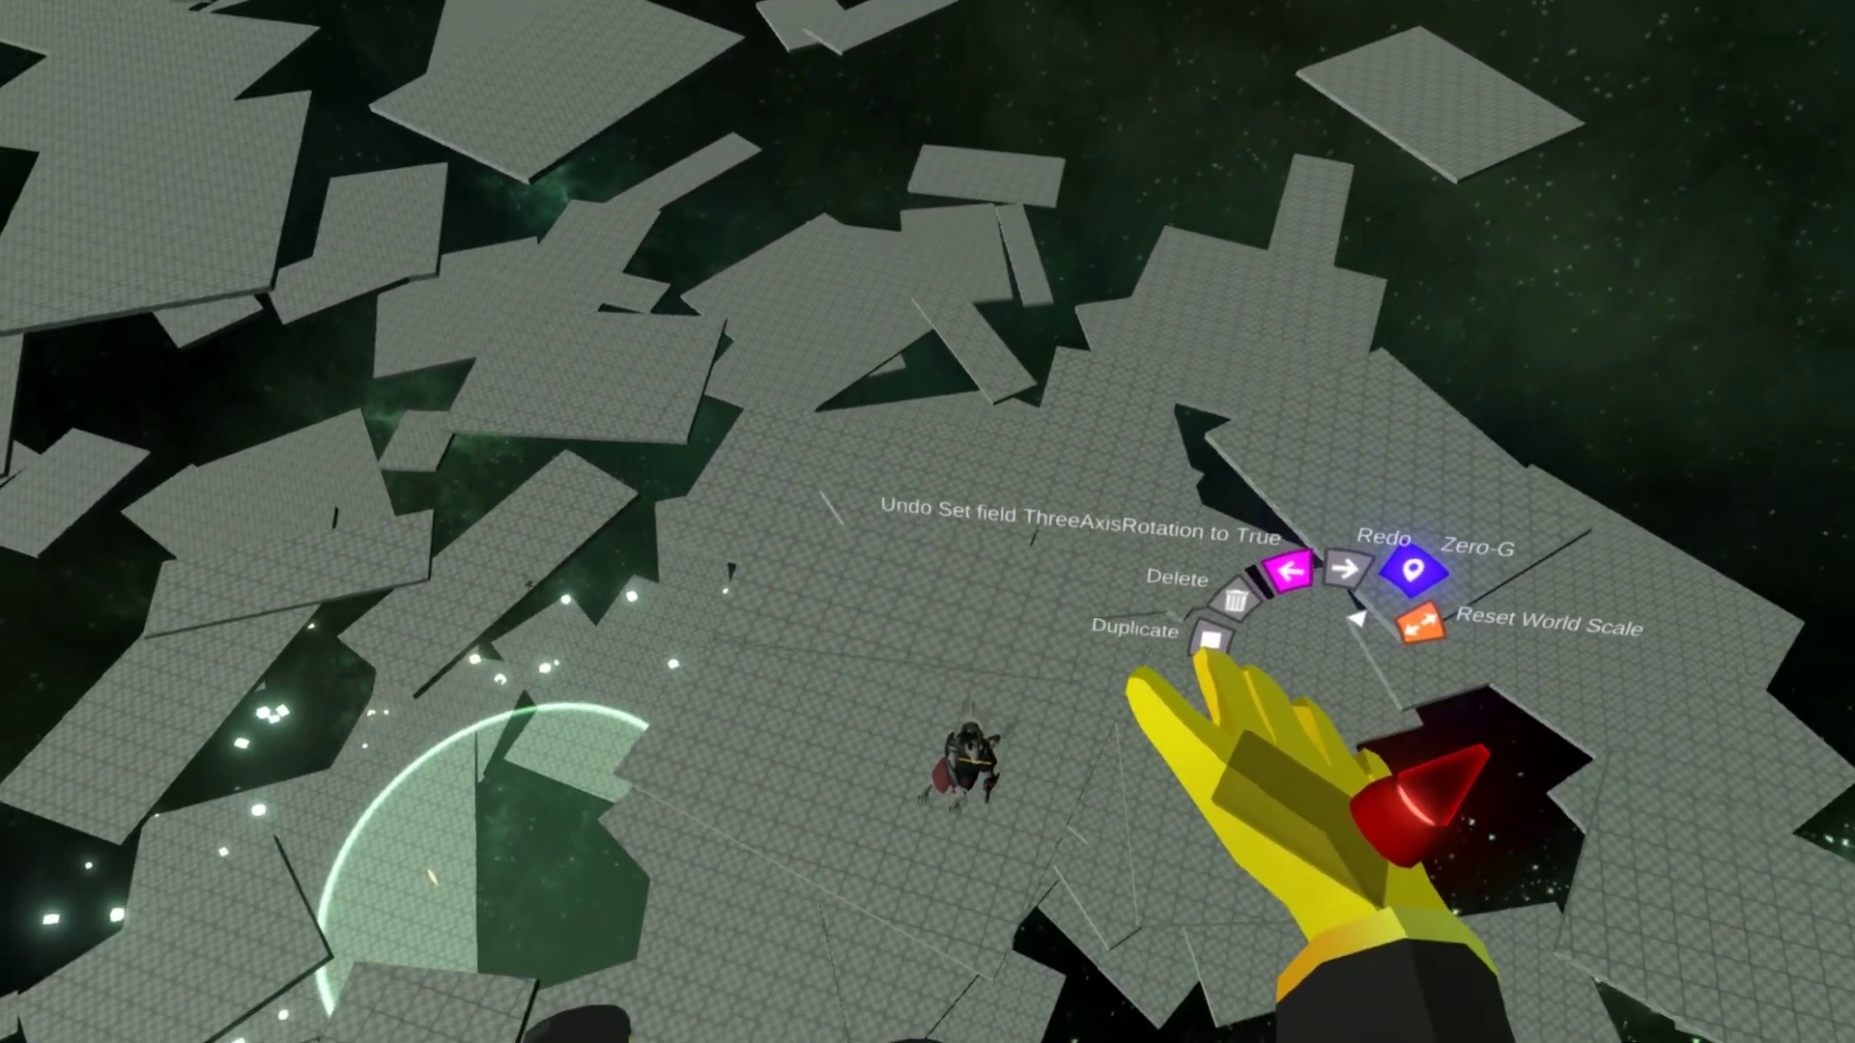
Step: Open the Zero G module slot under Locomotion Modules in the inspected Controllers hierarchy
left_click(1426, 561)
left_click(1428, 558)
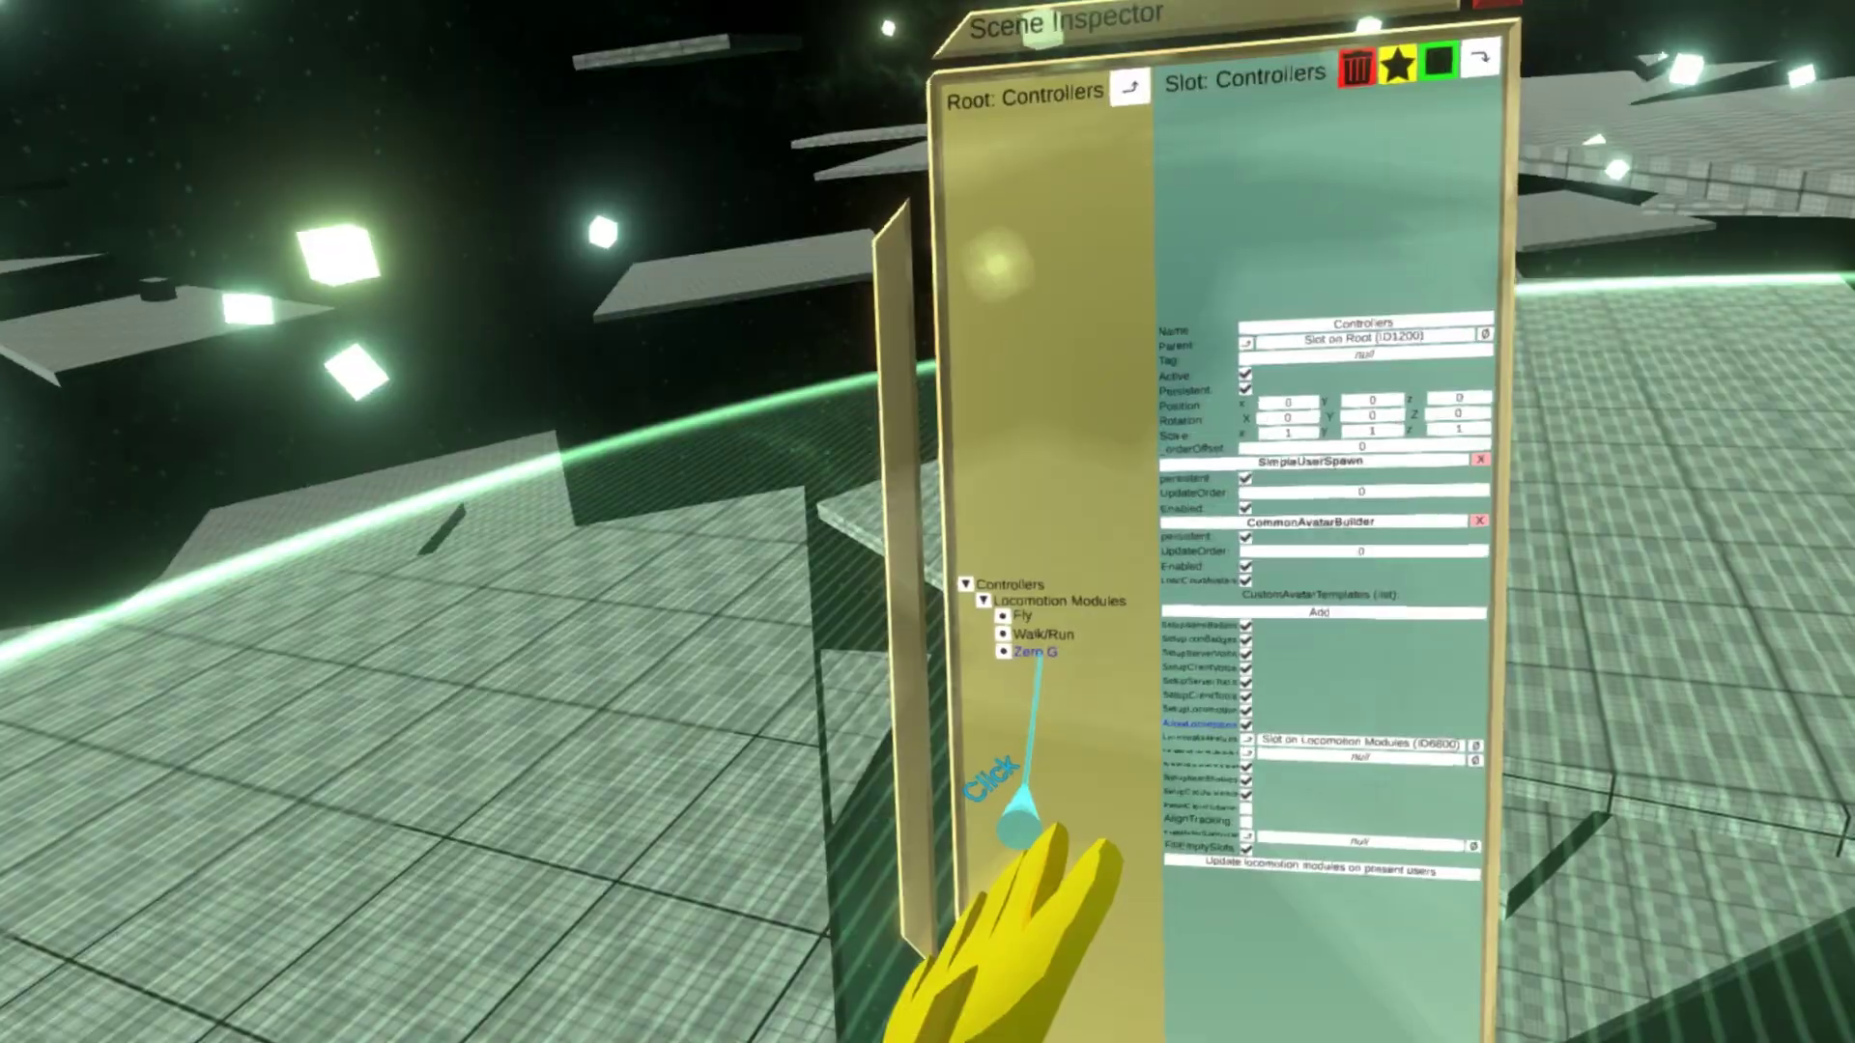
left_click(1034, 652)
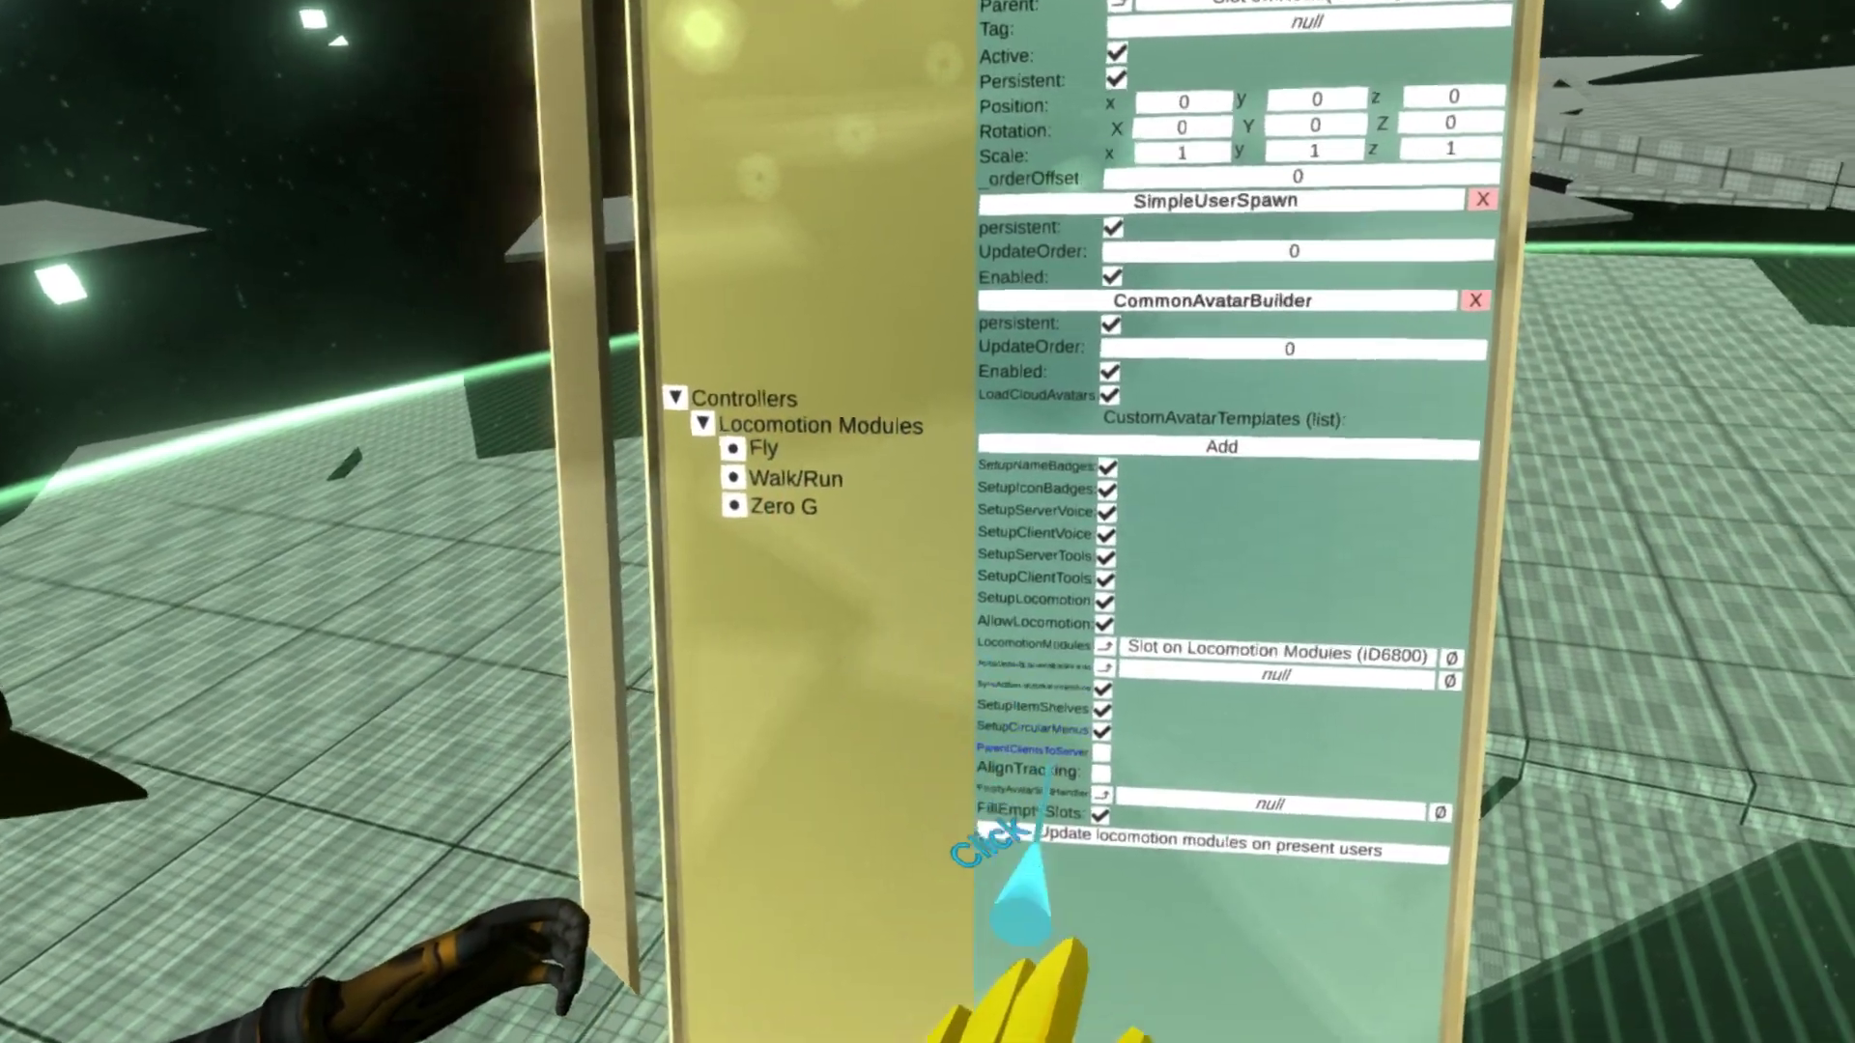
Step: Check the current locomotion mode and close the Scene Inspector of the Controllers slot
key("t")
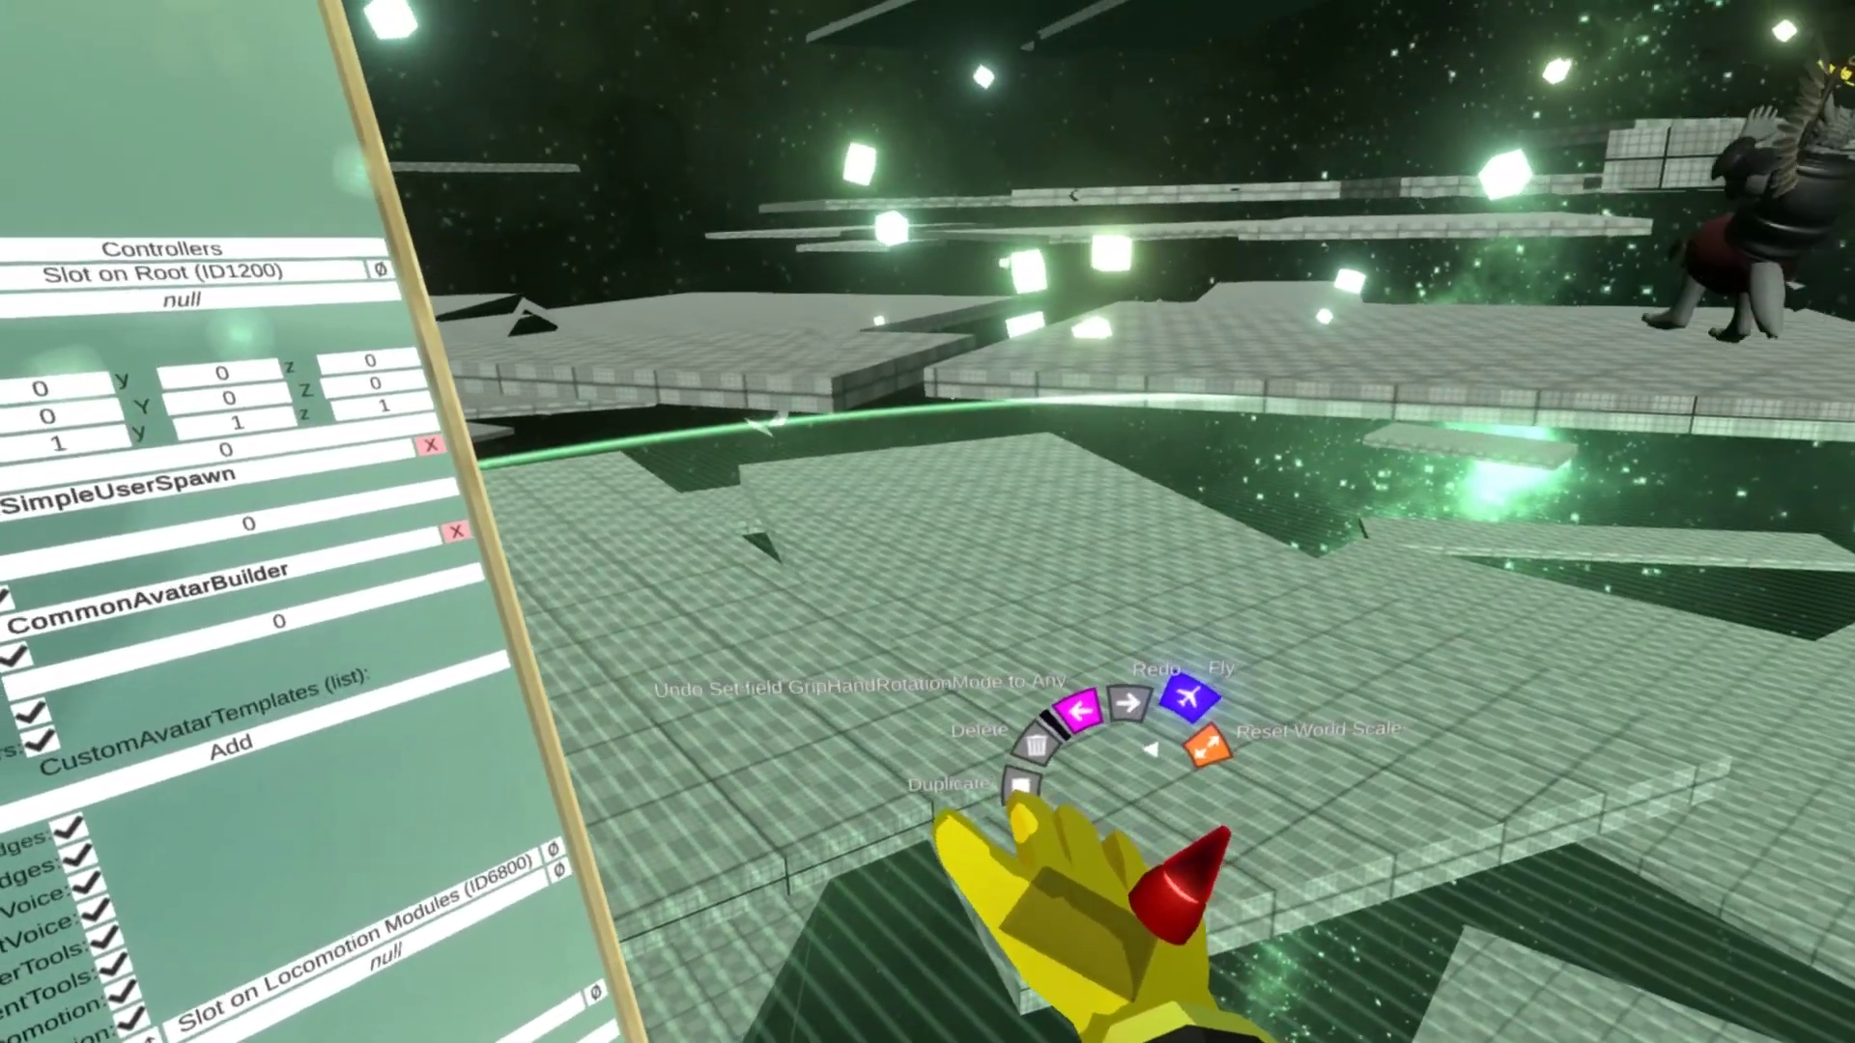
key("t")
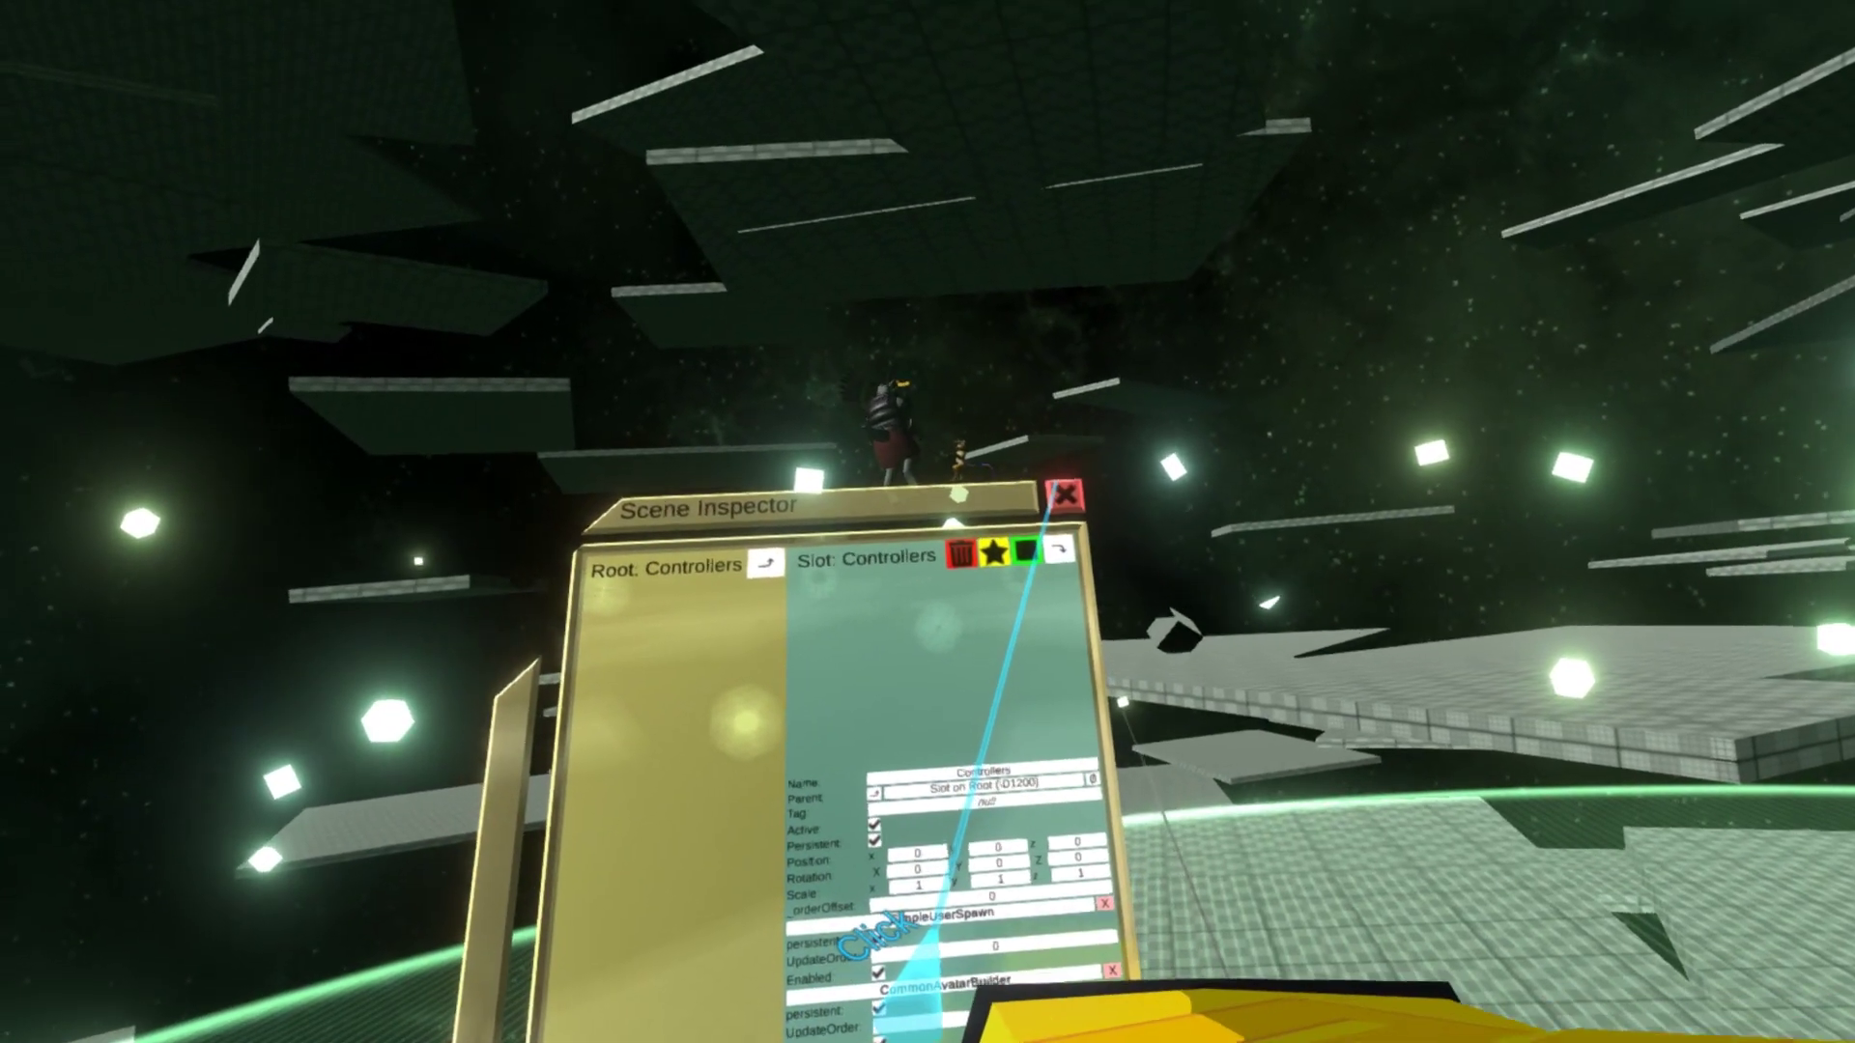
left_click(1064, 488)
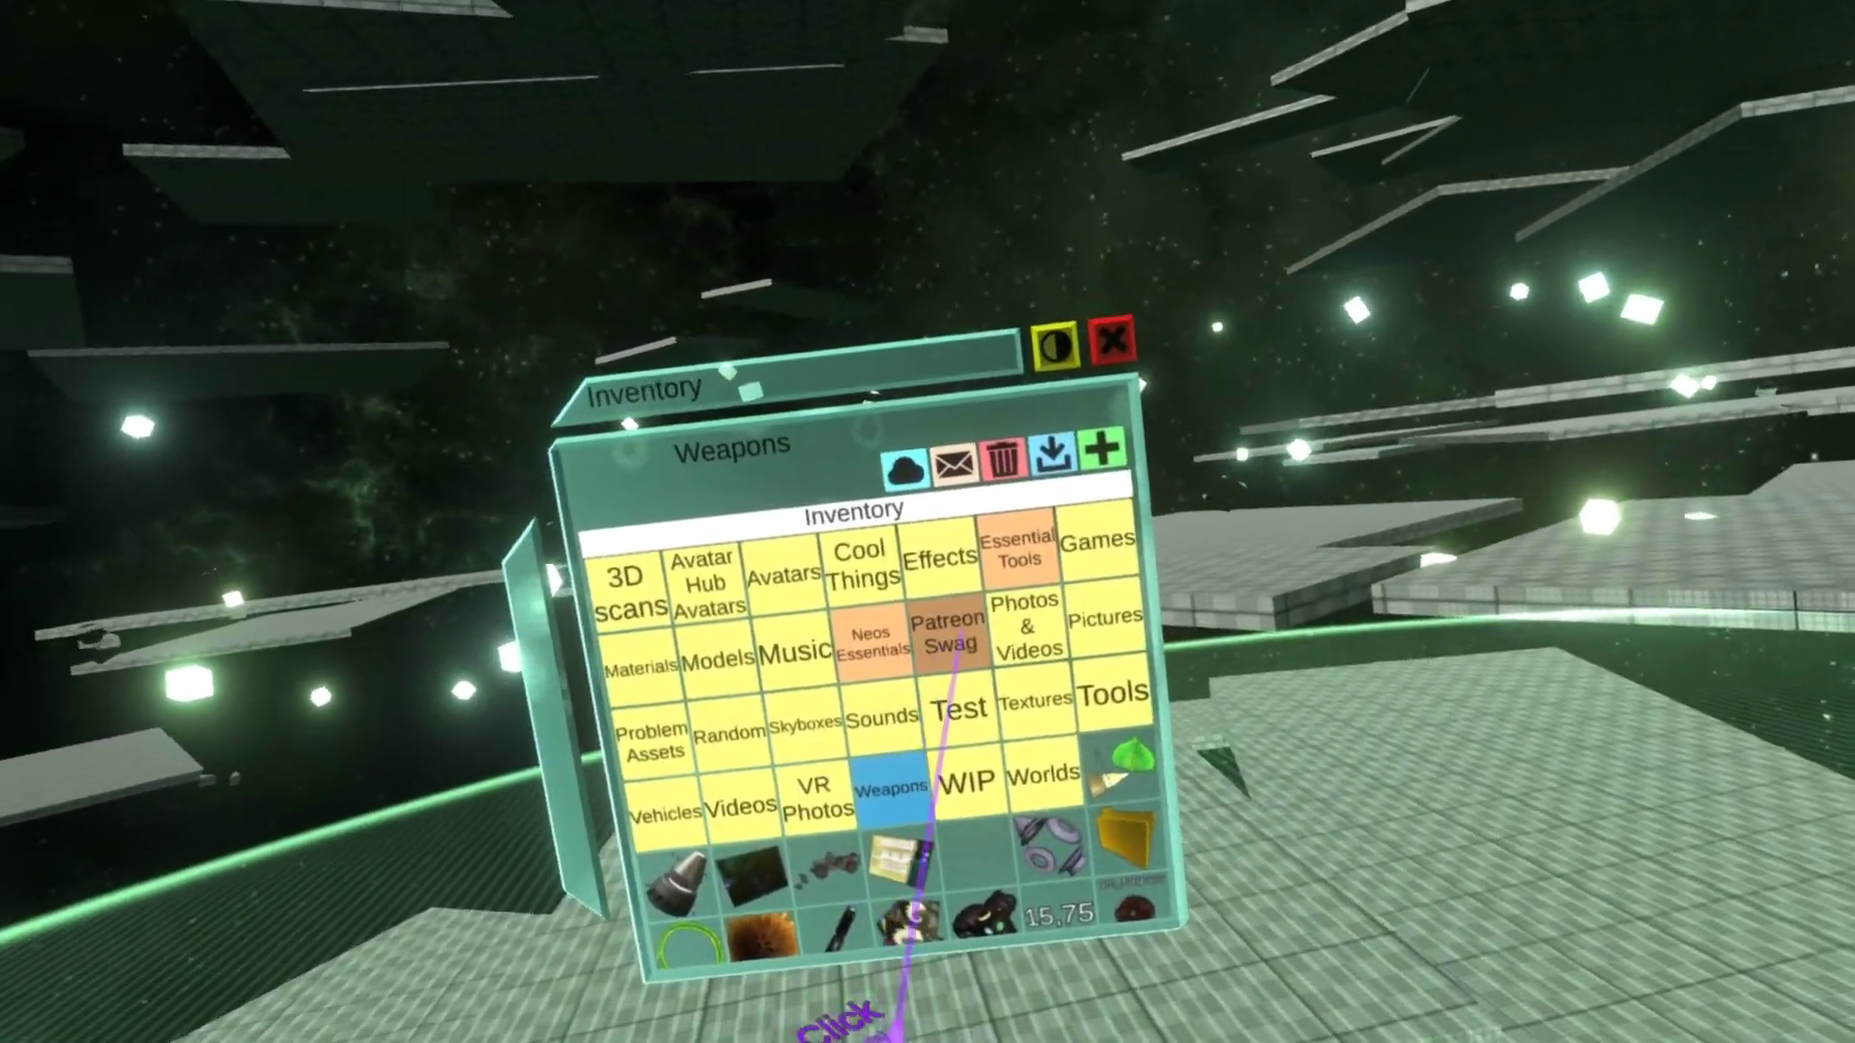
Step: Equip the developer tool from the inventory, then create a flat cube and open it in the Scene Inspector
left_click(1758, 492)
left_click(1111, 536)
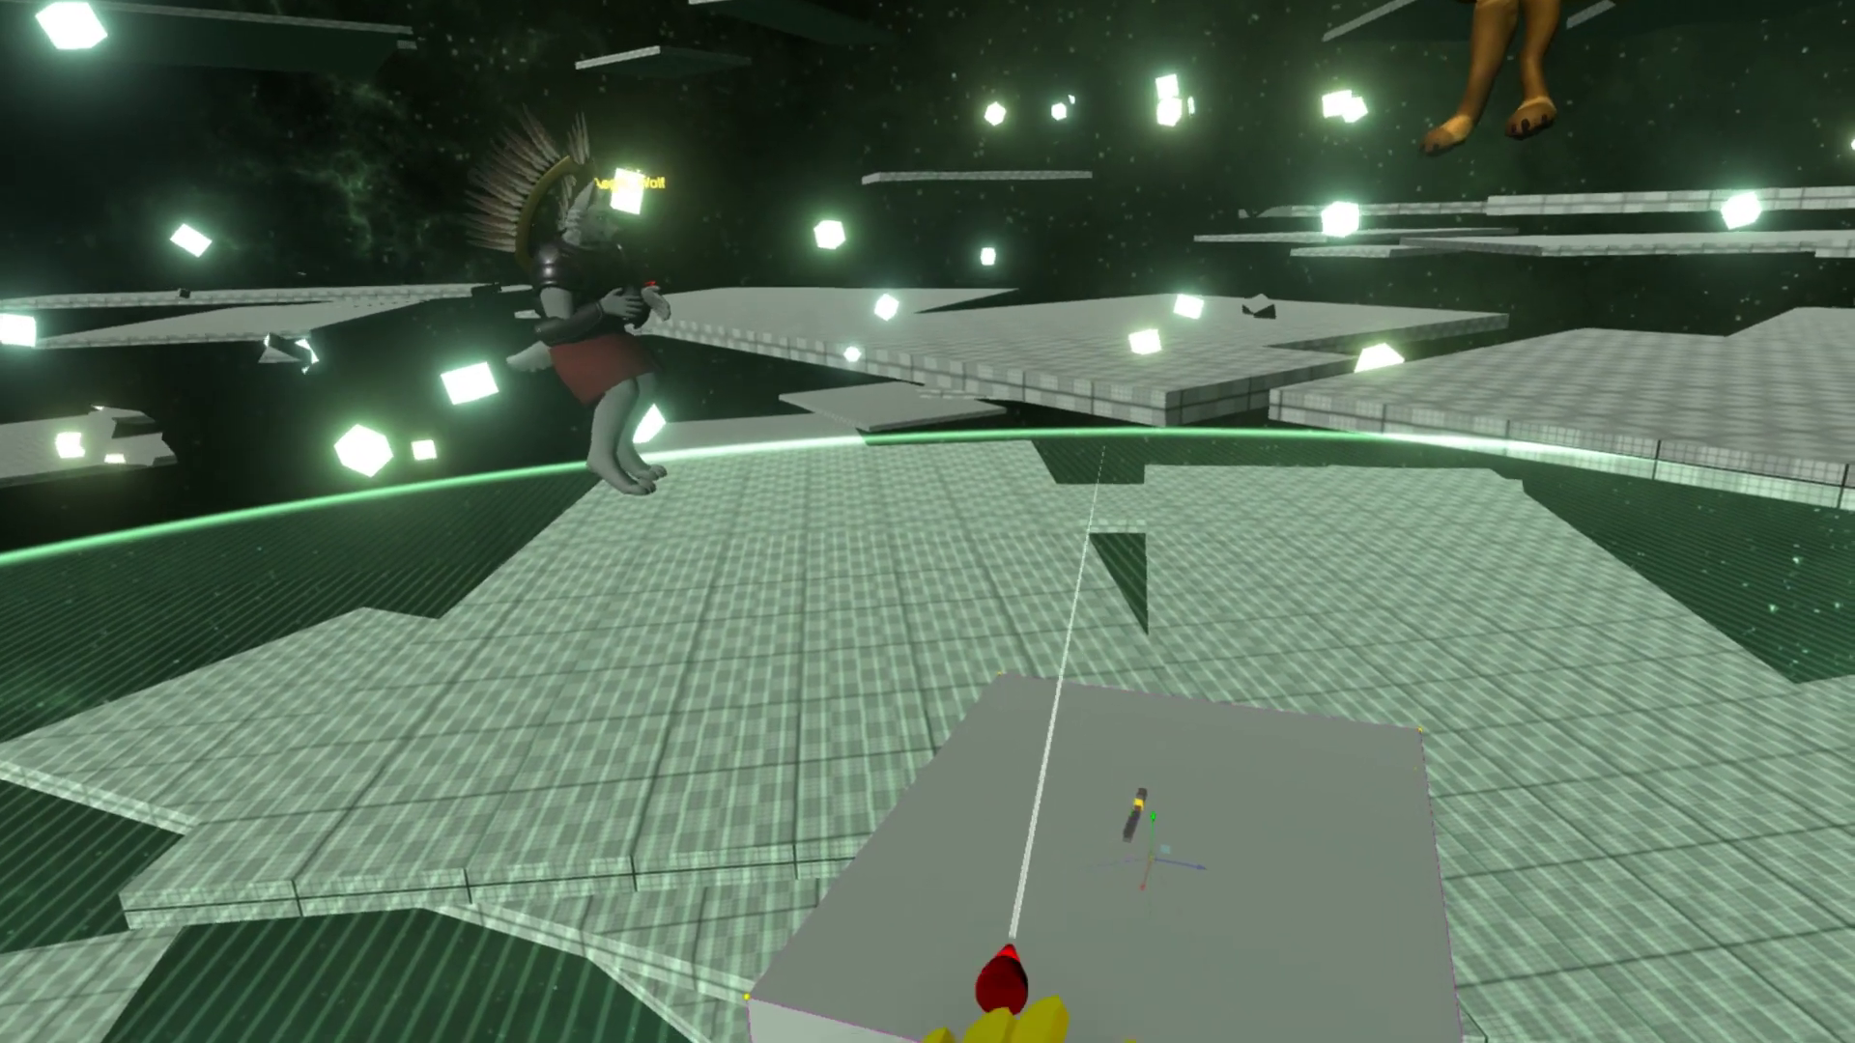
key("t")
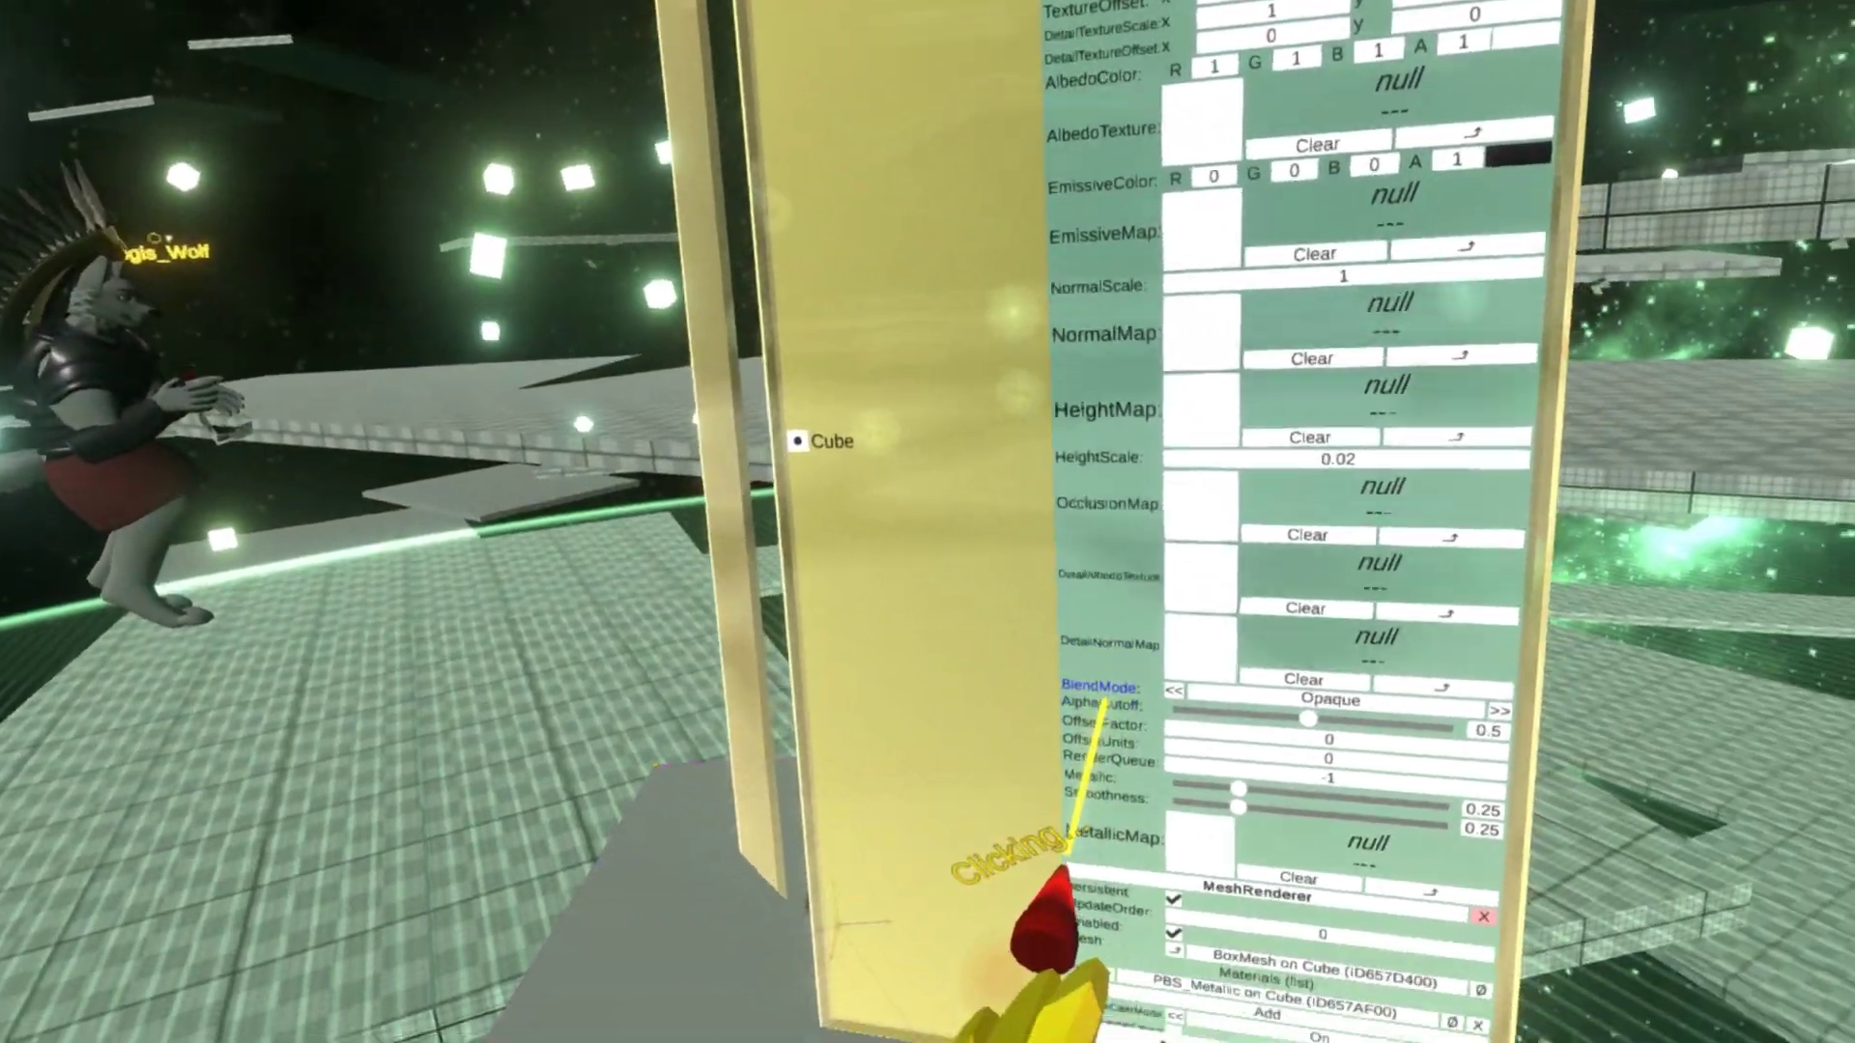
Step: Attach a CharacterForceField component to the cube
left_click_drag(1105, 697, 1041, 0)
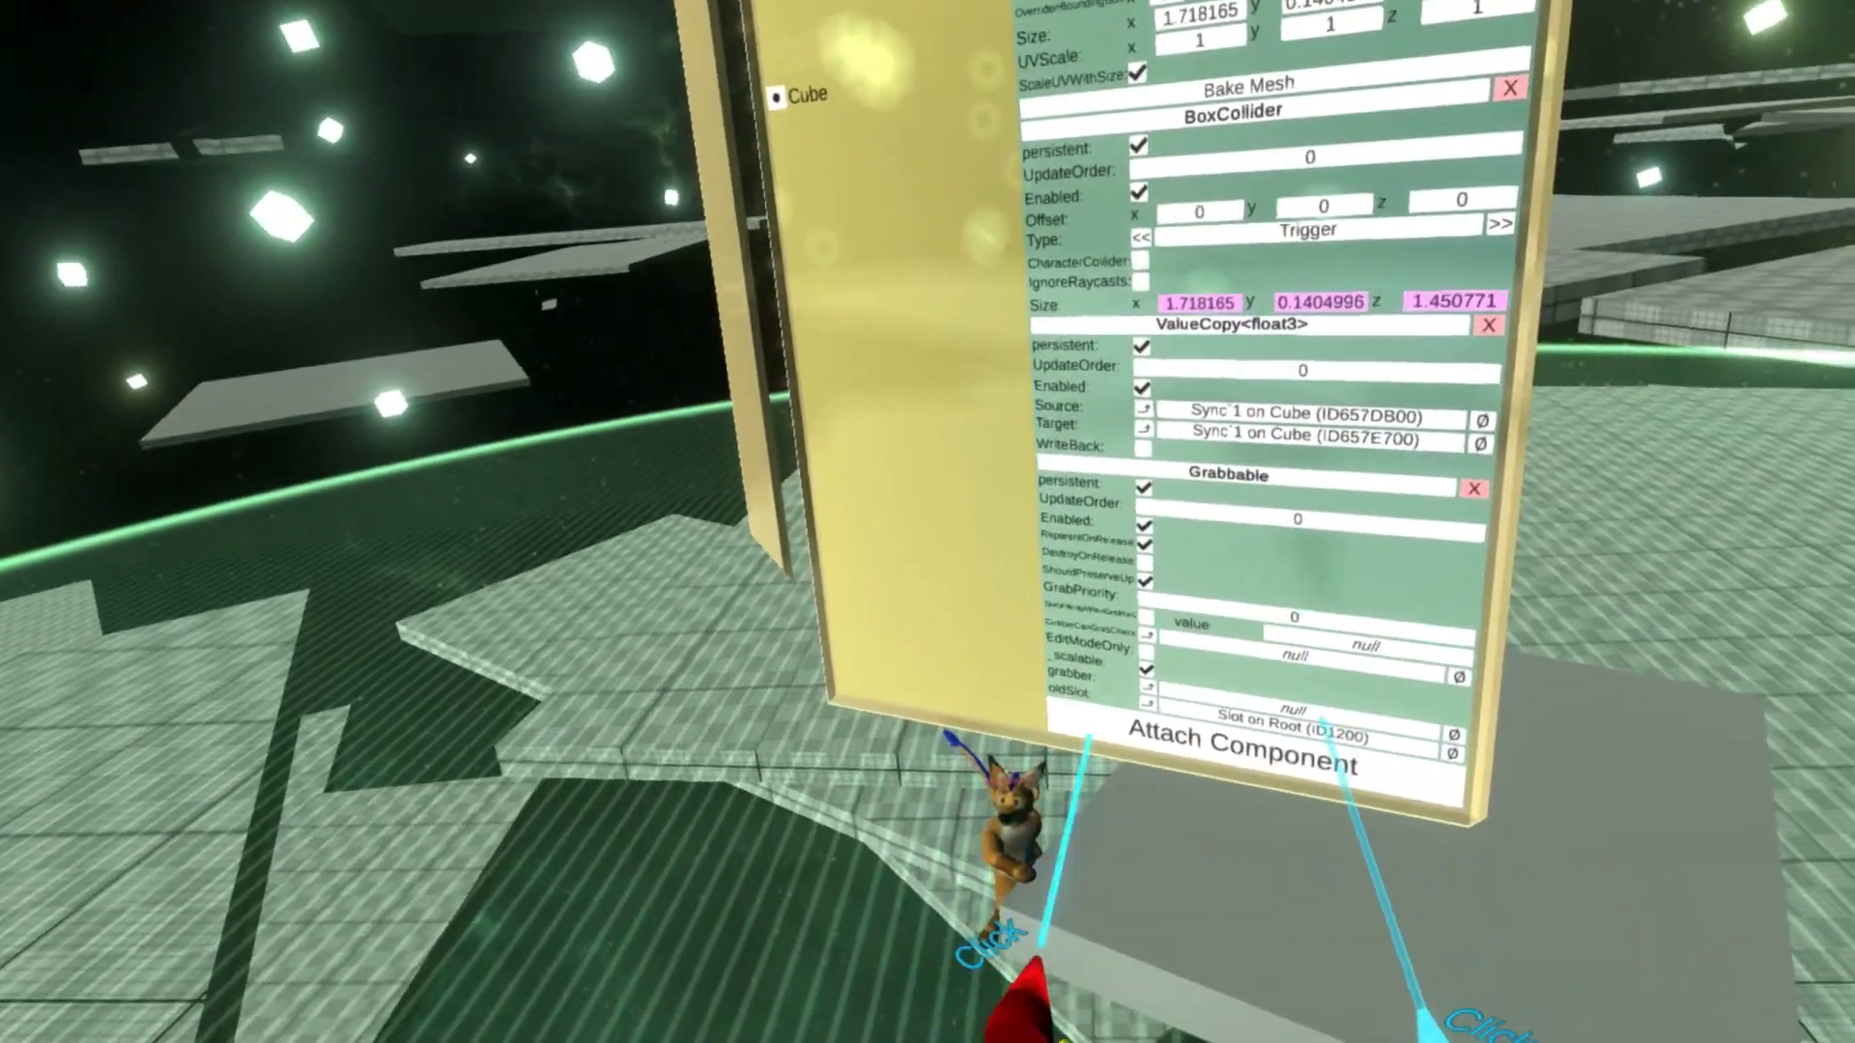
left_click(1090, 686)
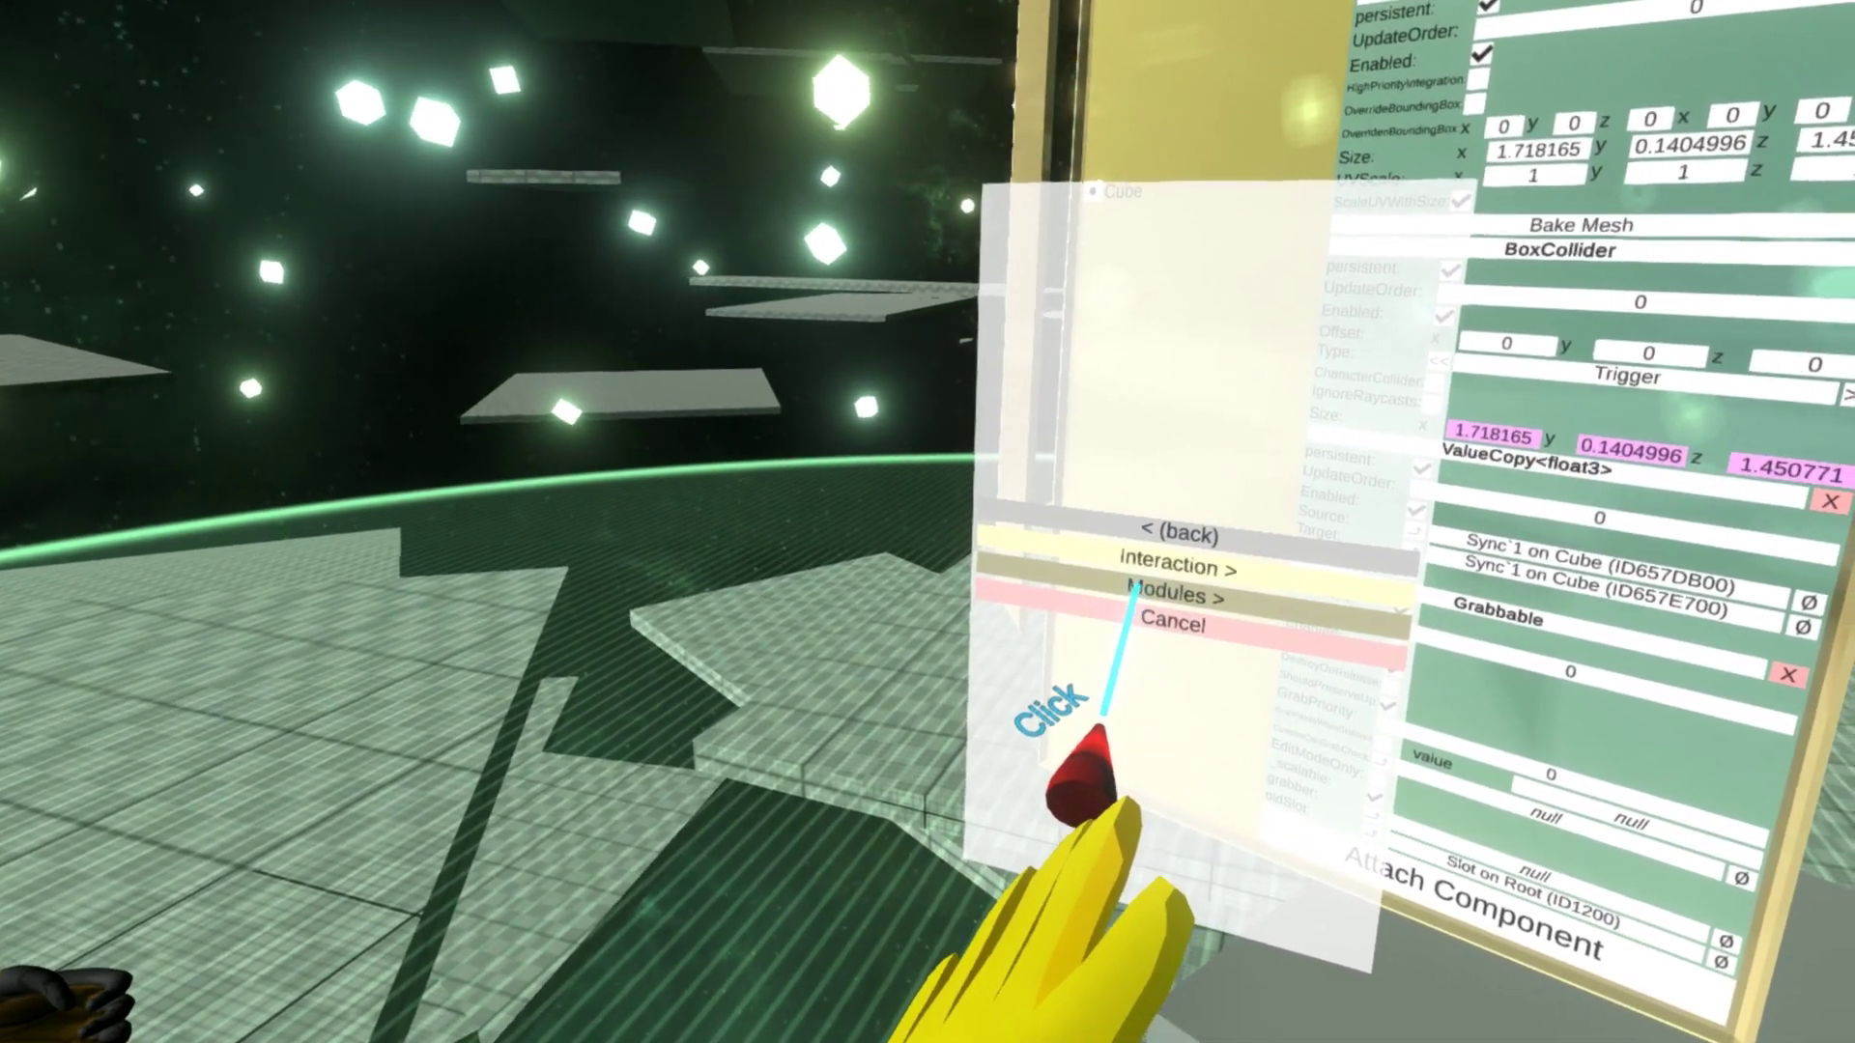
left_click(1136, 591)
left_click(1178, 533)
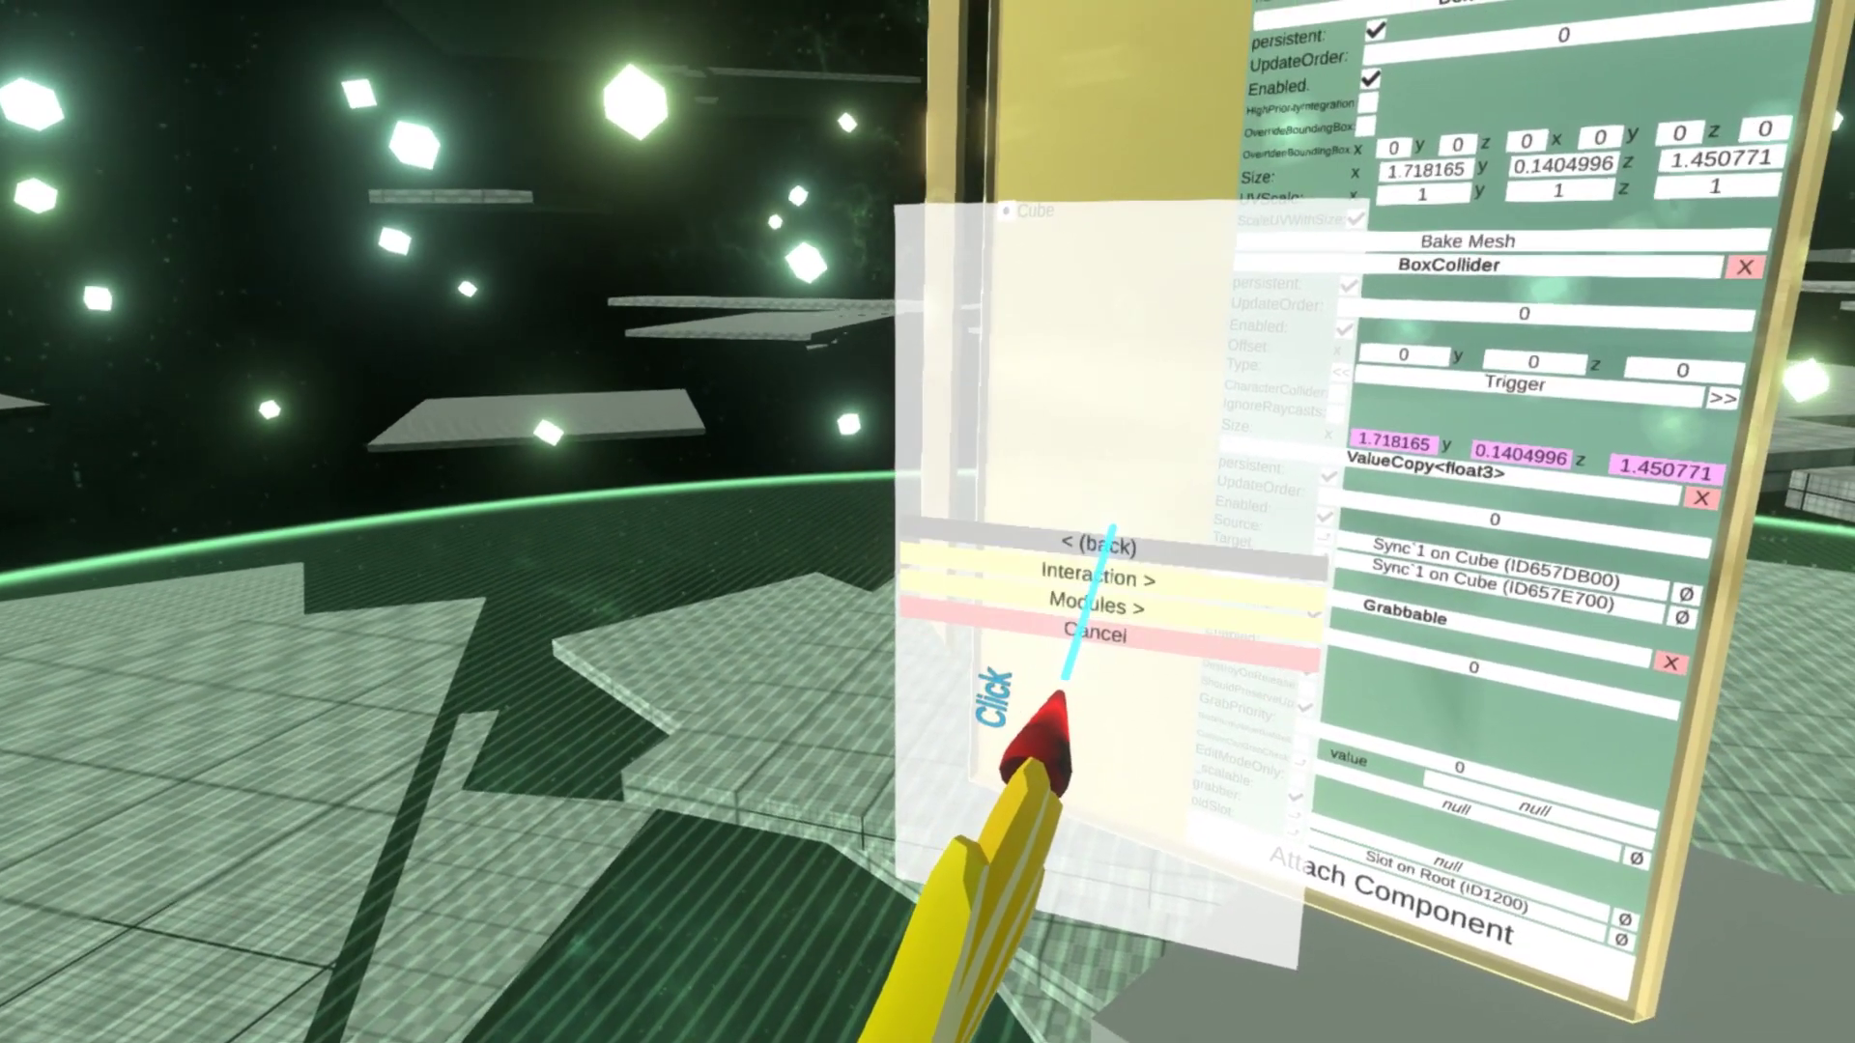
left_click(1098, 577)
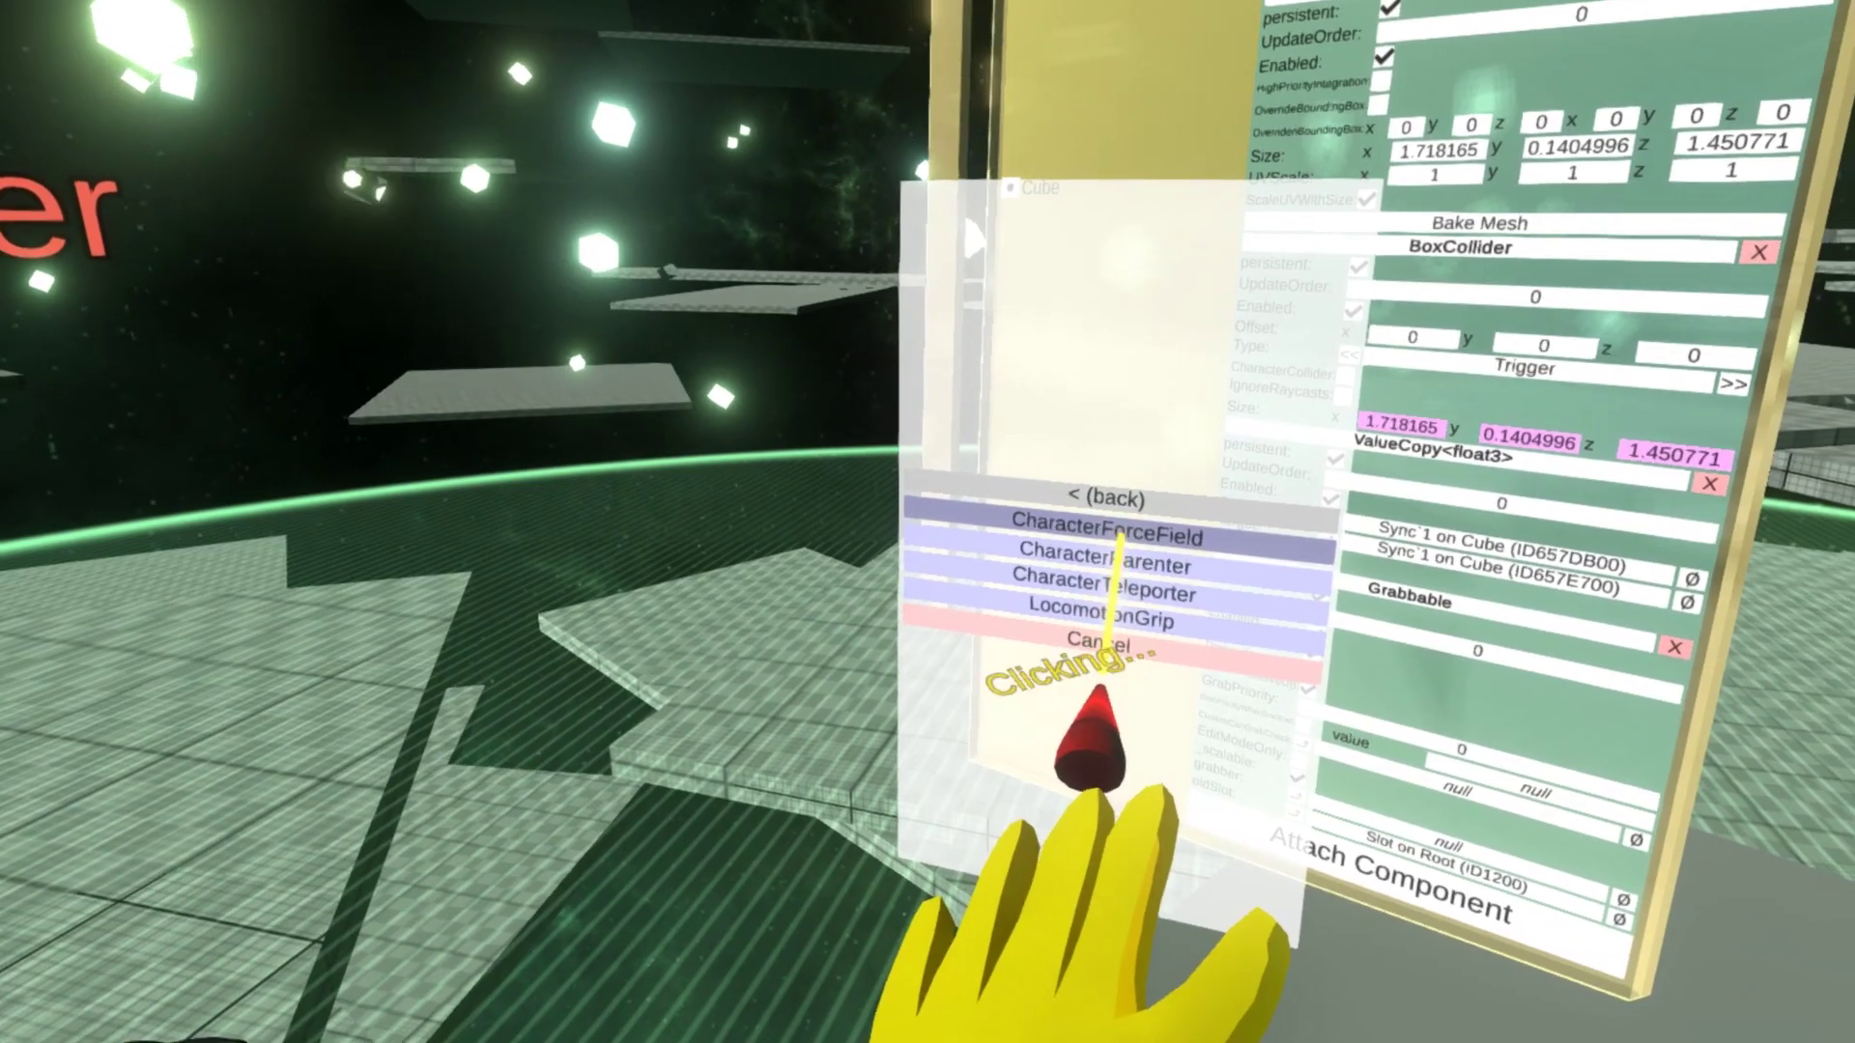
left_click(1111, 537)
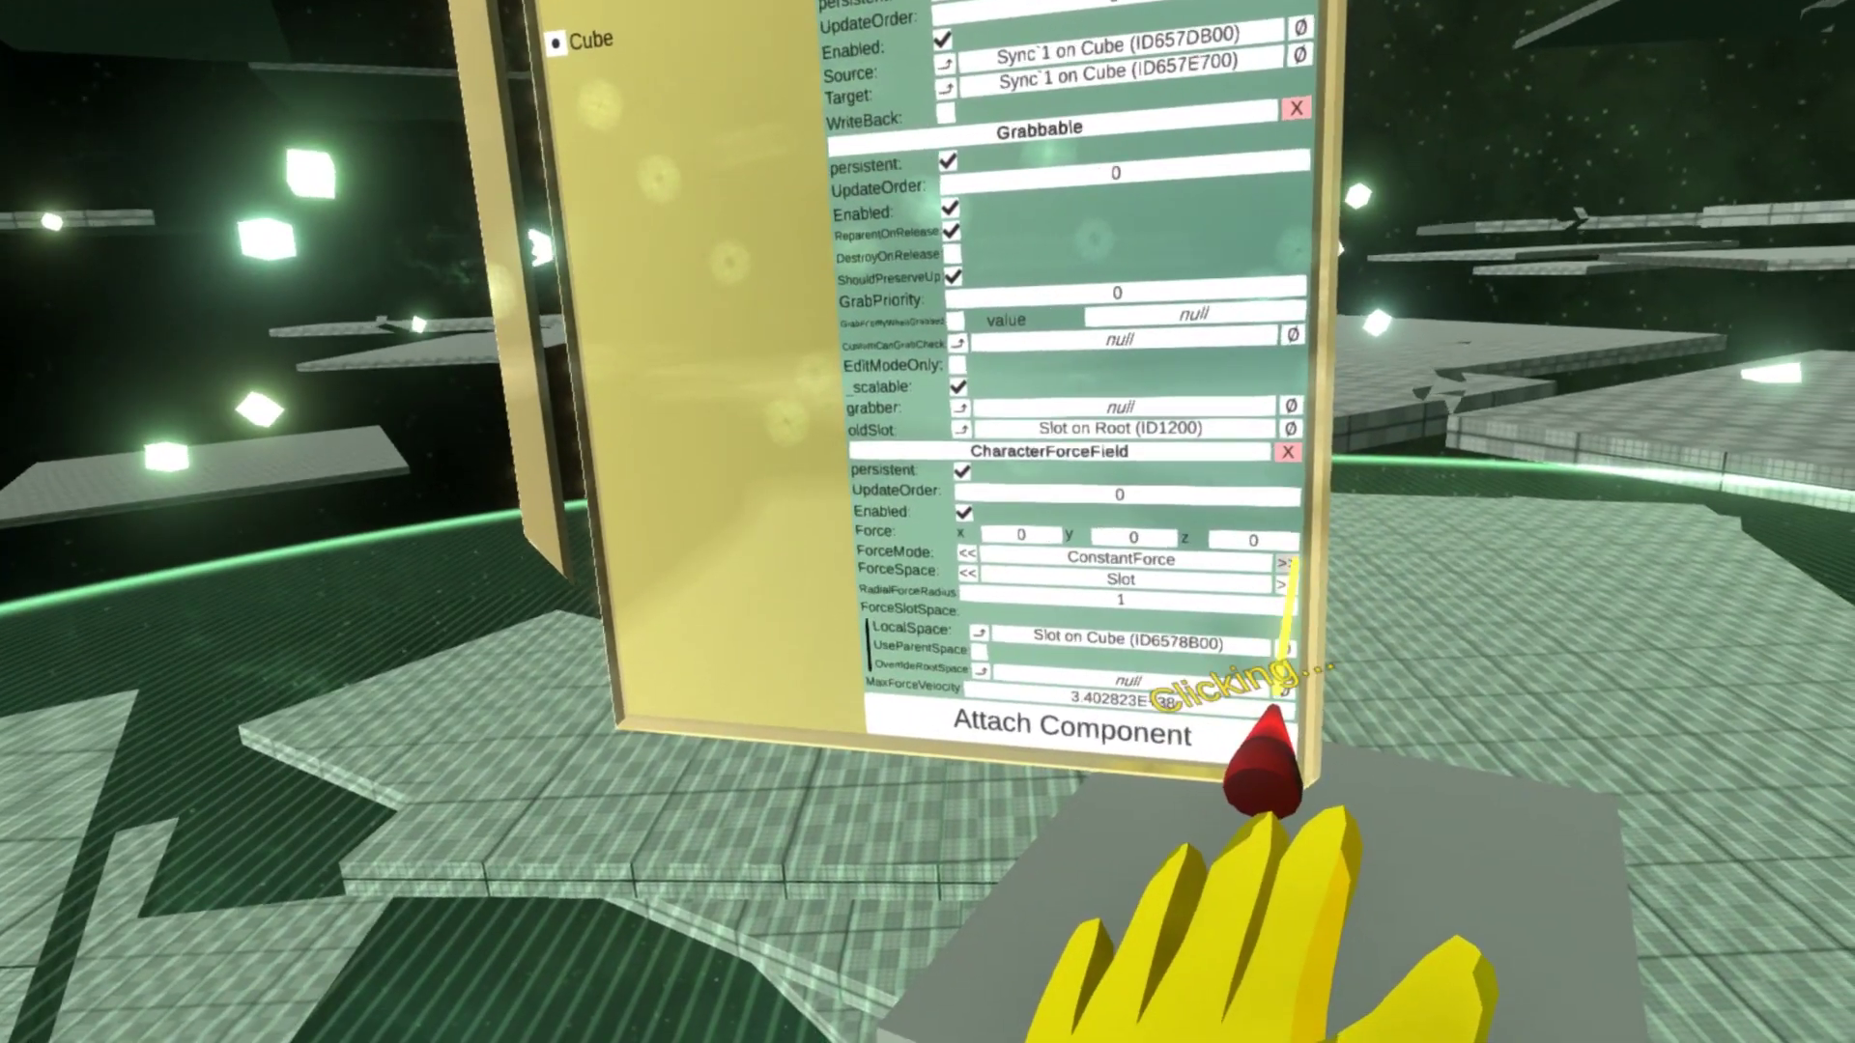
Step: Set the CharacterForceField's ForceMode to Impulse and its Y force to 10
left_click(1285, 563)
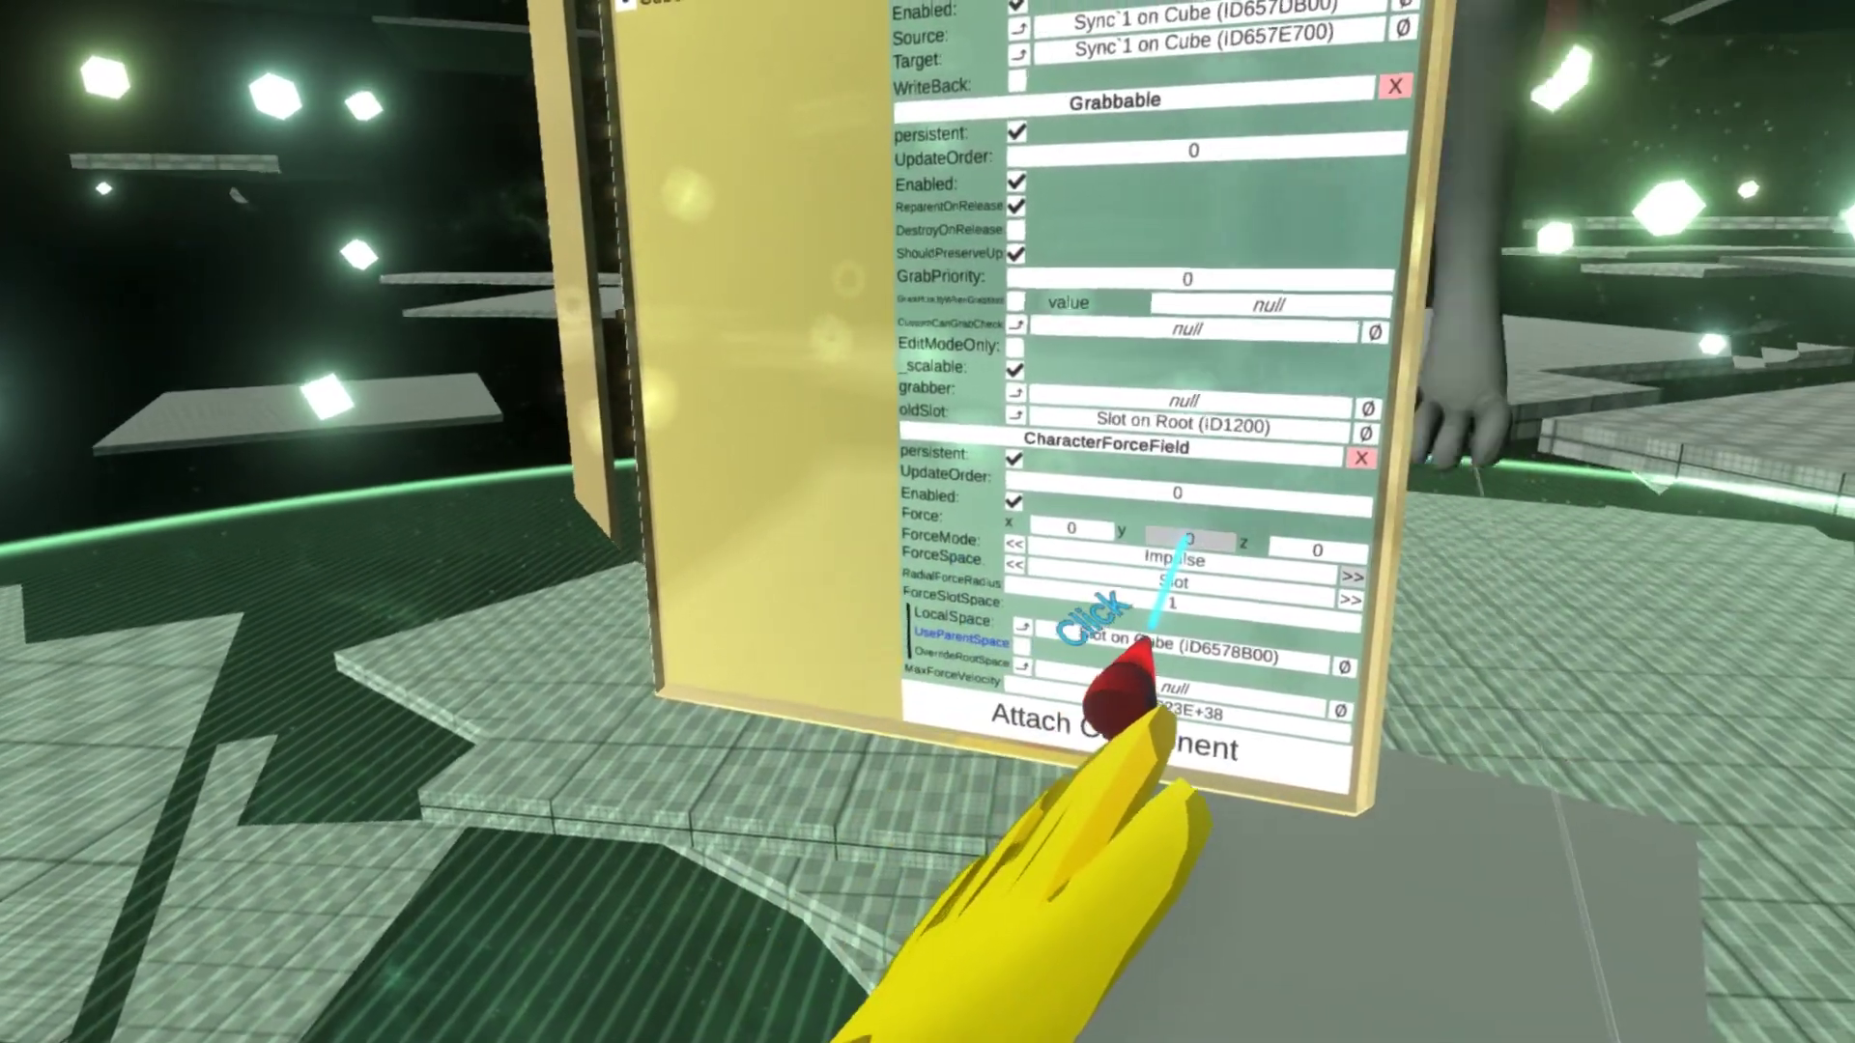
left_click(1181, 543)
left_click_drag(1375, 729, 1101, 898)
left_click(1048, 836)
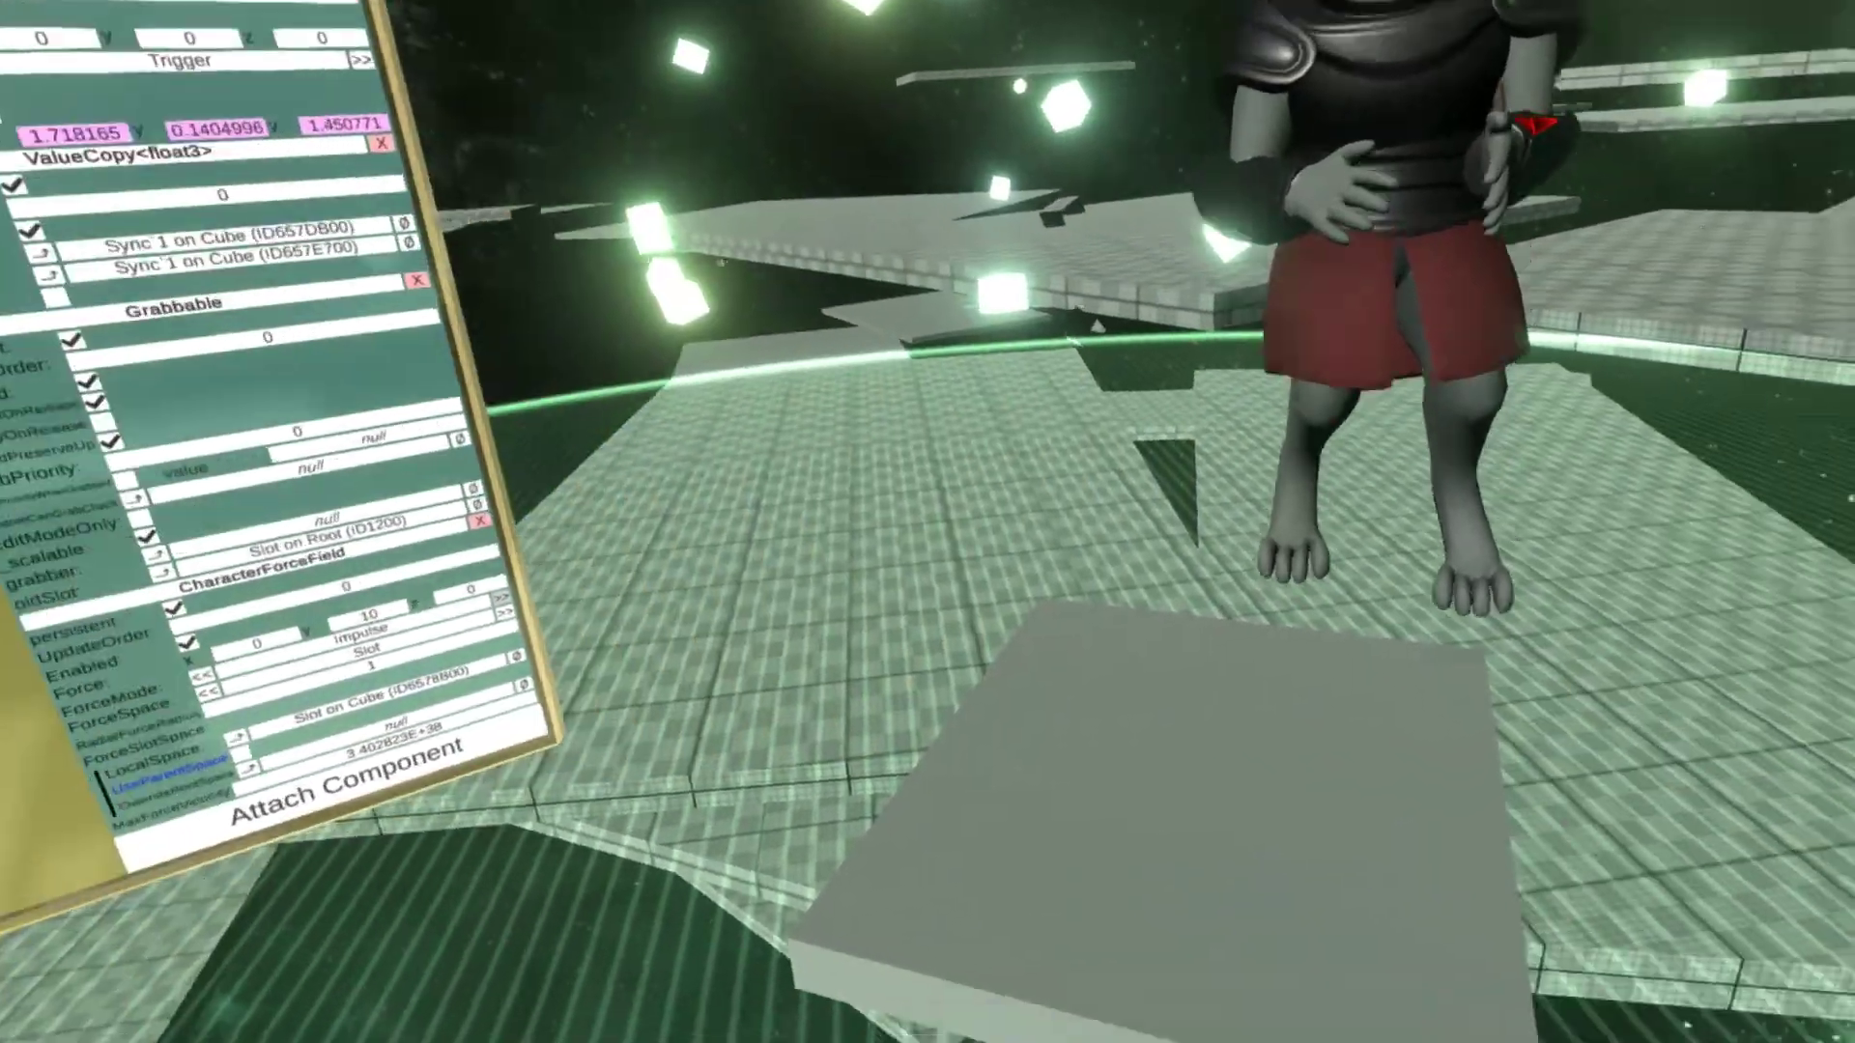
Step: Set the cube's BoxMesh size to 6 in X, 20 in Y and 6 in Z
right_click(1111, 758)
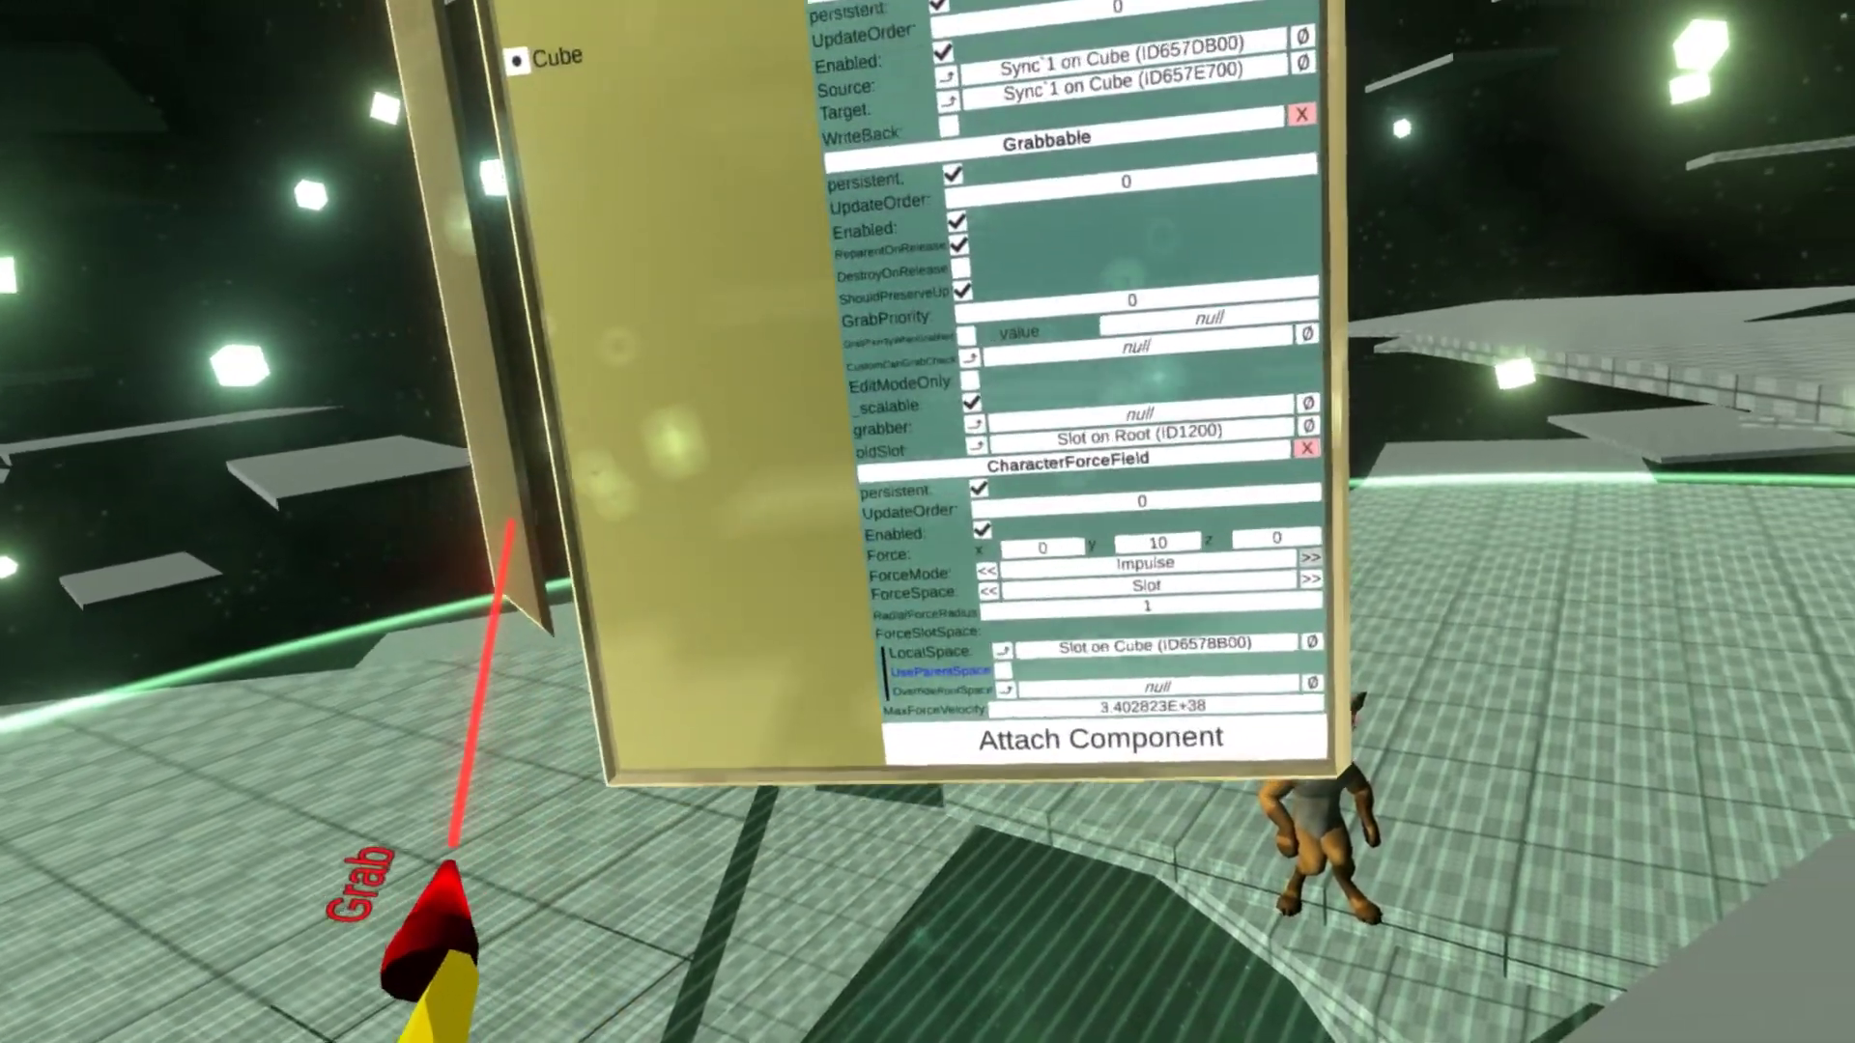
left_click(1289, 548)
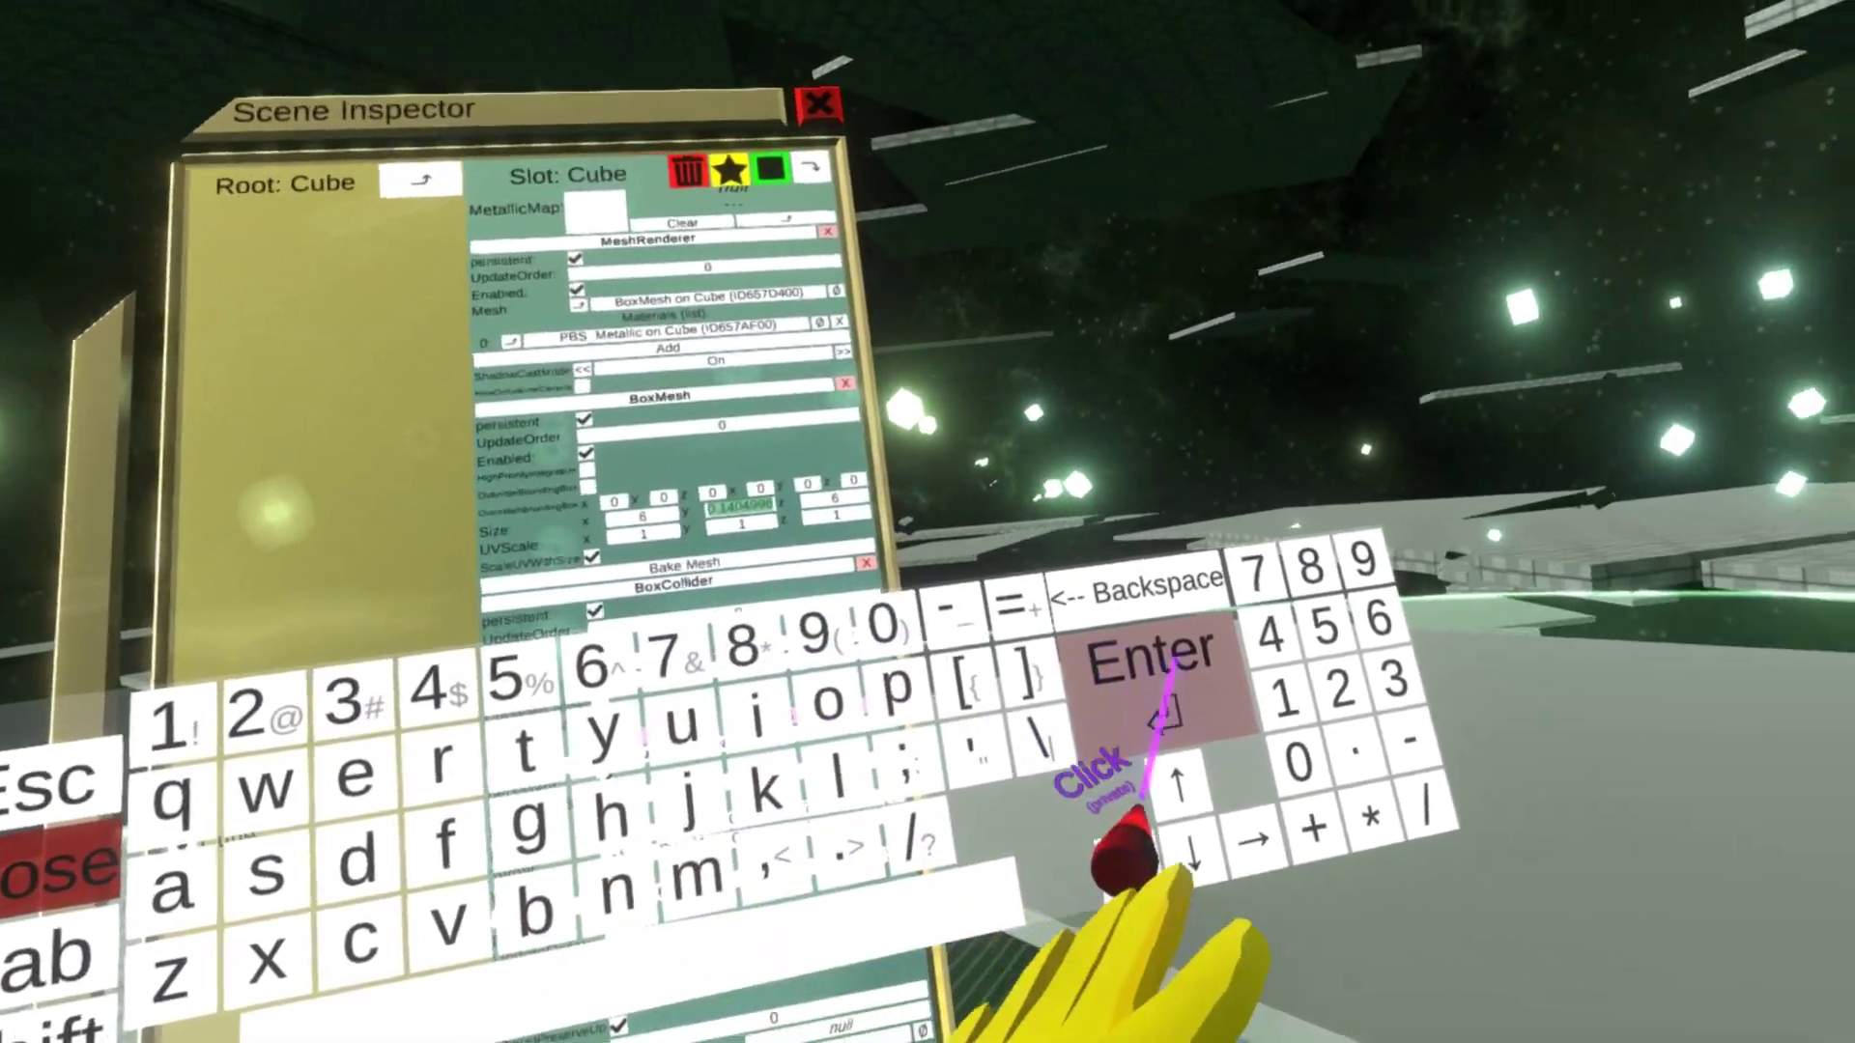
left_click(1139, 603)
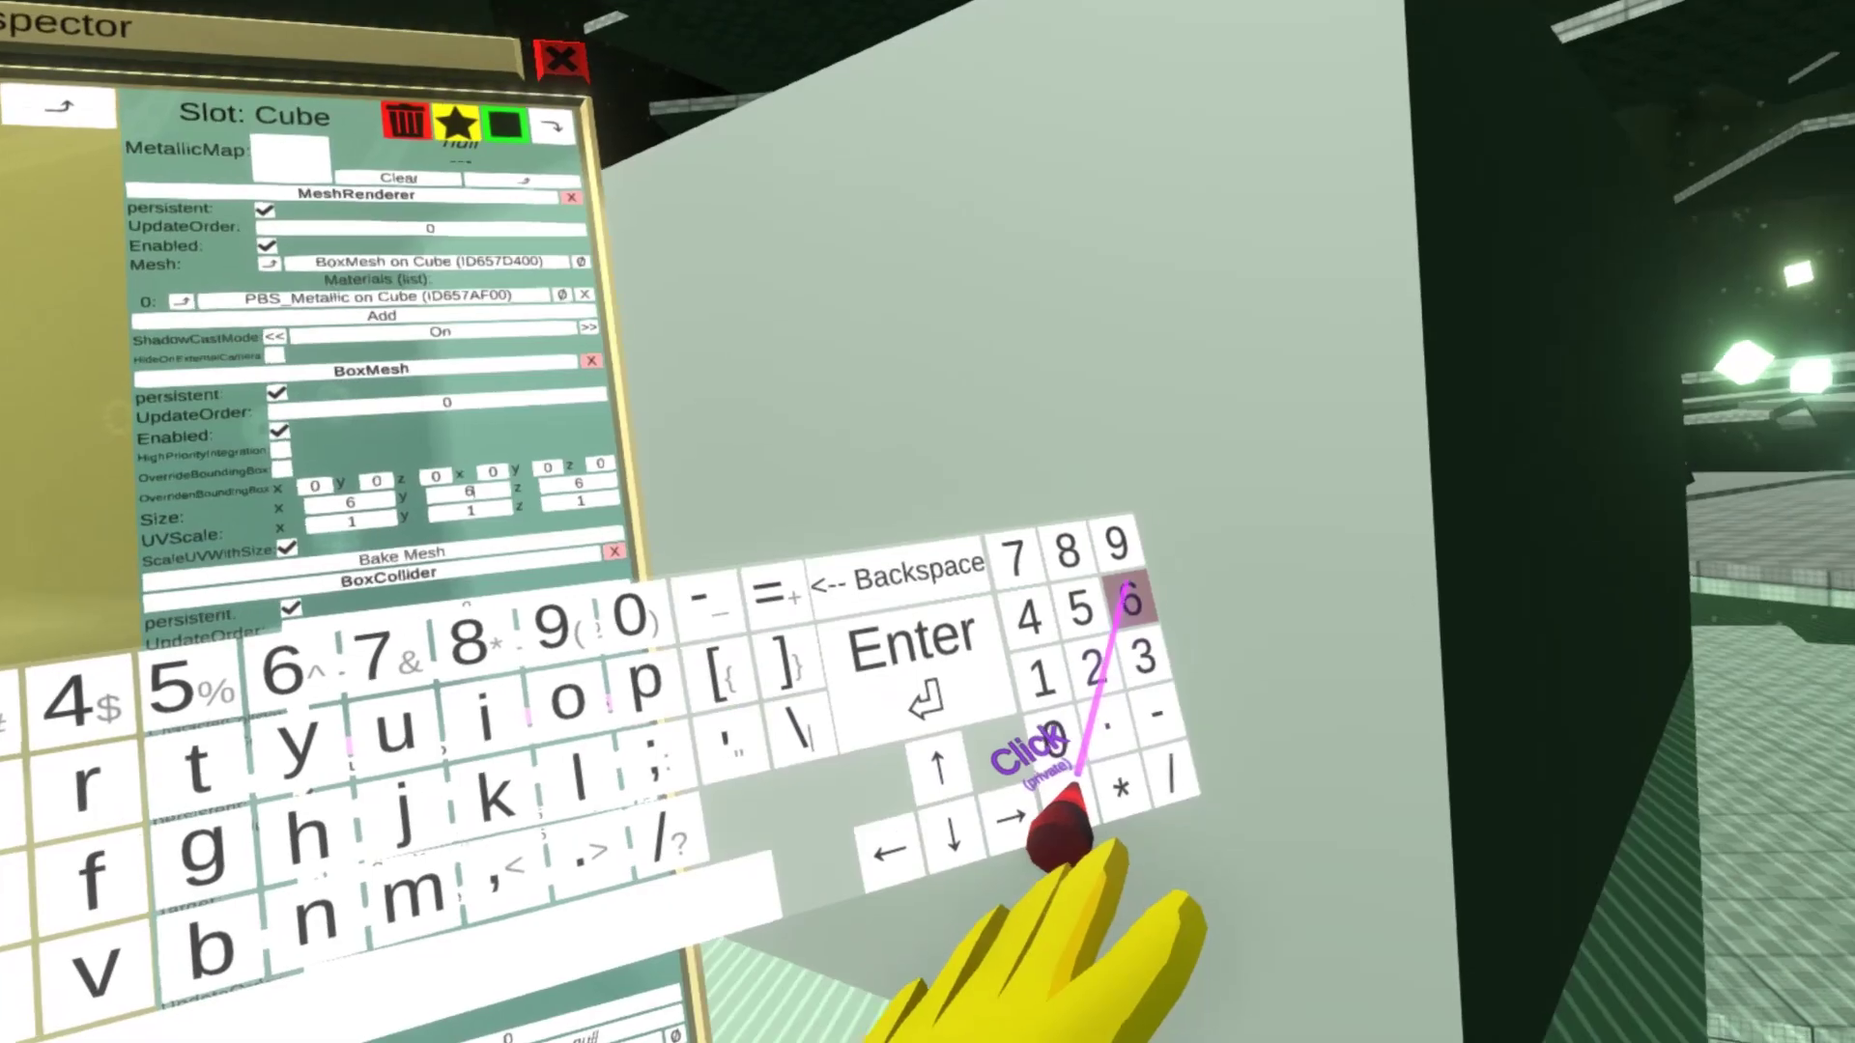
left_click(1285, 684)
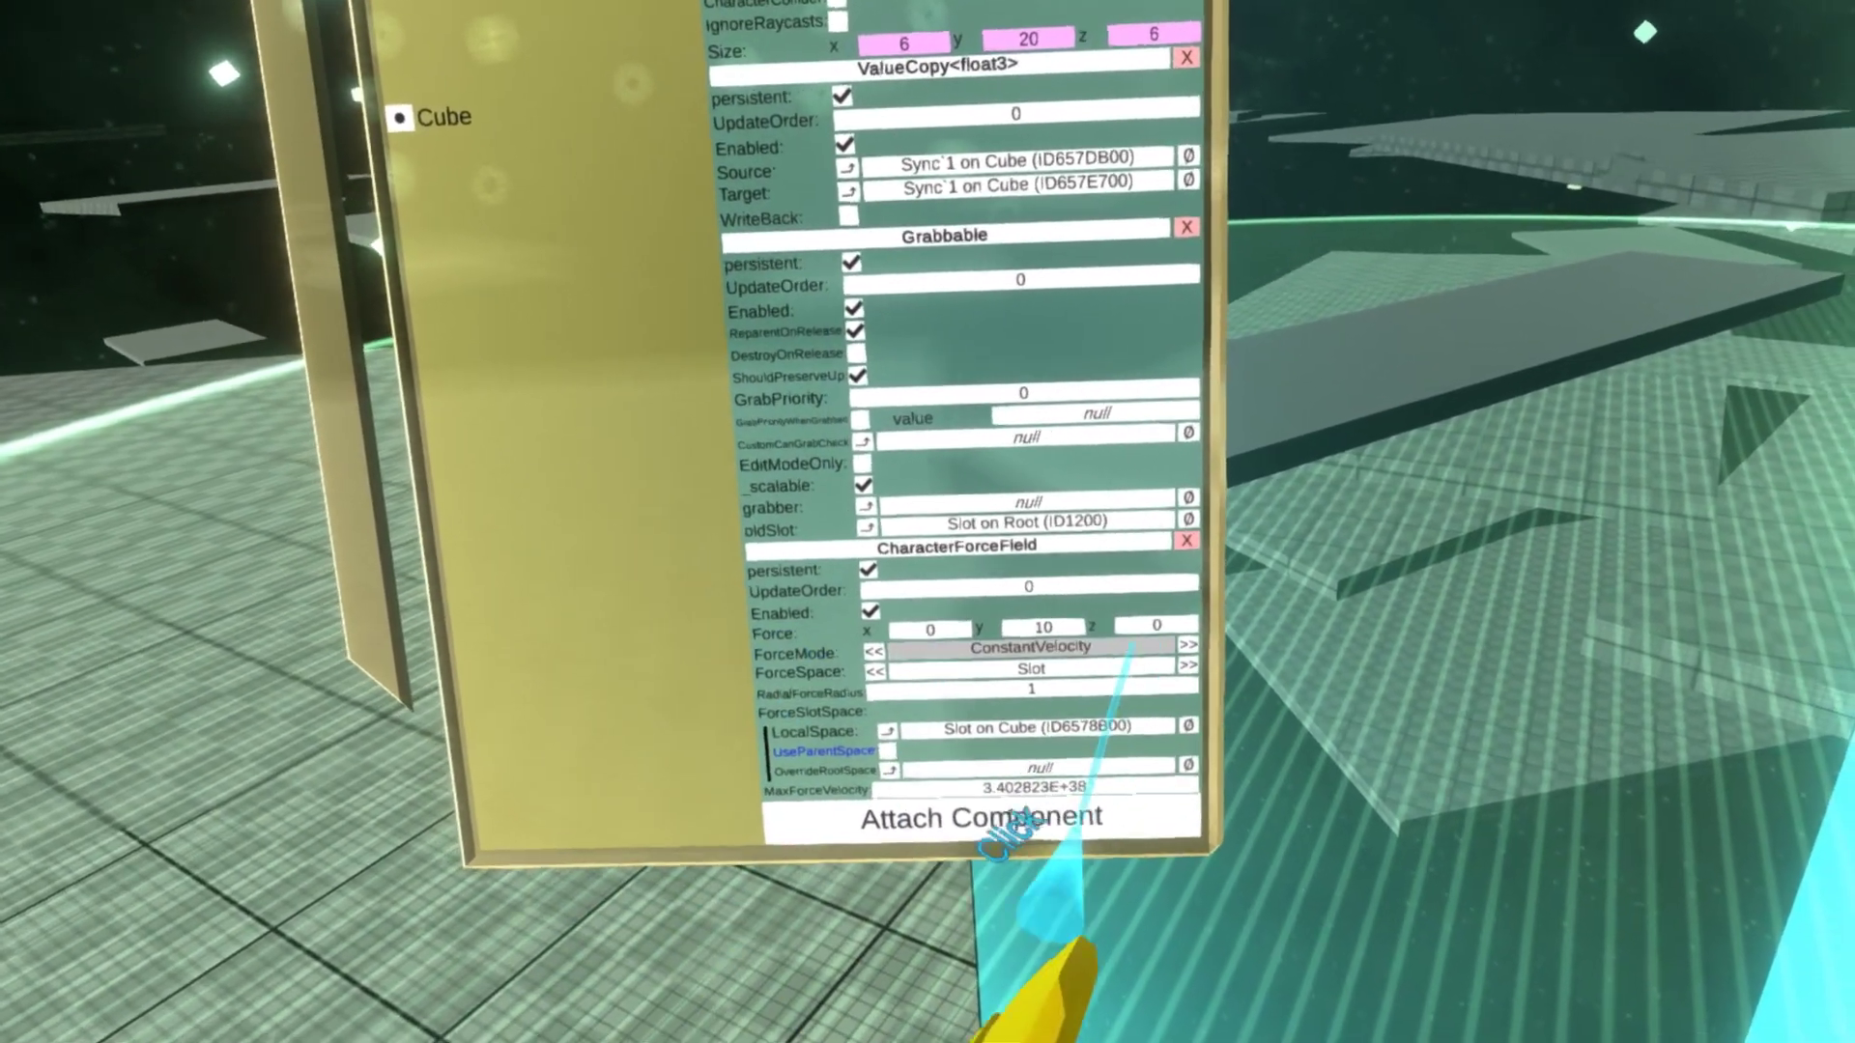
Step: Set the CharacterForceField's ForceMode to ConstantForce and its Y force to 100
left_click(1189, 646)
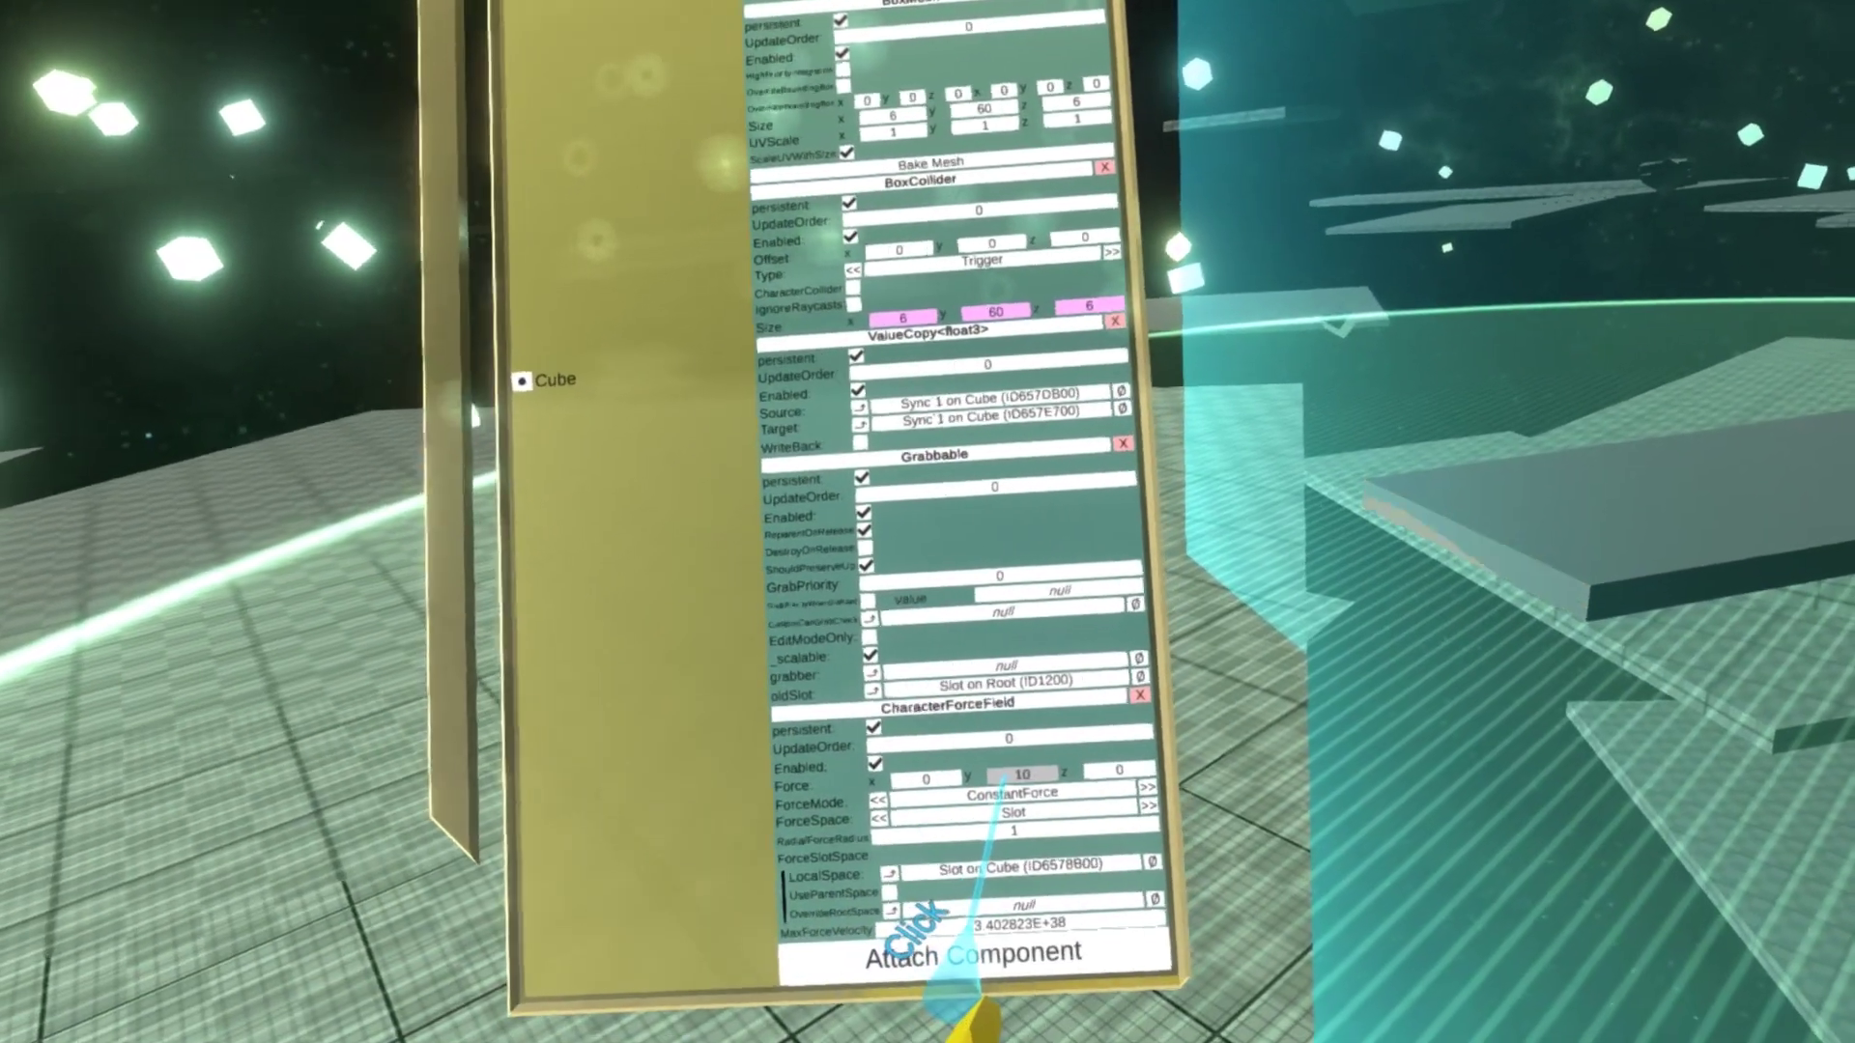
left_click(1022, 776)
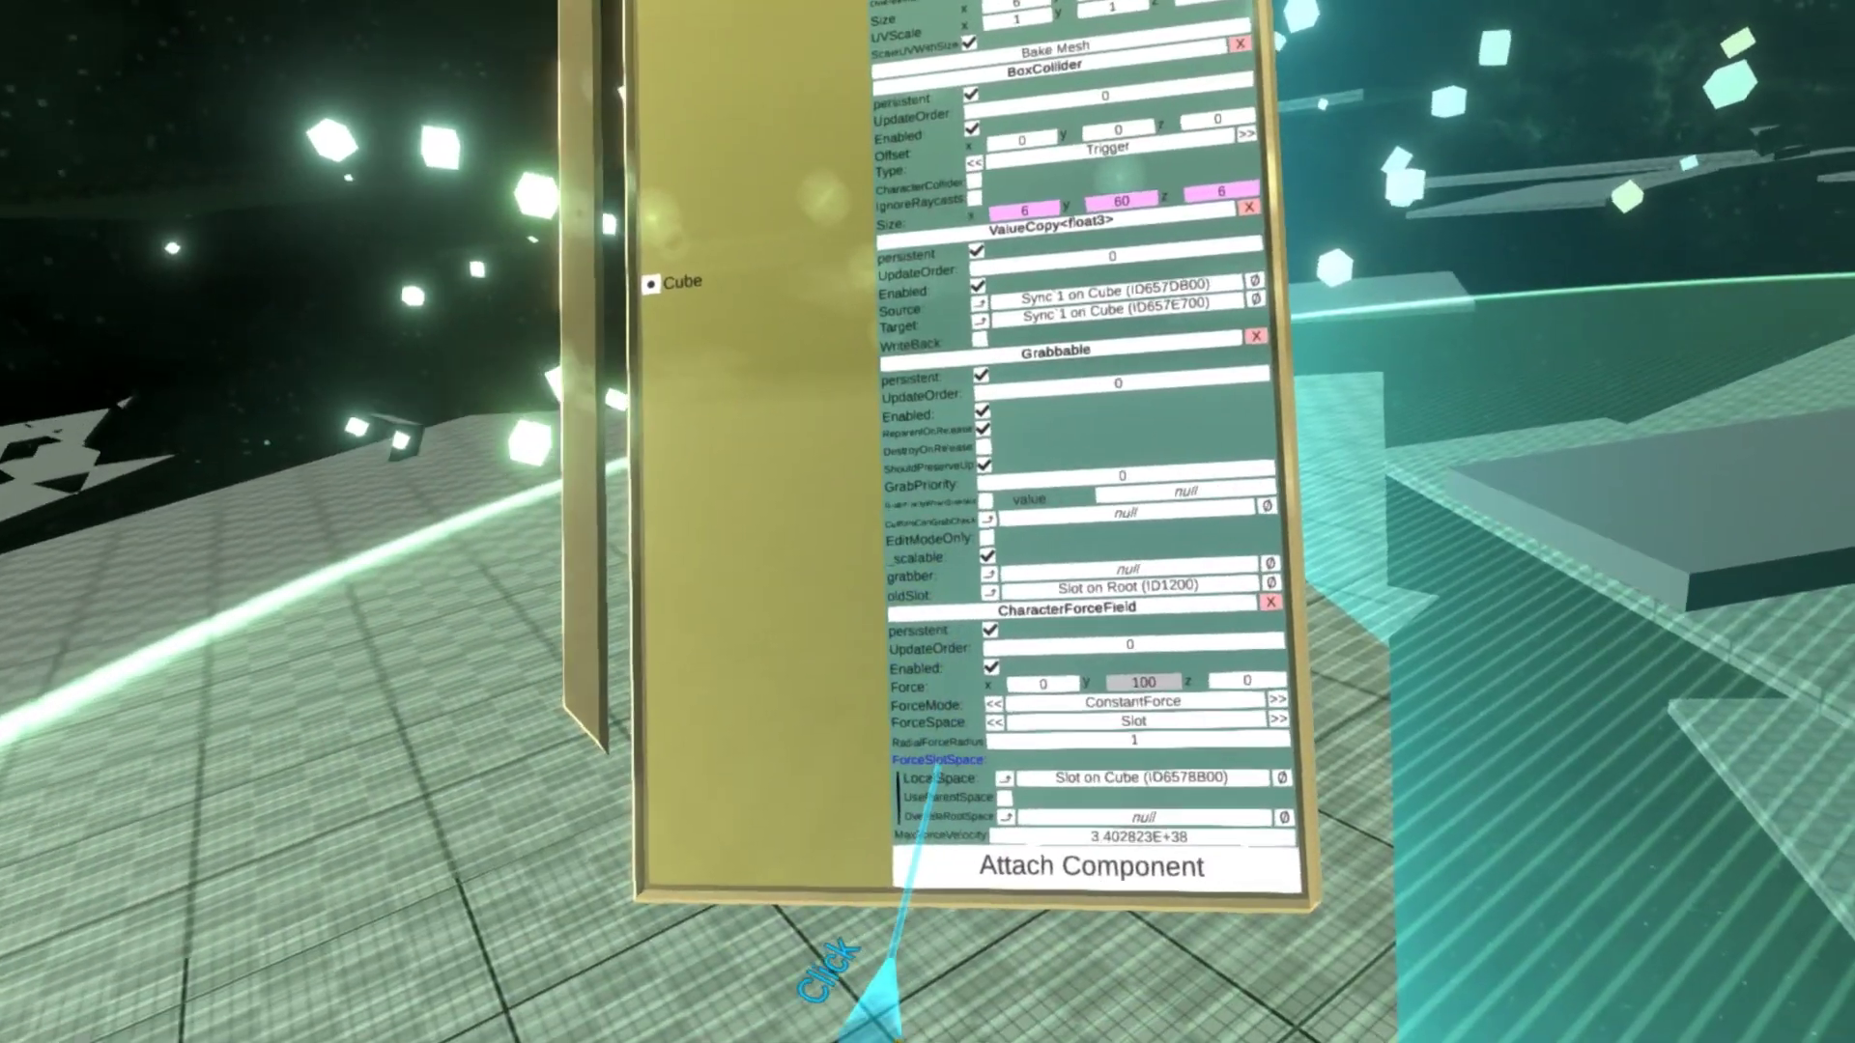
left_click(865, 646)
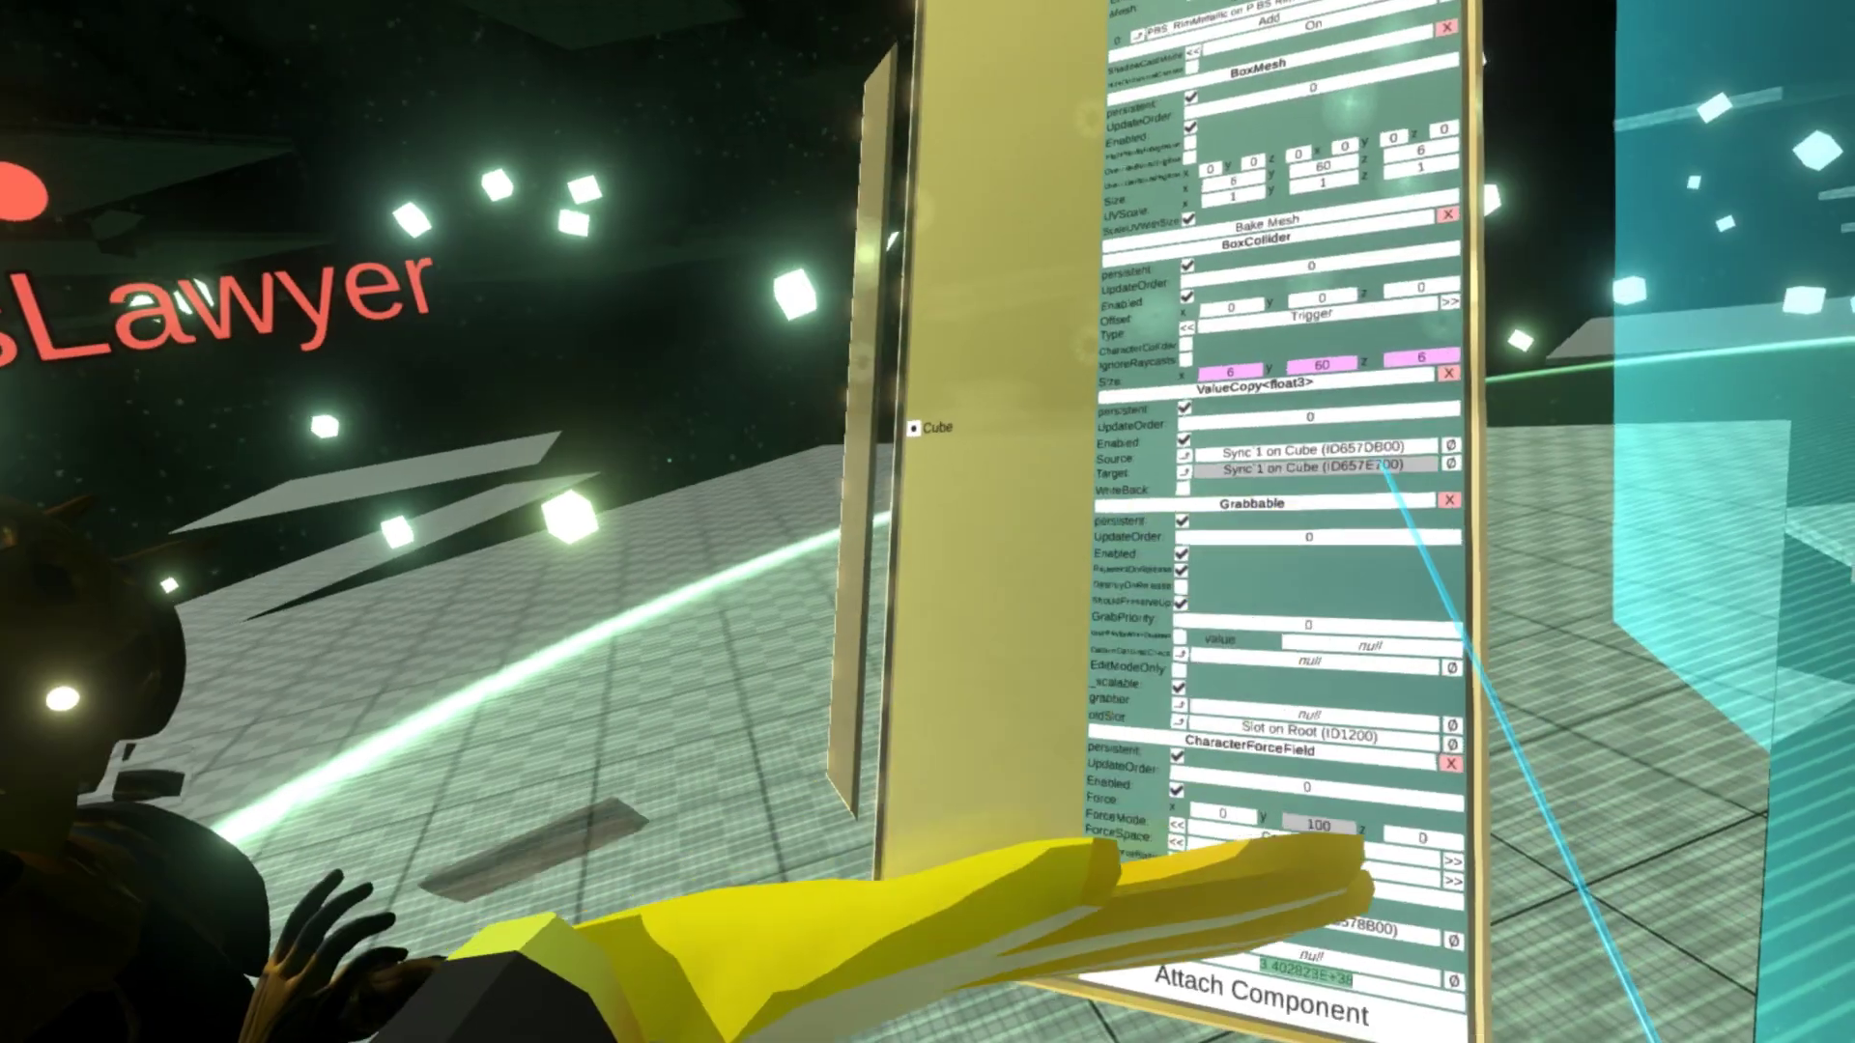
Step: Set the CharacterForceField's MaxForceVelocity to 10
left_click(1358, 775)
left_click(1245, 952)
left_click(1261, 1014)
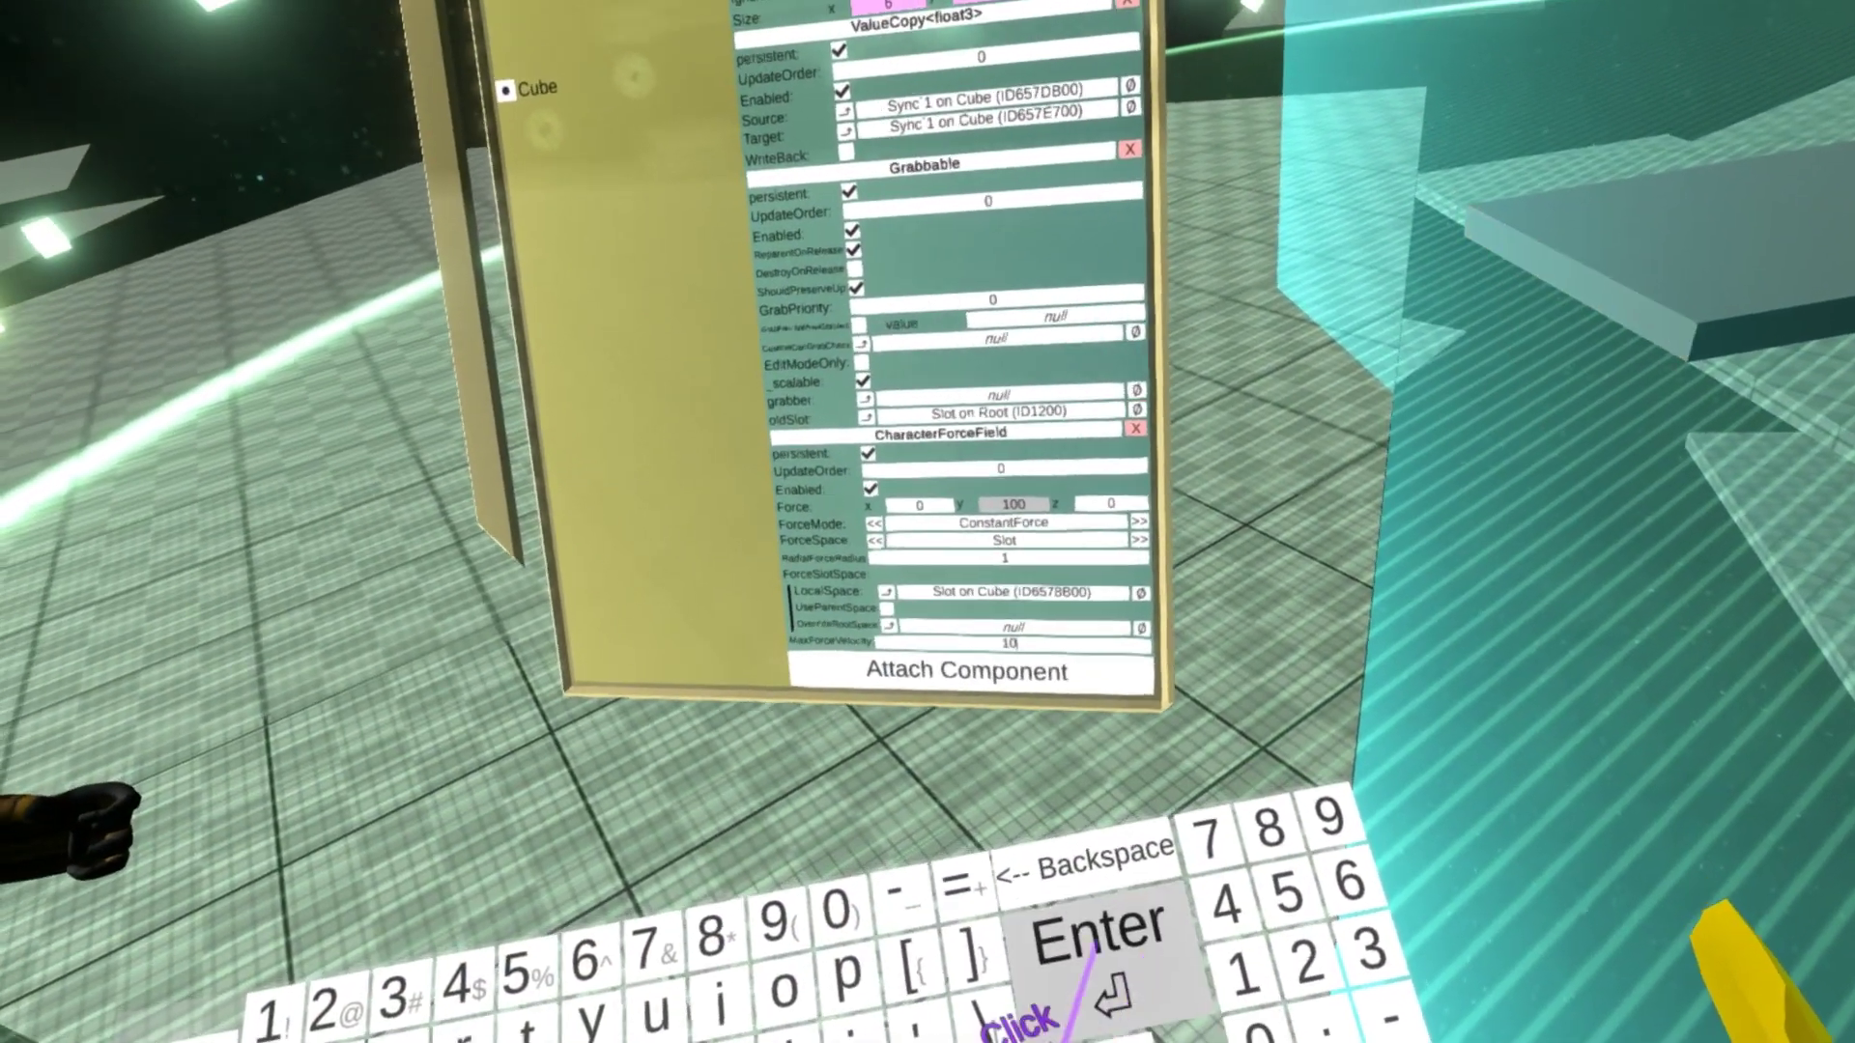
left_click(1102, 927)
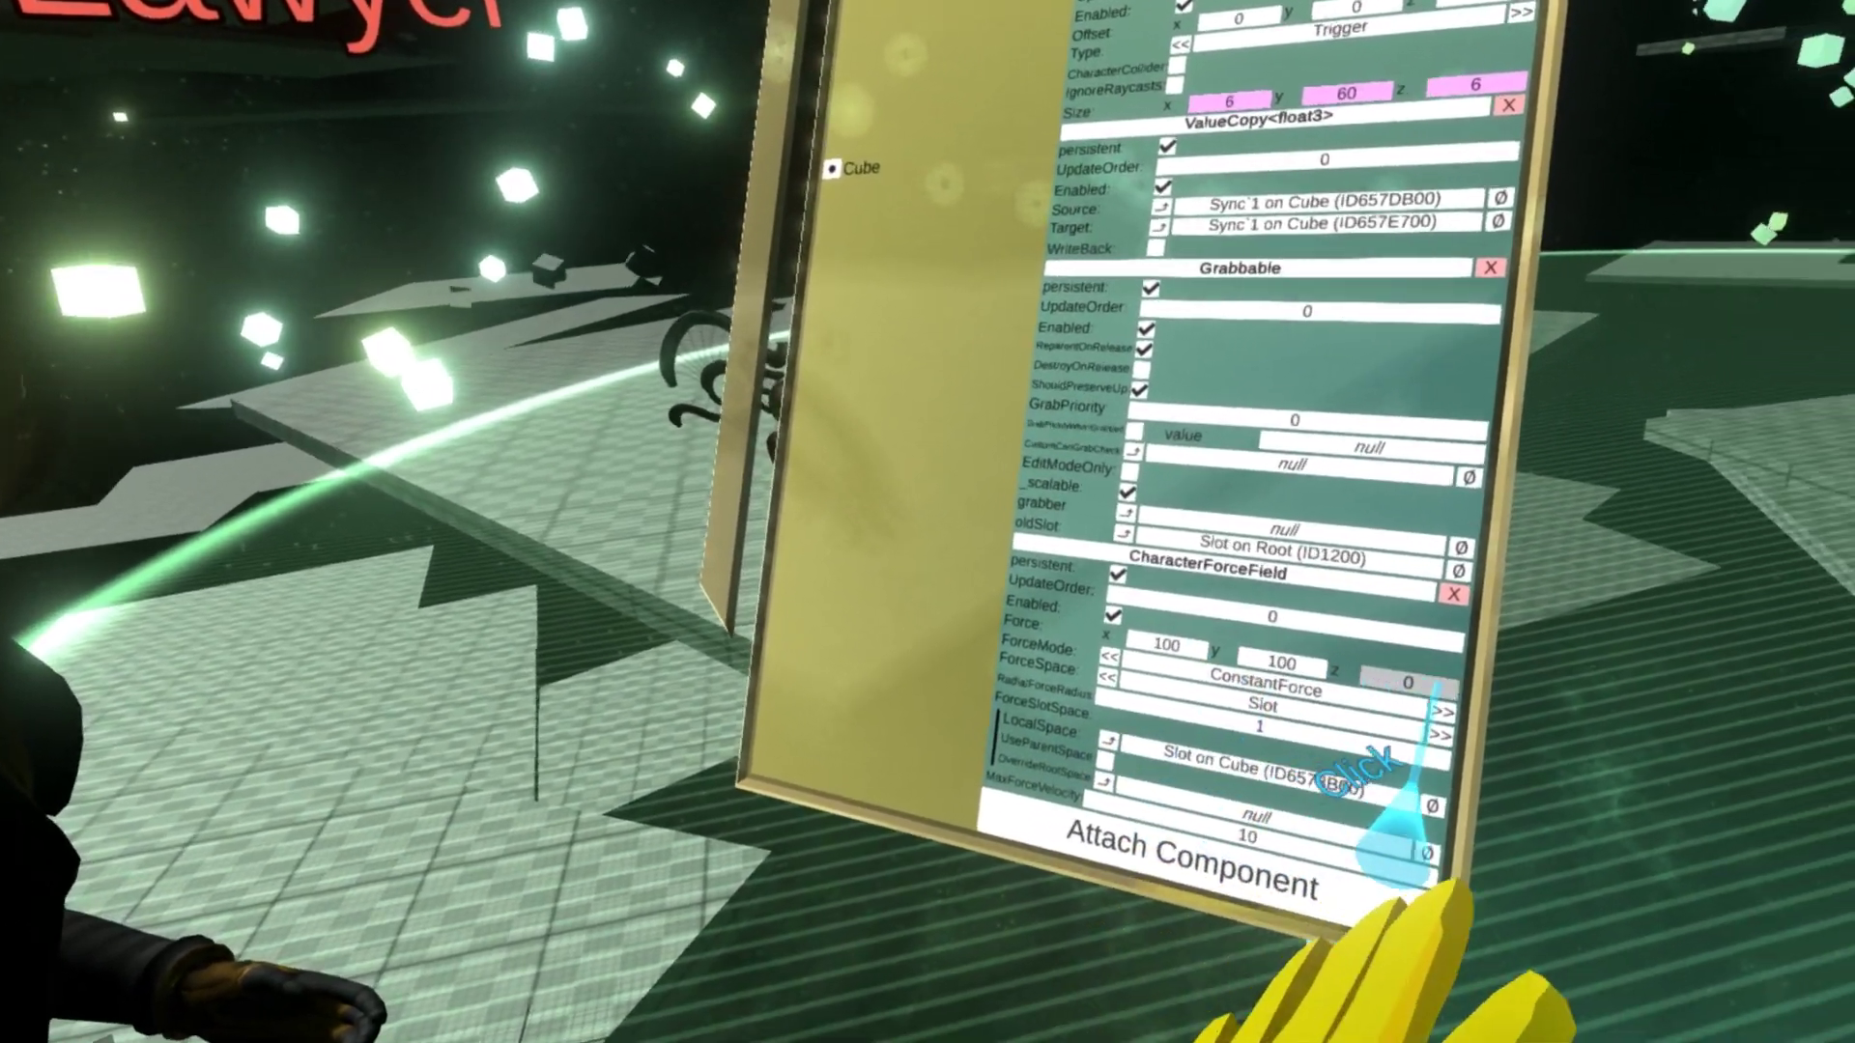
Step: Change the CharacterForceField's ForceSpace to CharacterForward and dismiss the virtual keyboard
left_click(1143, 589)
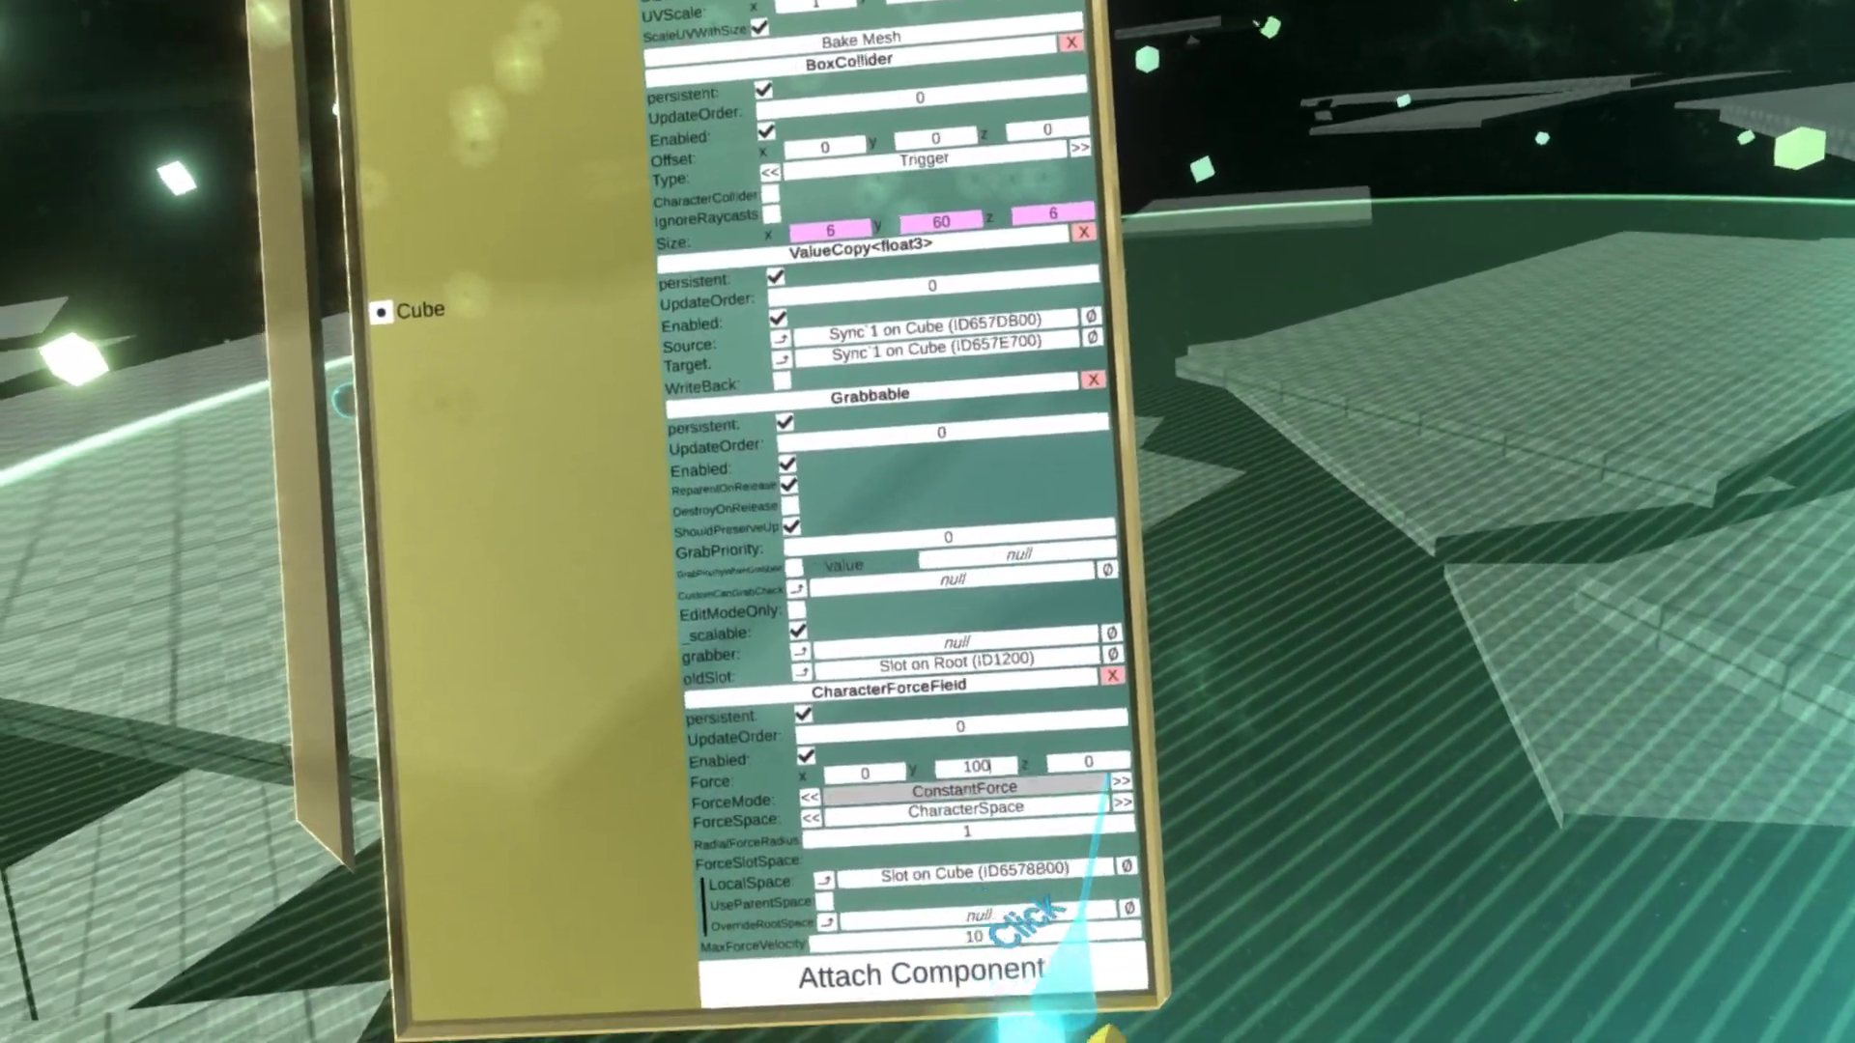
left_click(1121, 803)
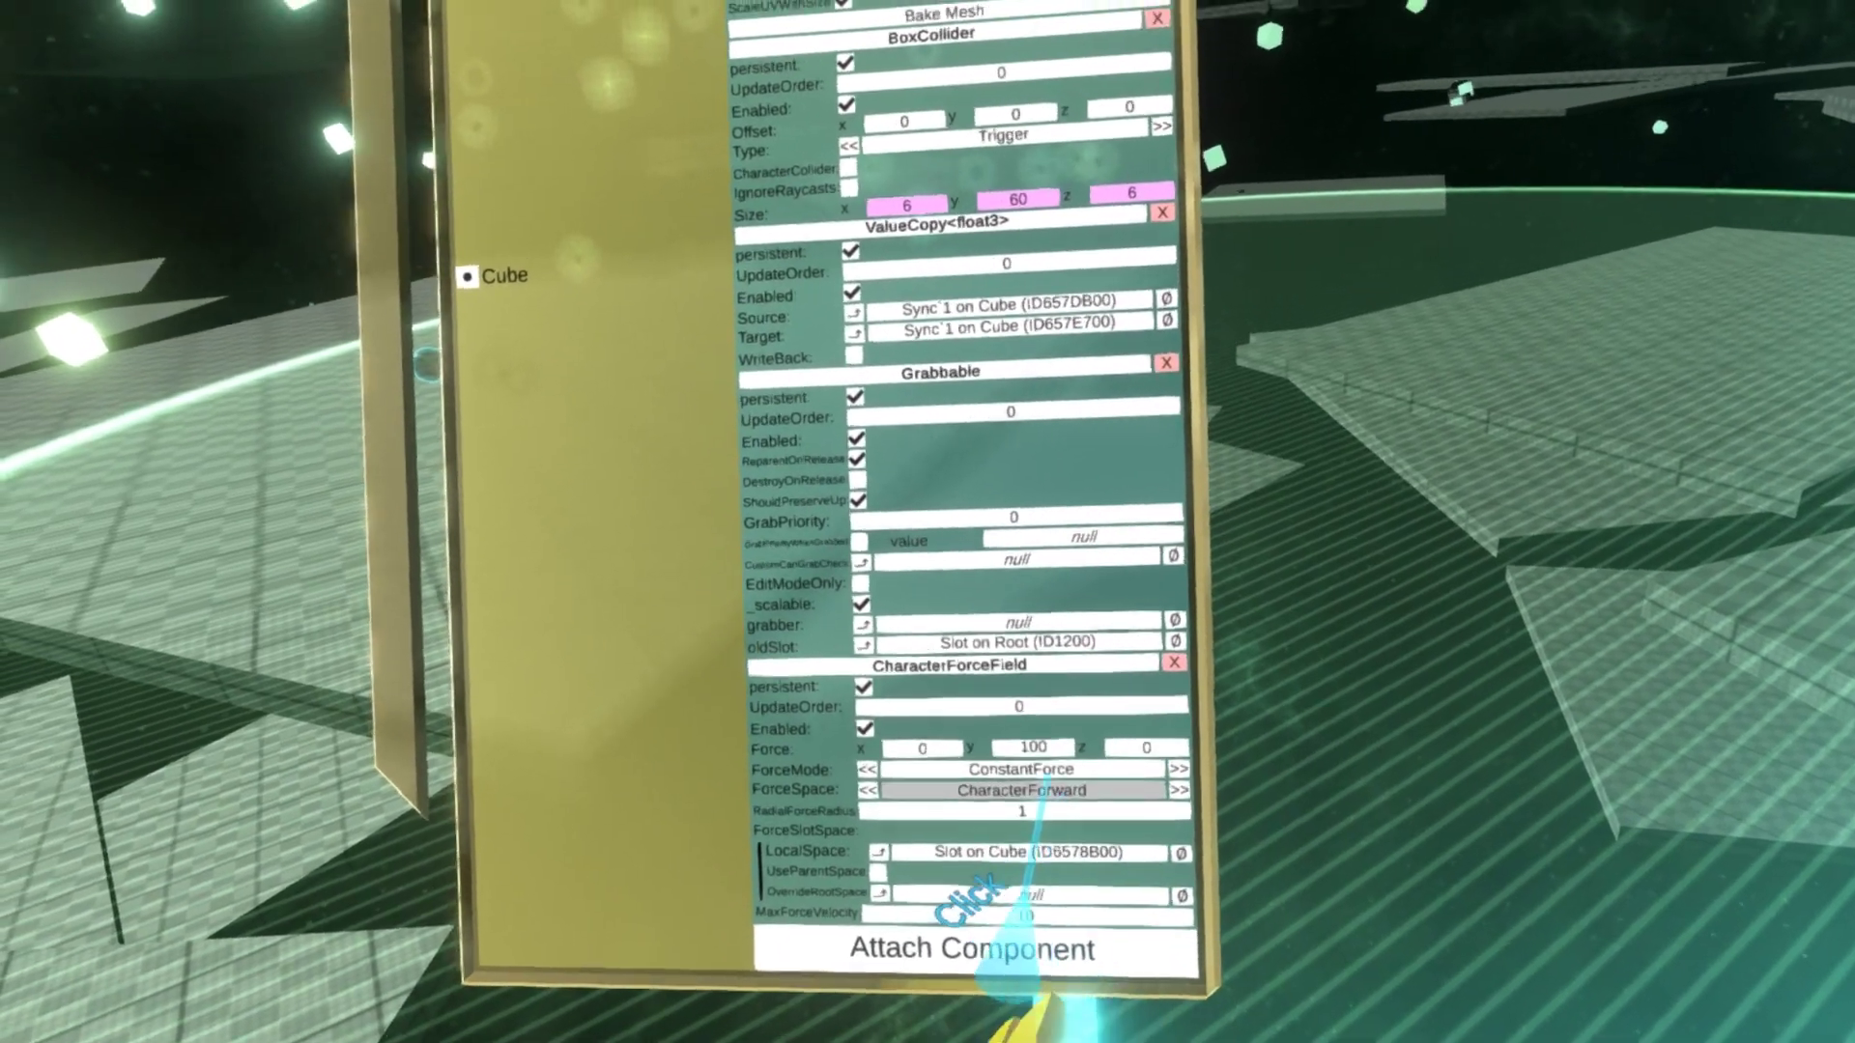
right_click(626, 744)
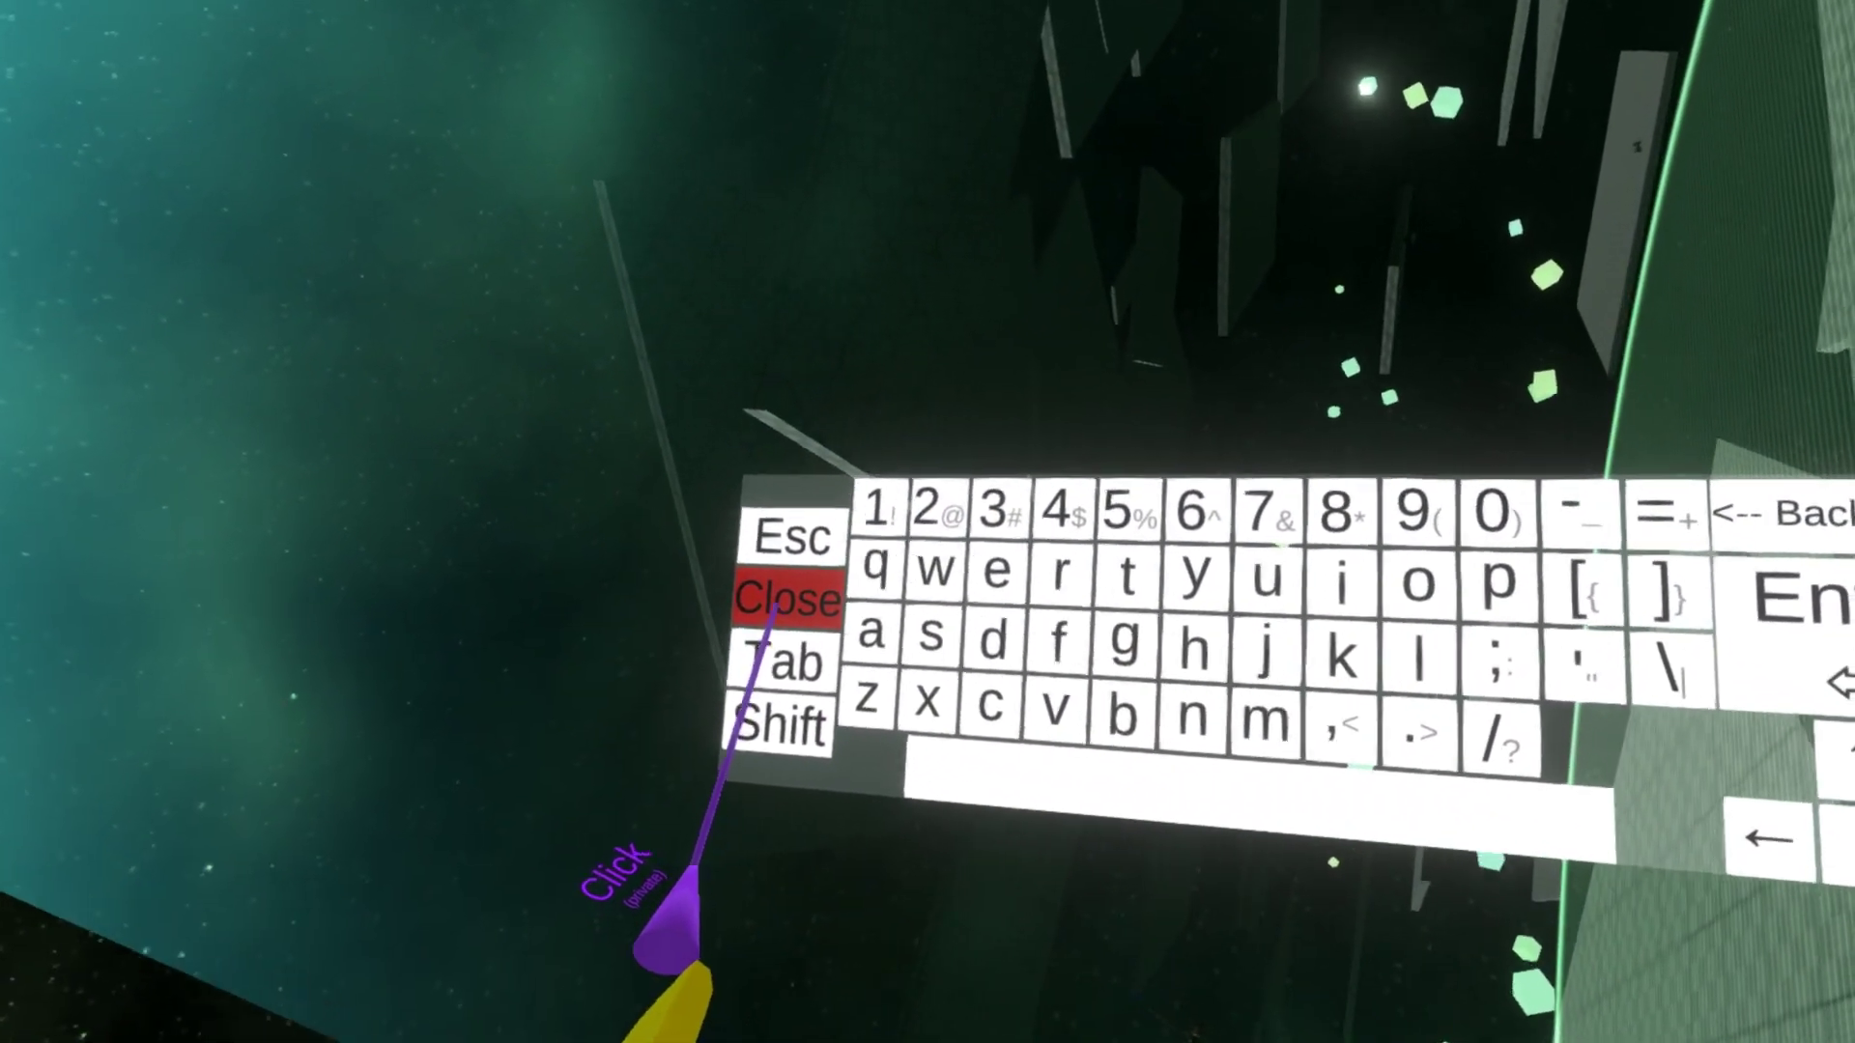
left_click(474, 694)
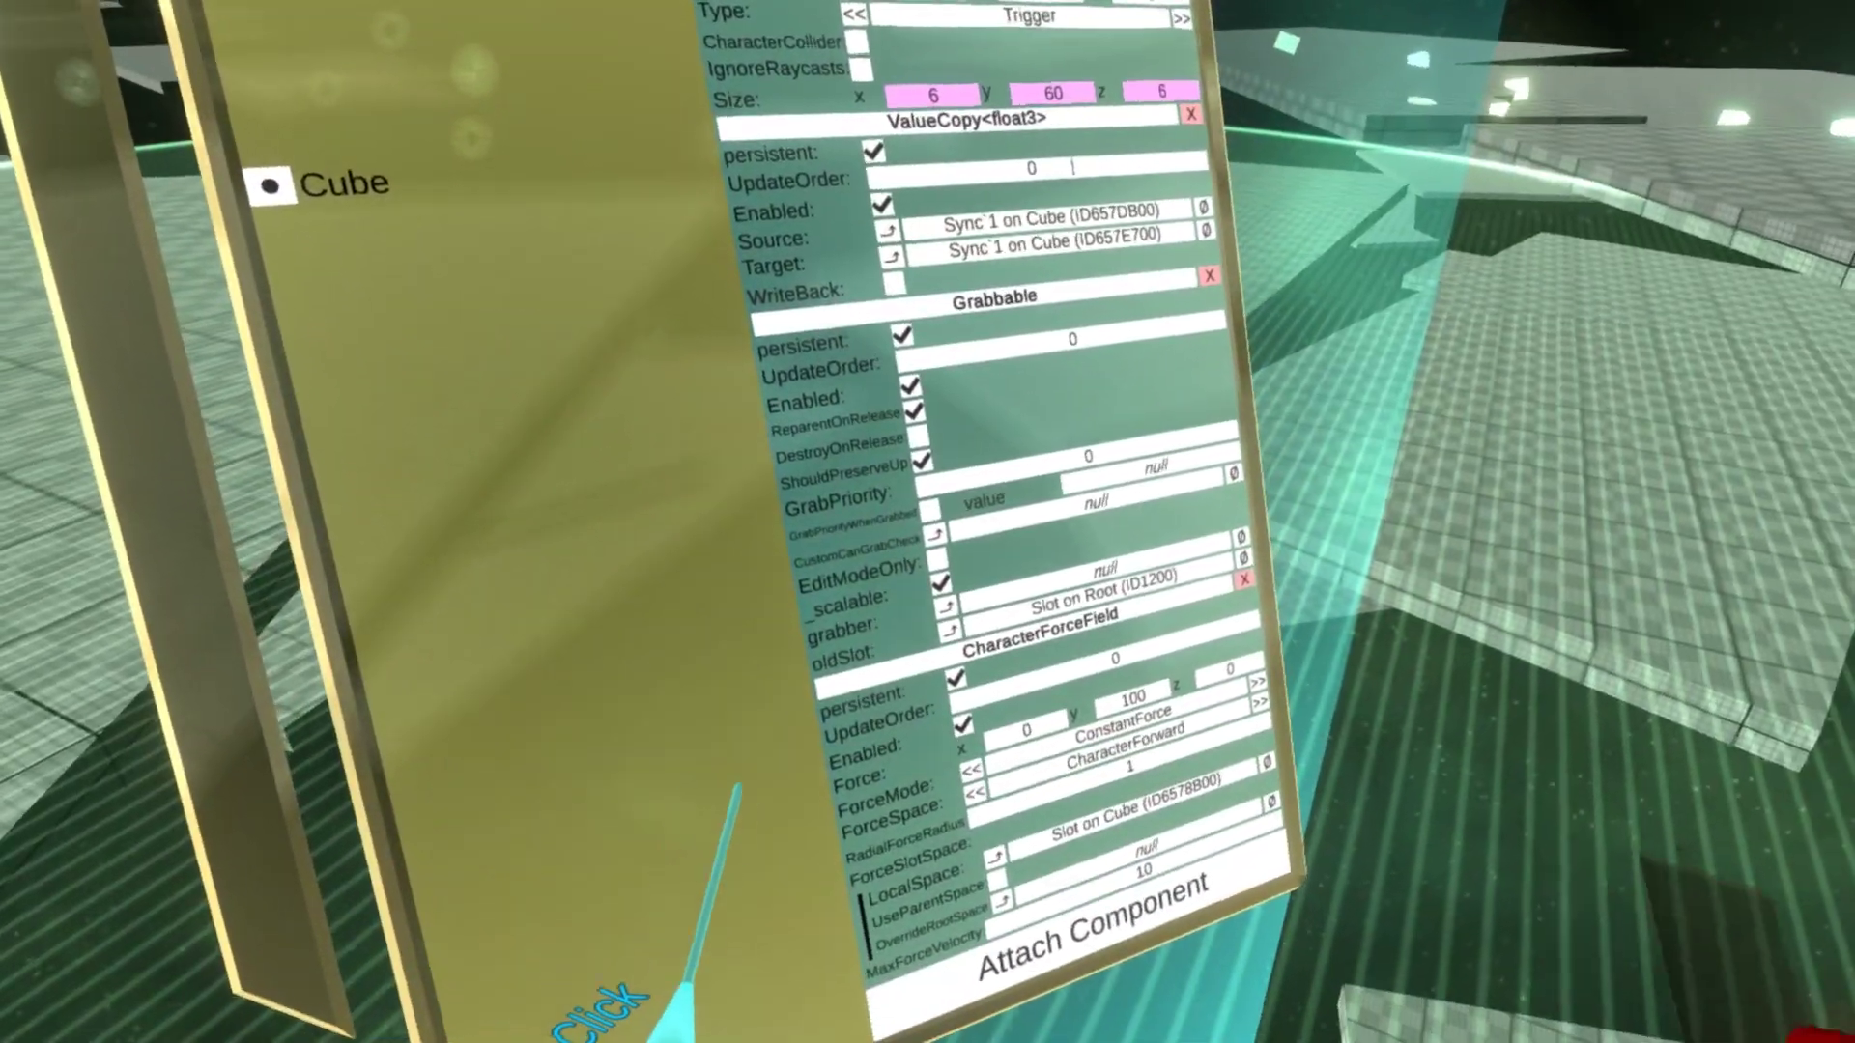
Step: Set the CharacterForceField's ForceSpace to CharacterVelocity and its force to X 100, Y 0, Z 0
left_click(1260, 700)
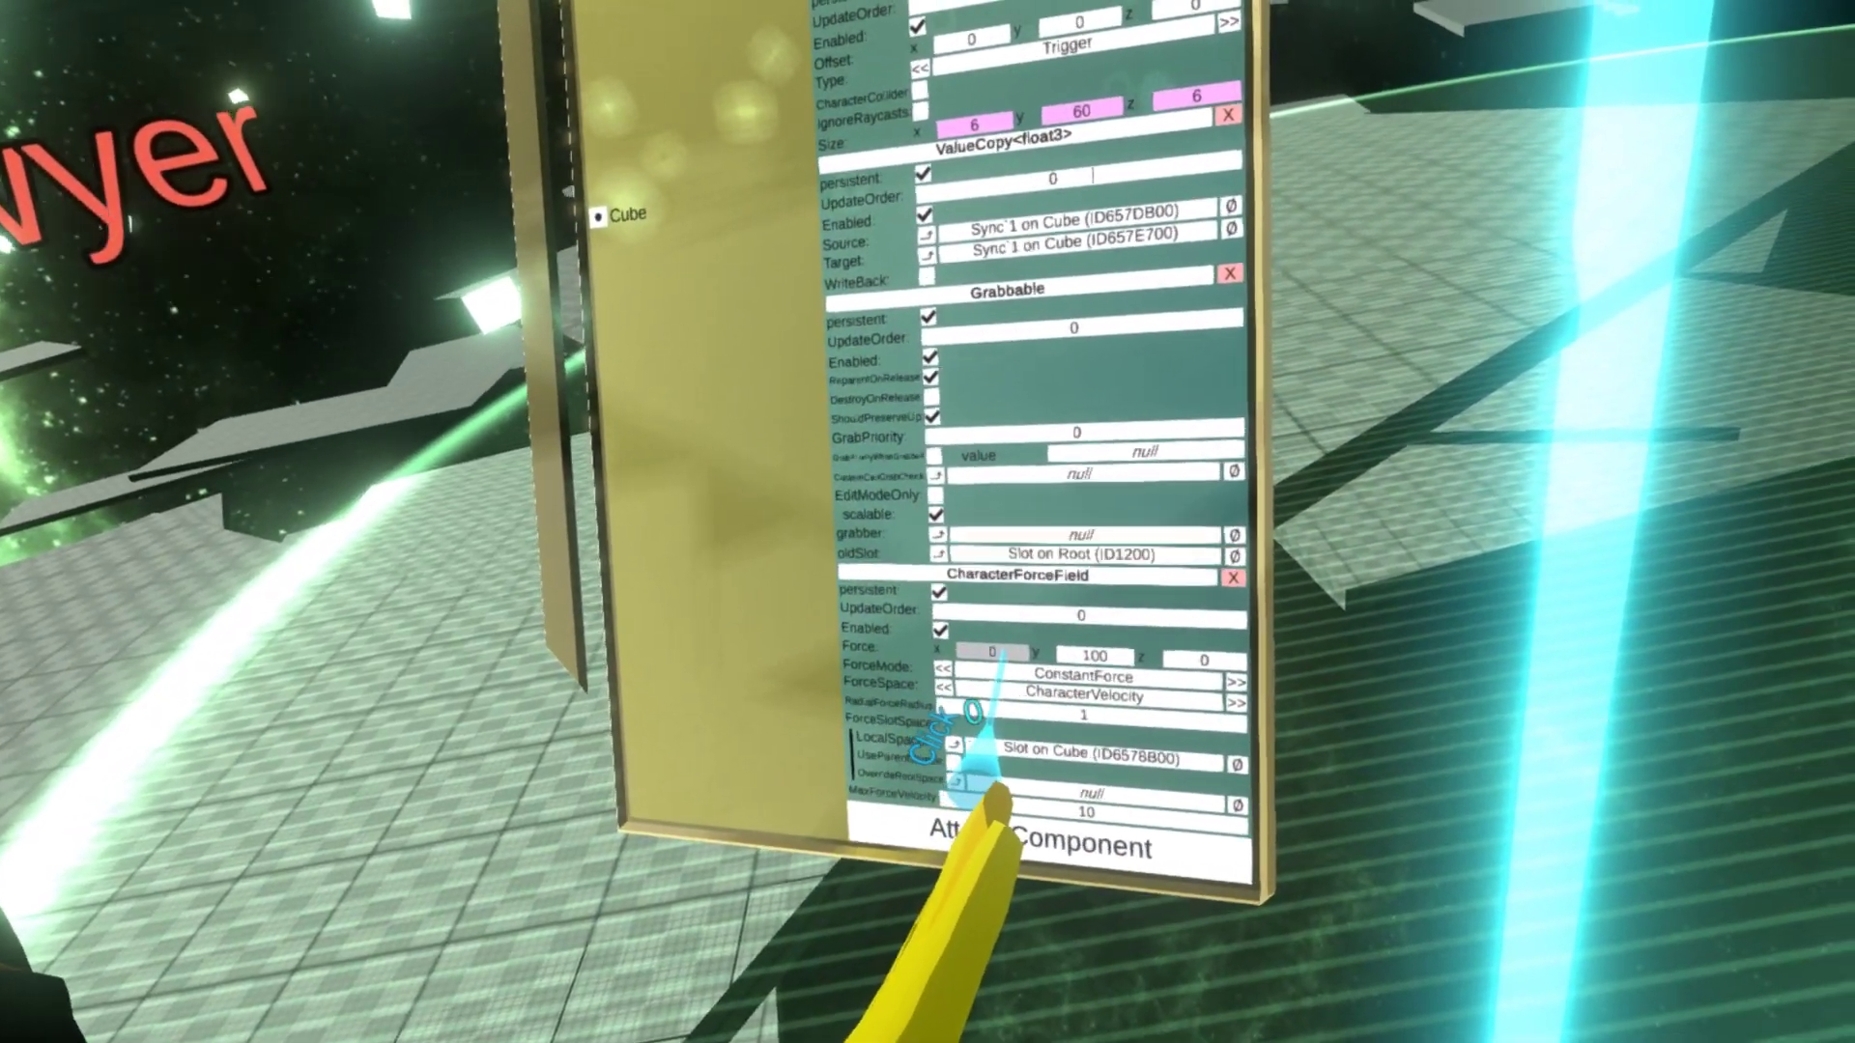
left_click(1145, 626)
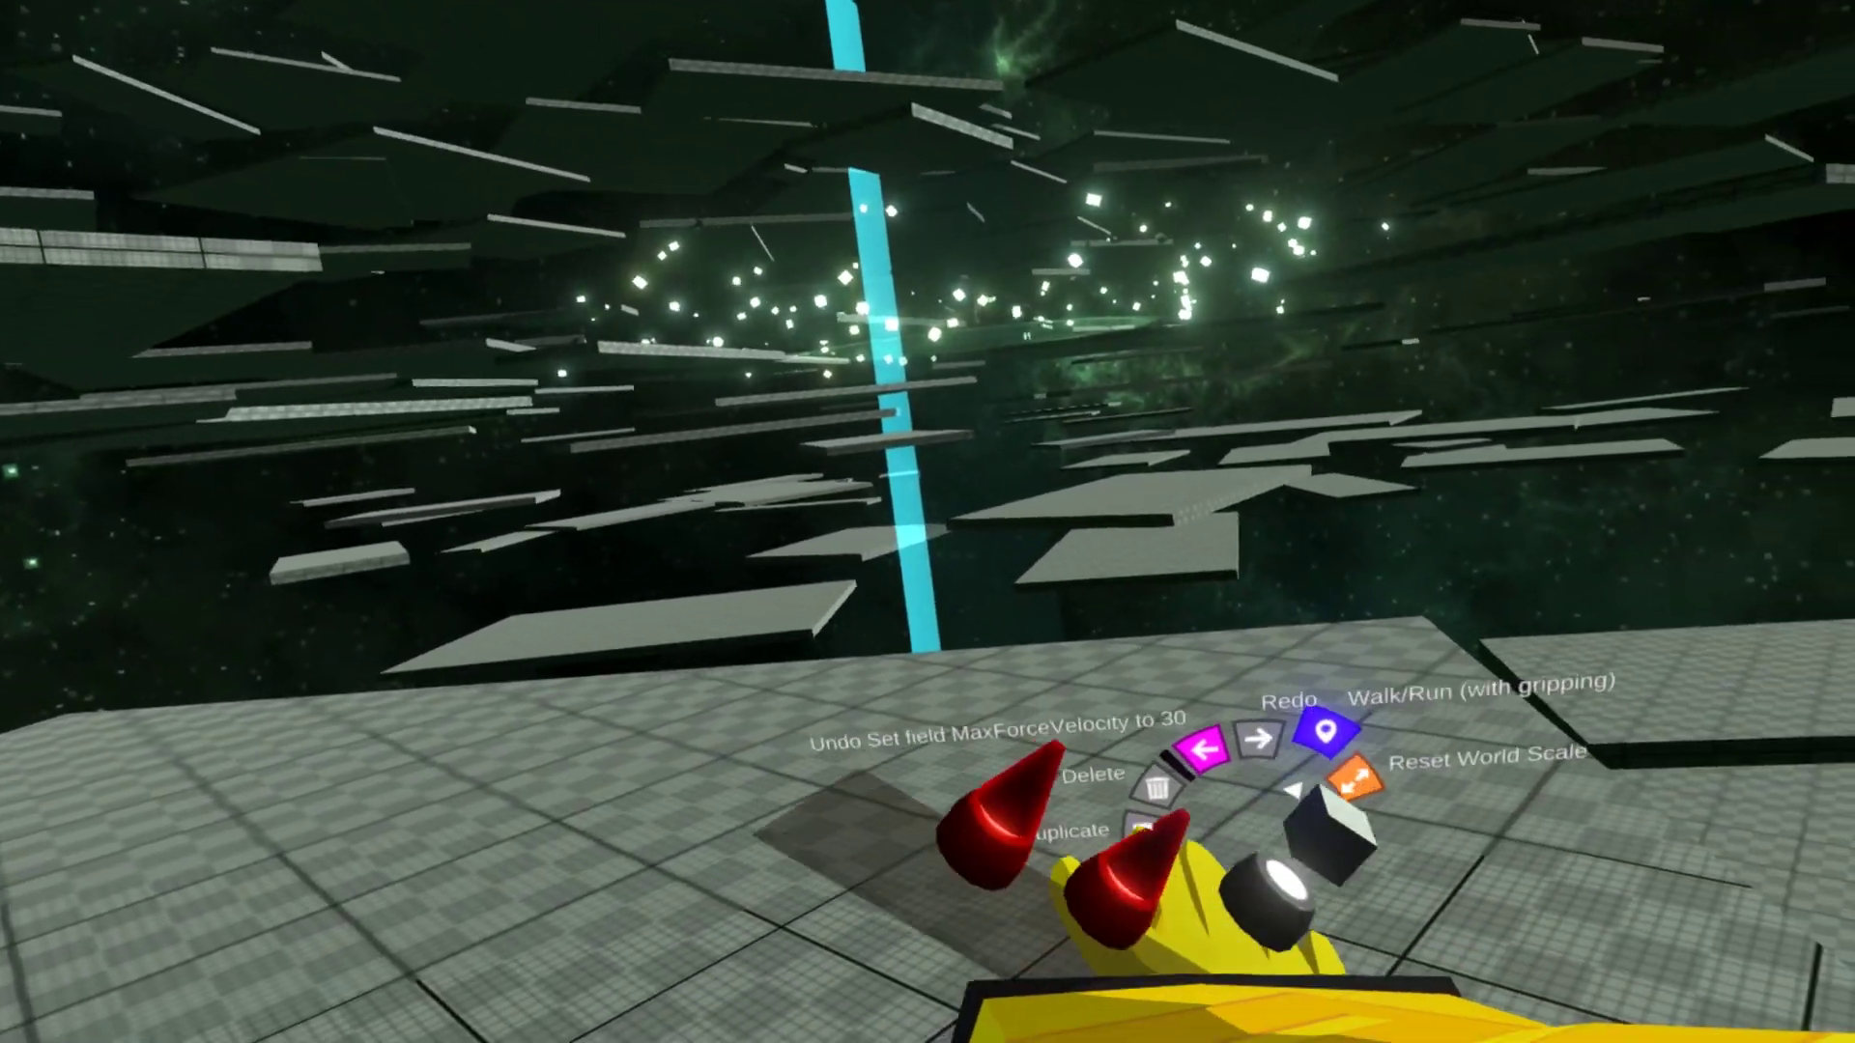
Step: Change the locomotion mode from Walk/Run (with gripping) and advance the cube's ForceSpace to the next option
left_click(1328, 735)
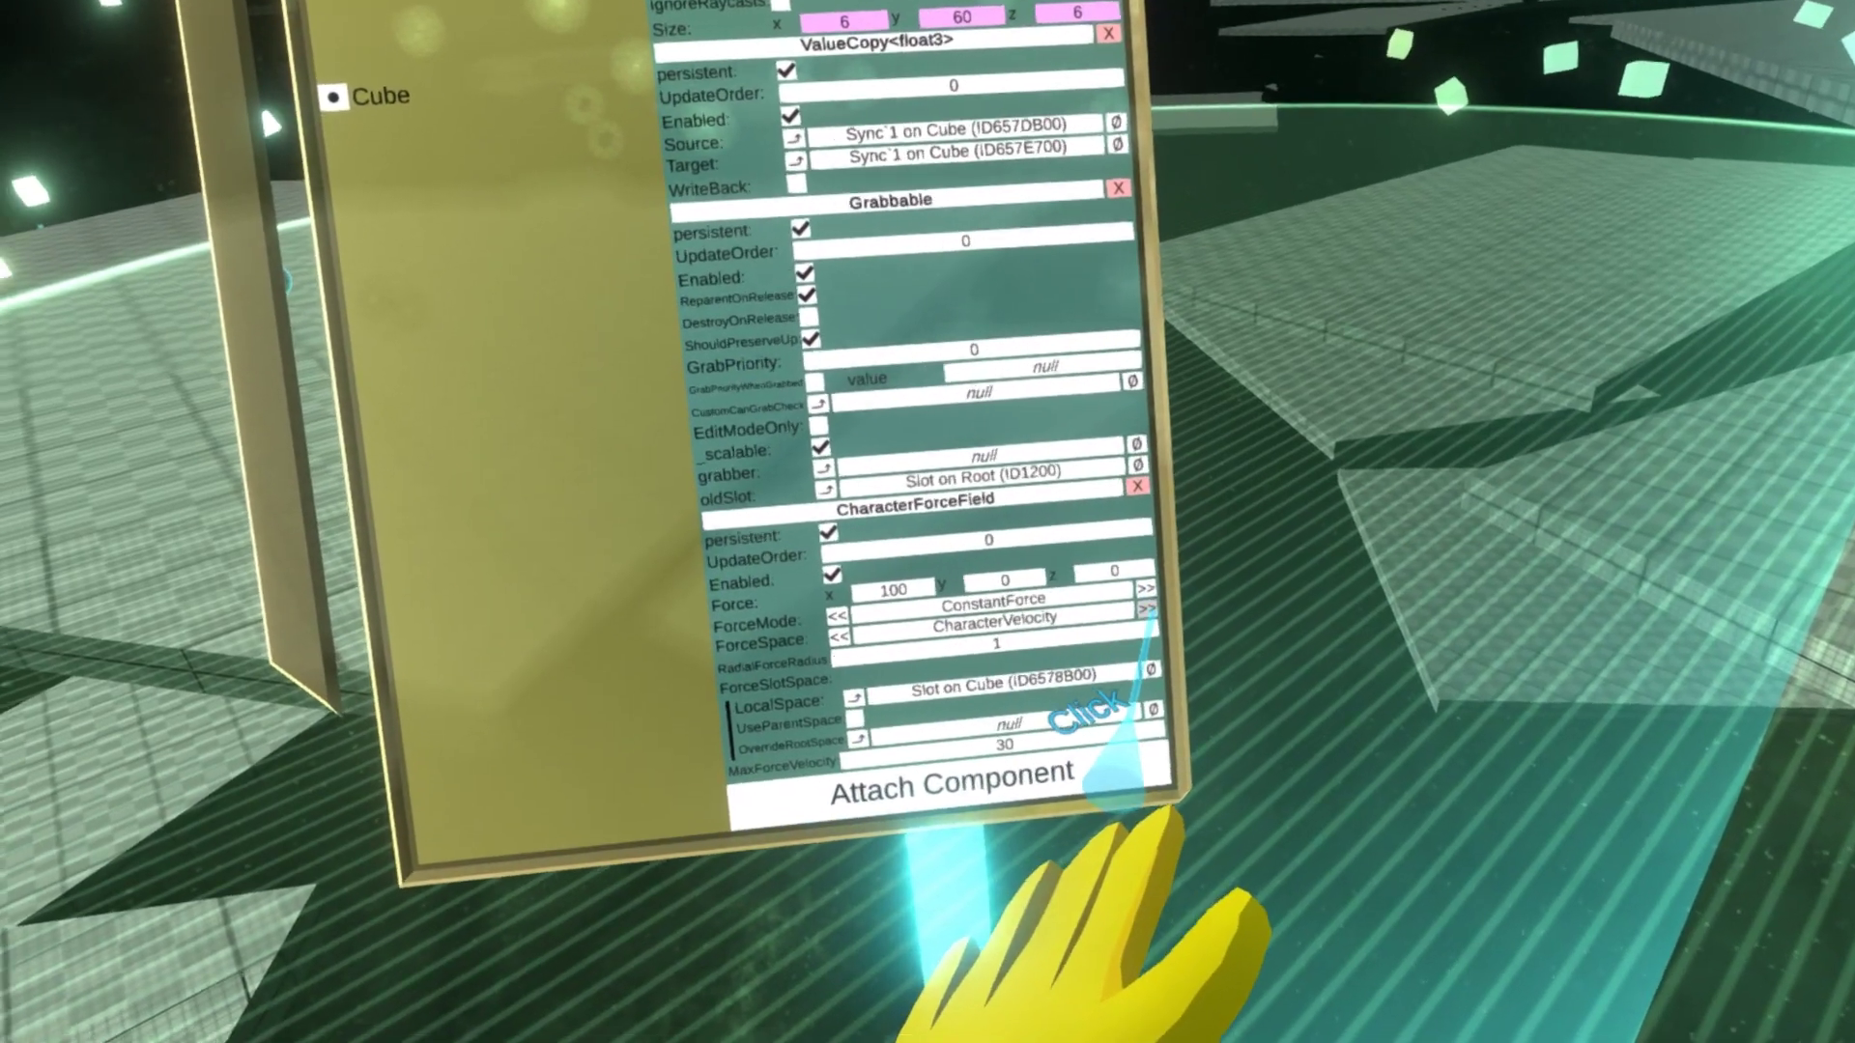
left_click(1165, 606)
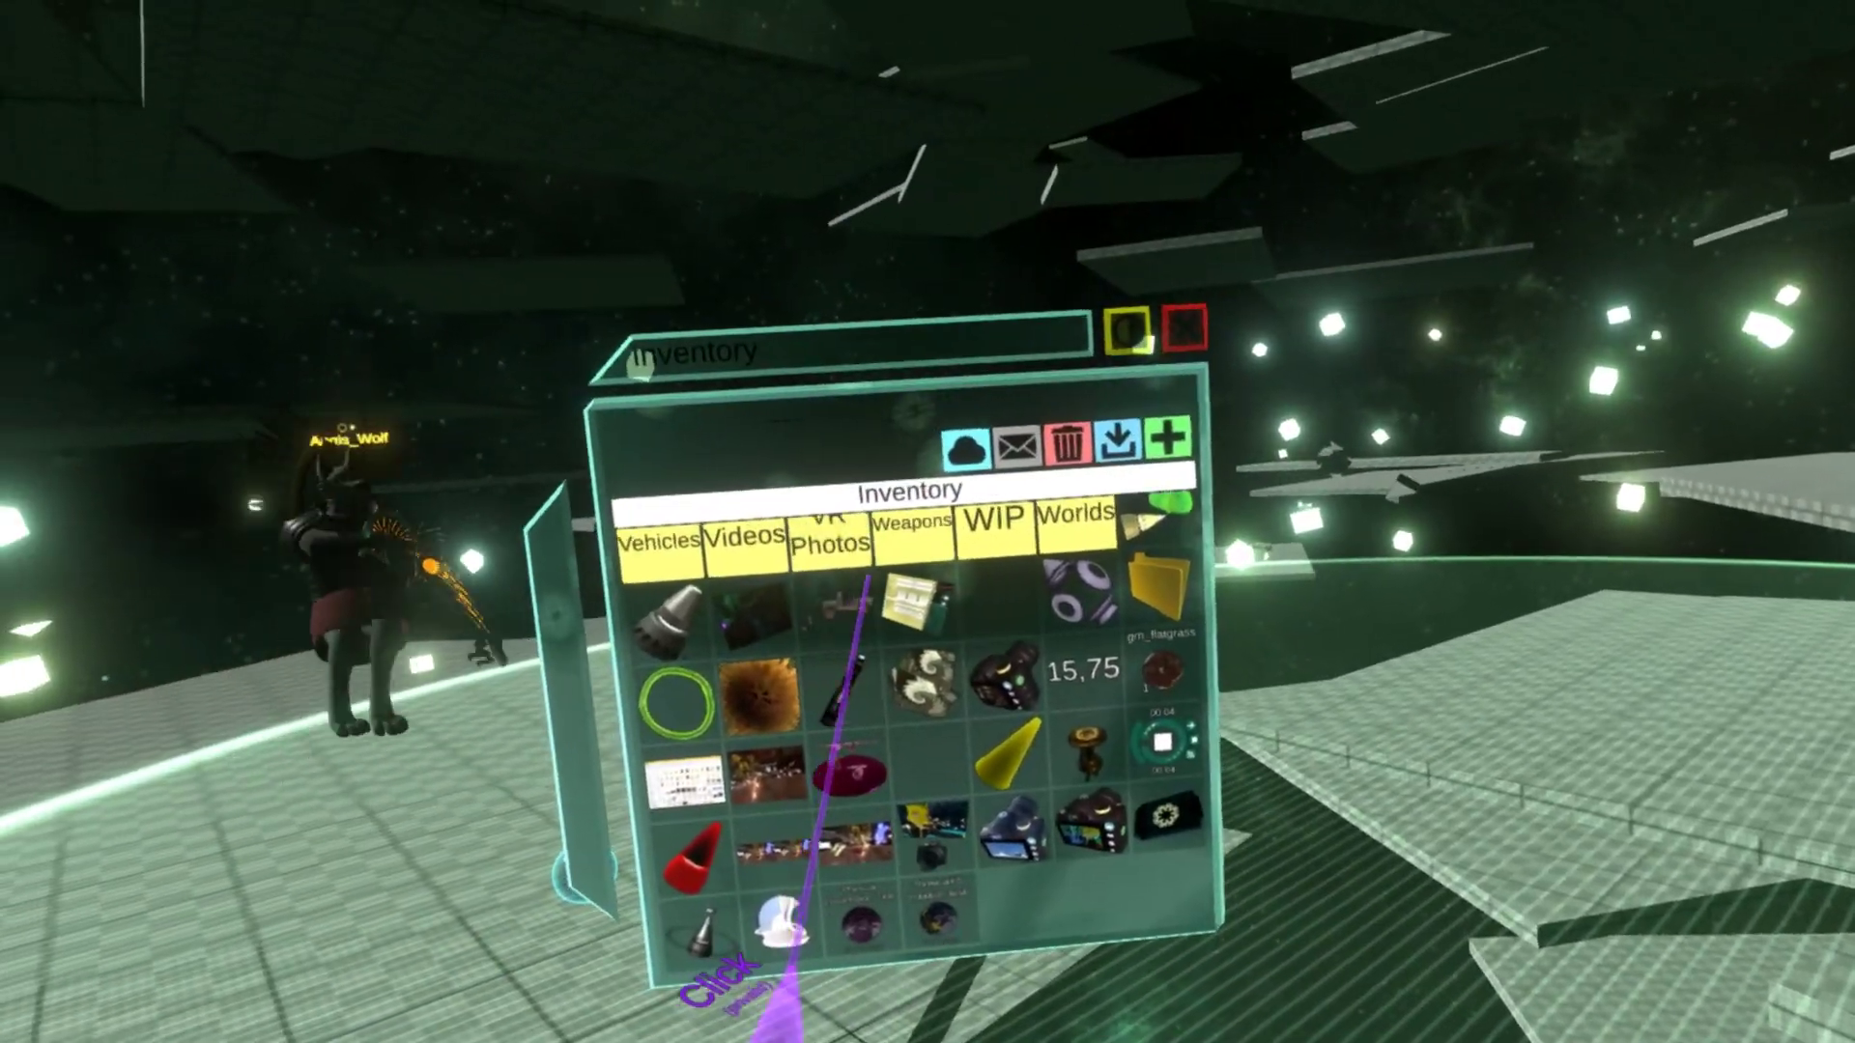
Step: Equip the developer tool from the inventory, then create a large sphere and open it in the Scene Inspector
left_click_drag(882, 560, 932, 850)
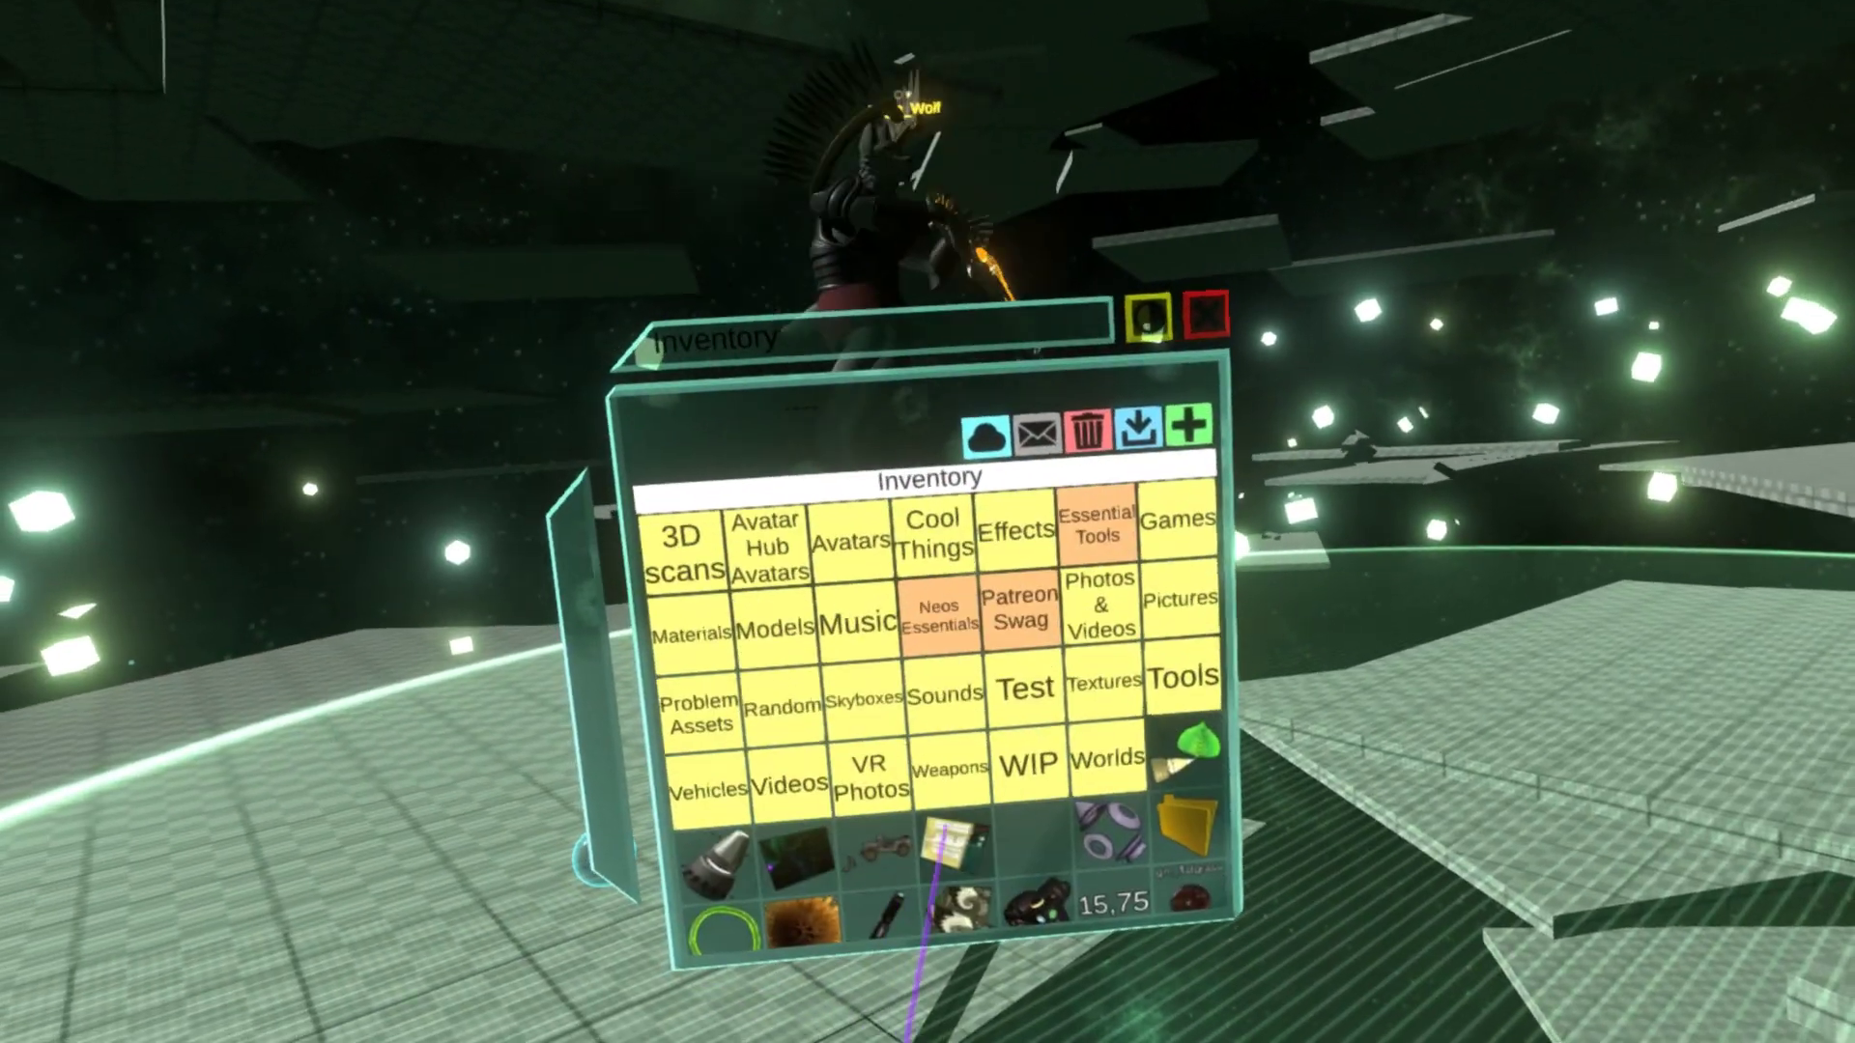
double_click(1053, 585)
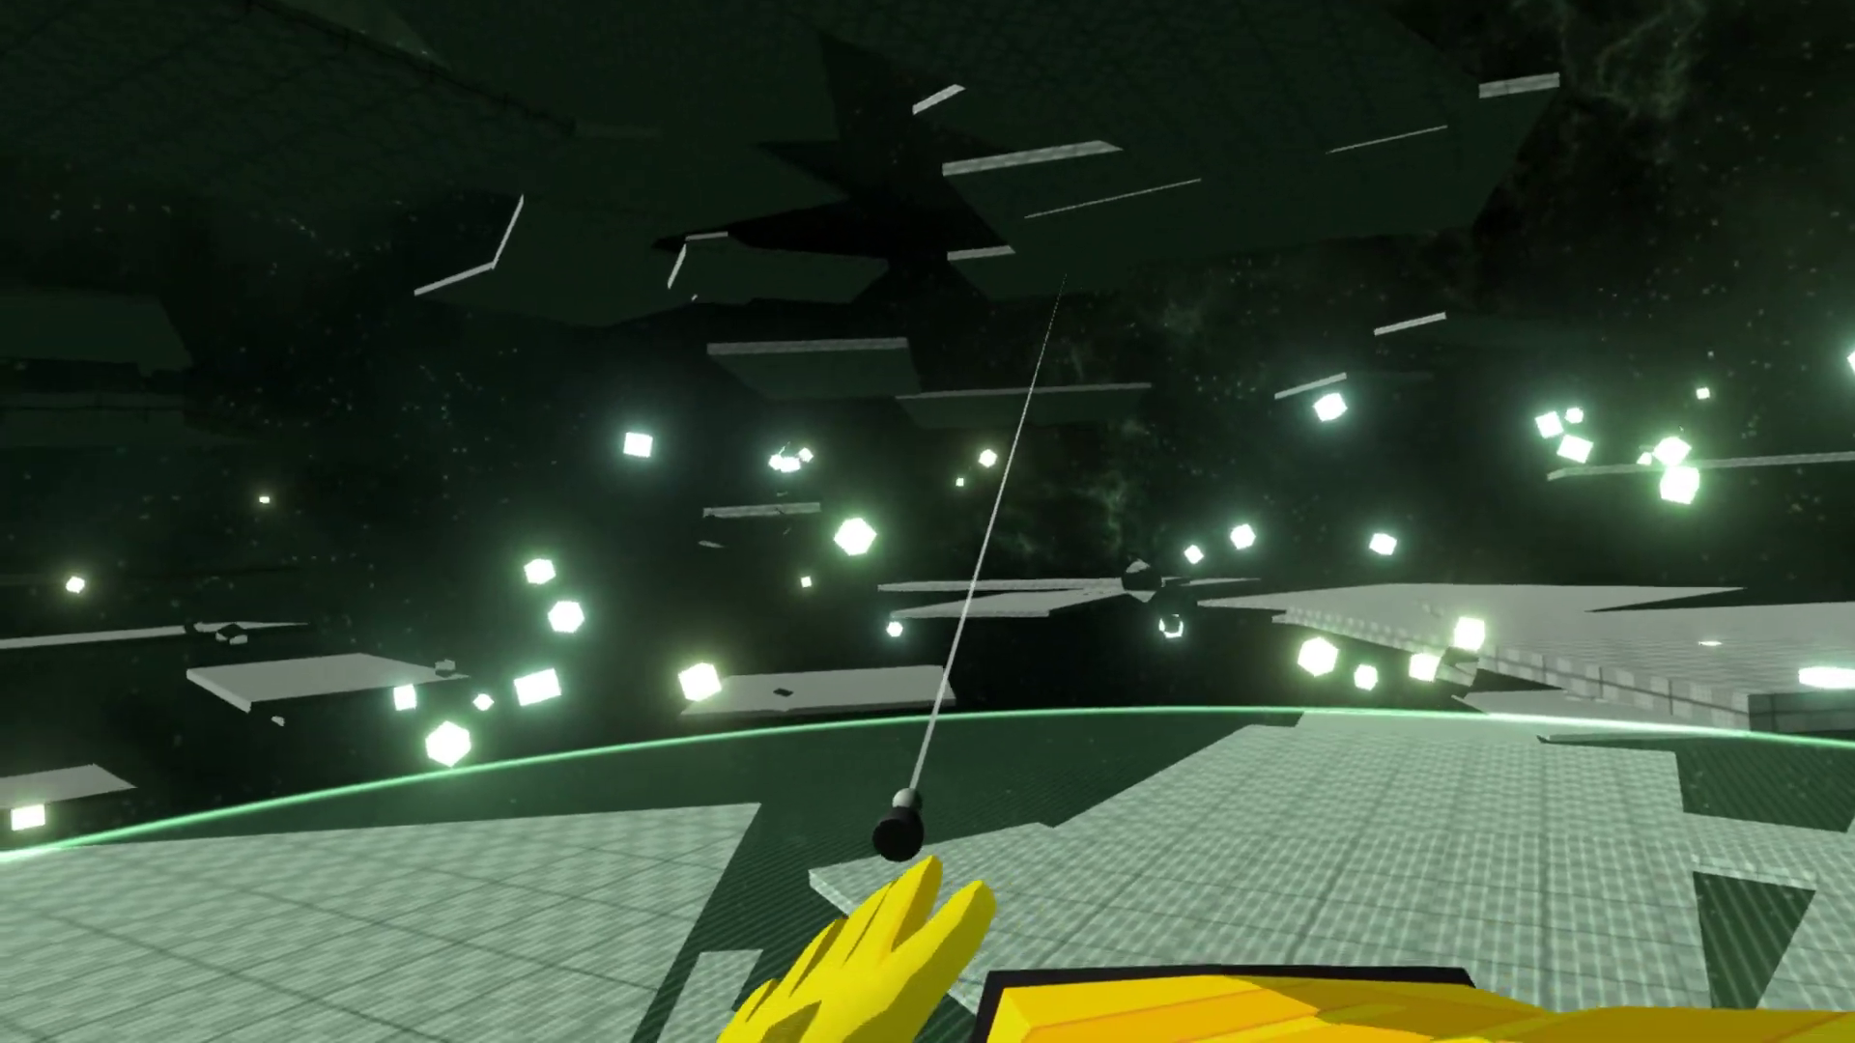
left_click(1052, 299)
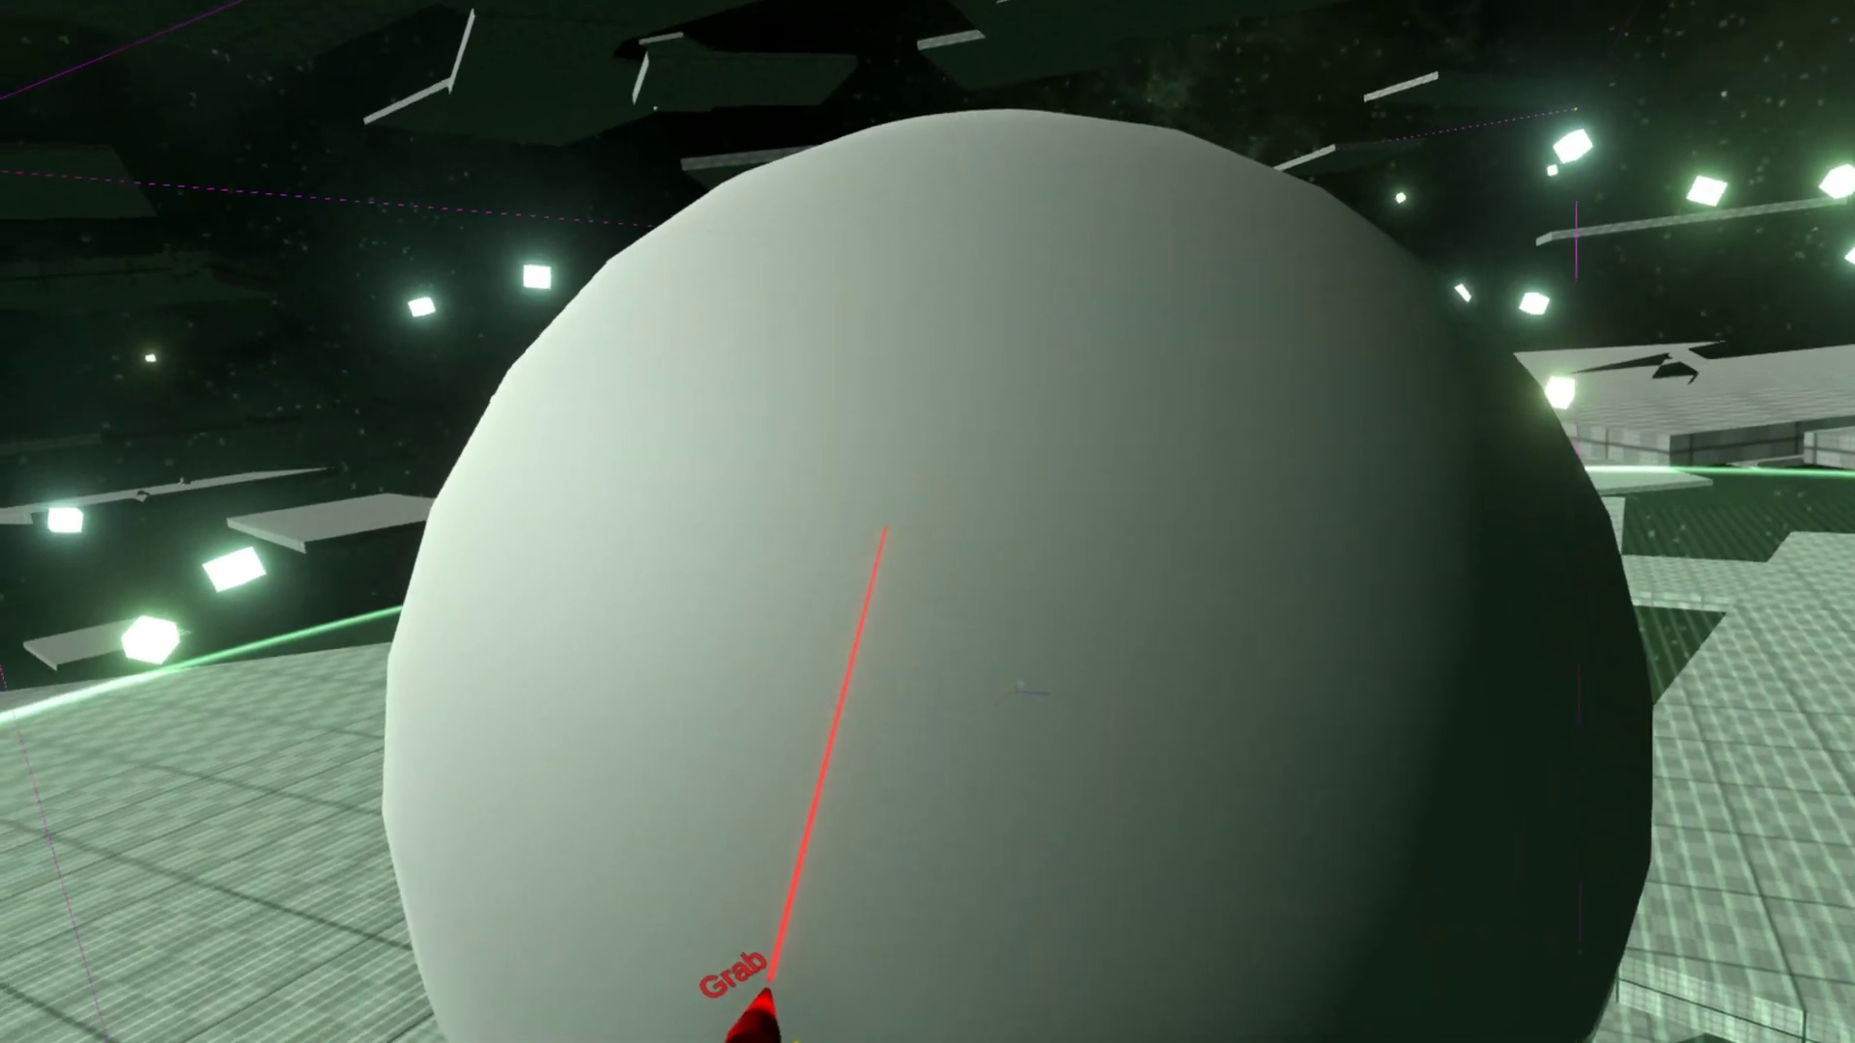
right_click(899, 518)
left_click(1004, 849)
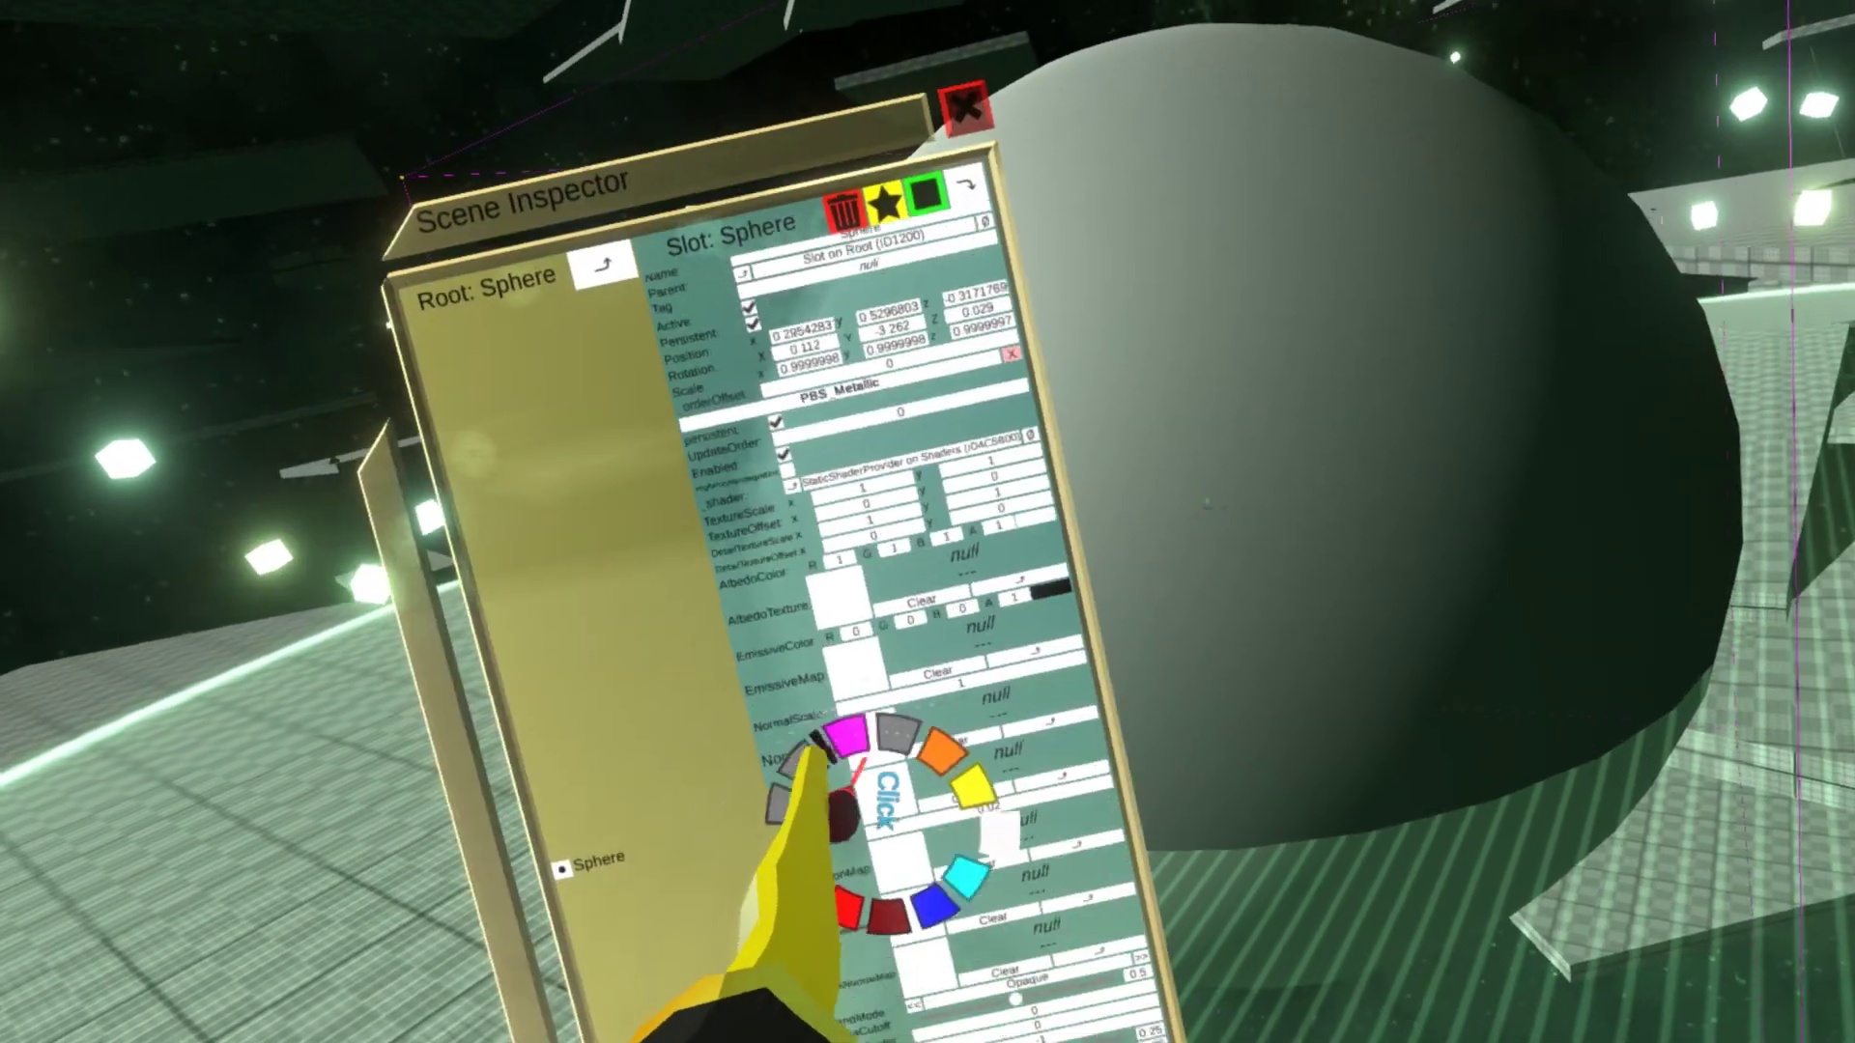
Step: Set the Type of the sphere's SphereCollider to Trigger
left_click(838, 608)
scroll(837, 611, "down", 10)
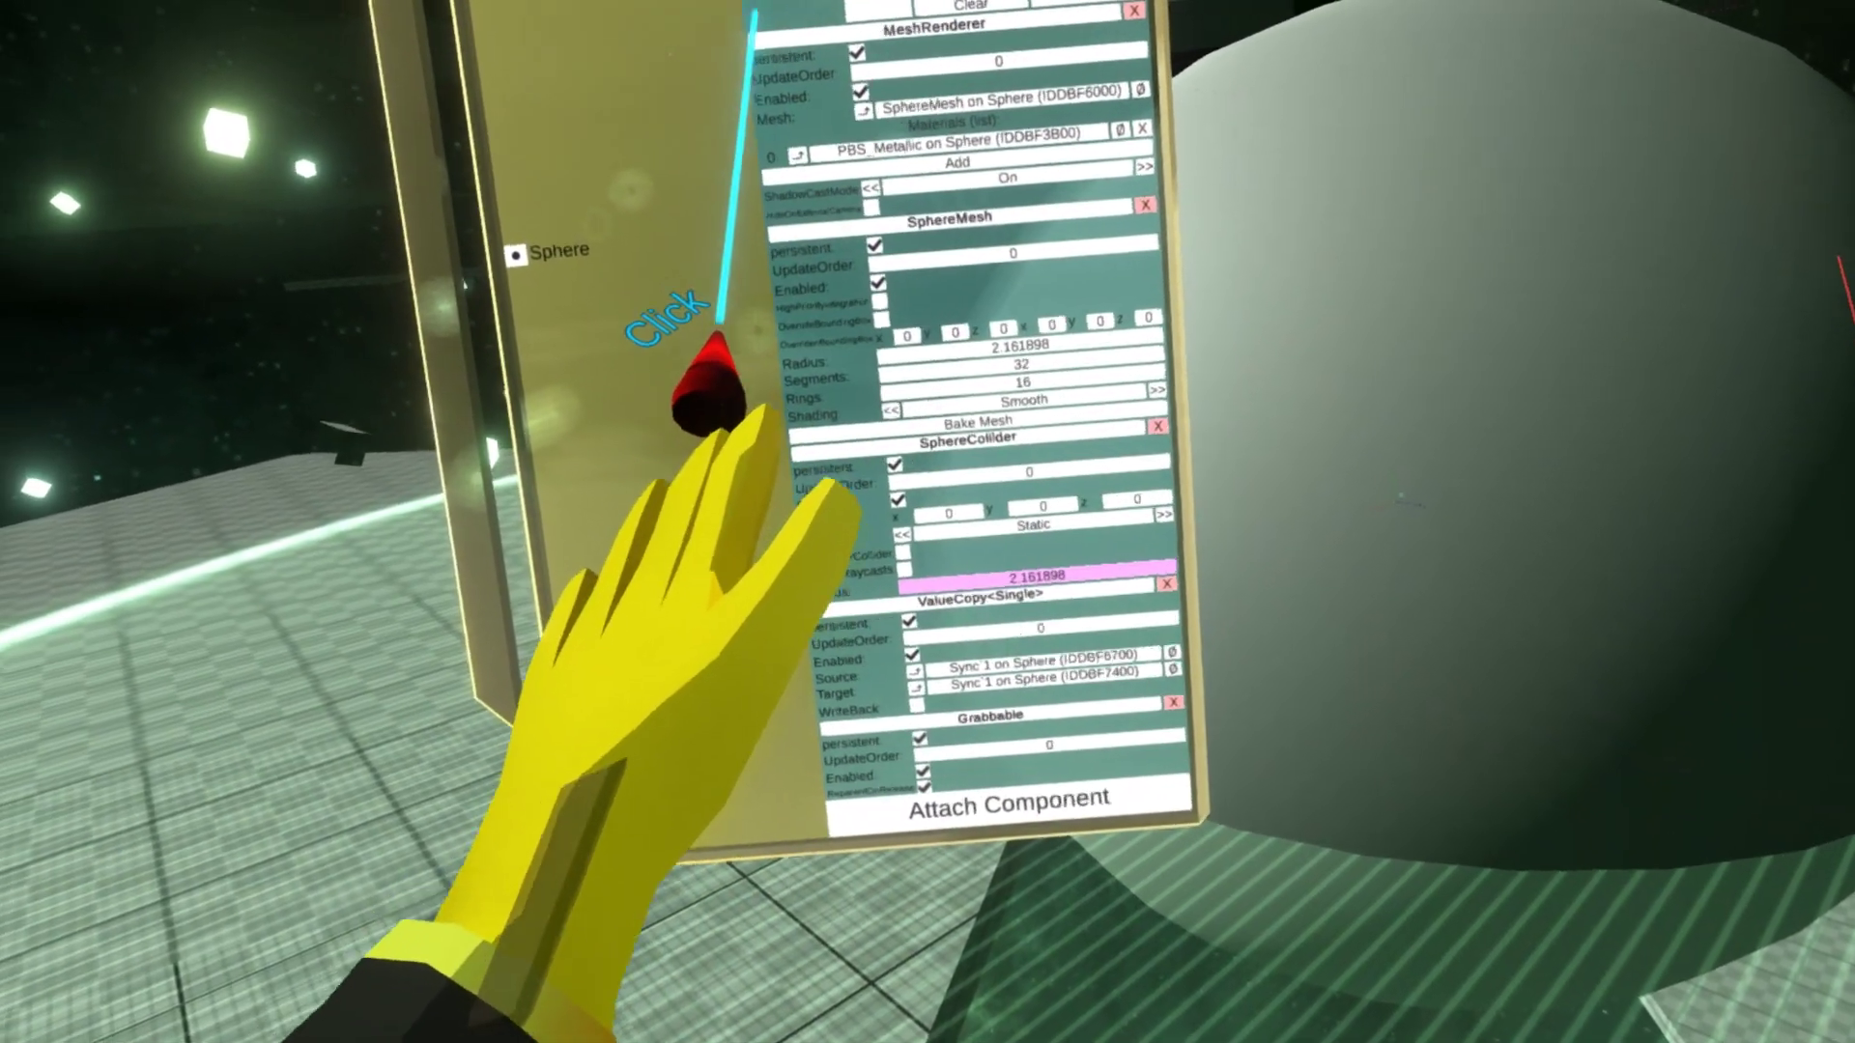
left_click_drag(890, 720, 870, 628)
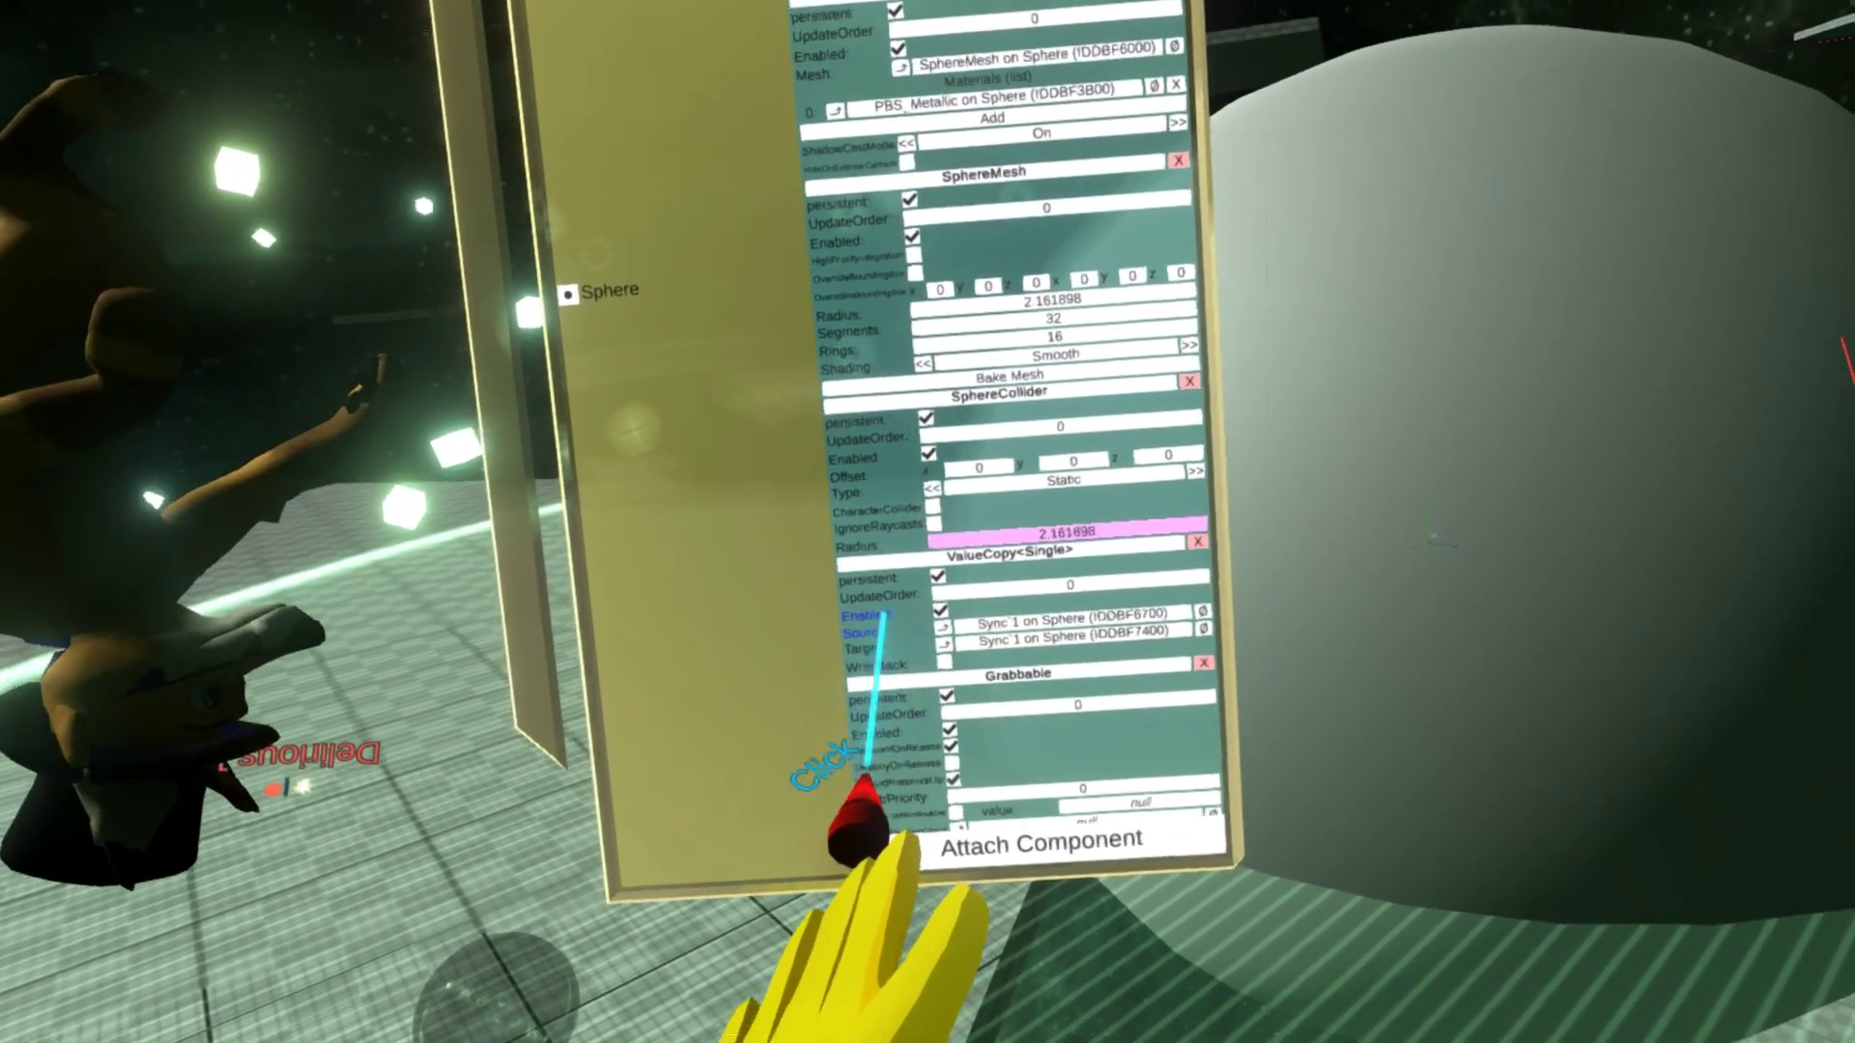
left_click(1163, 487)
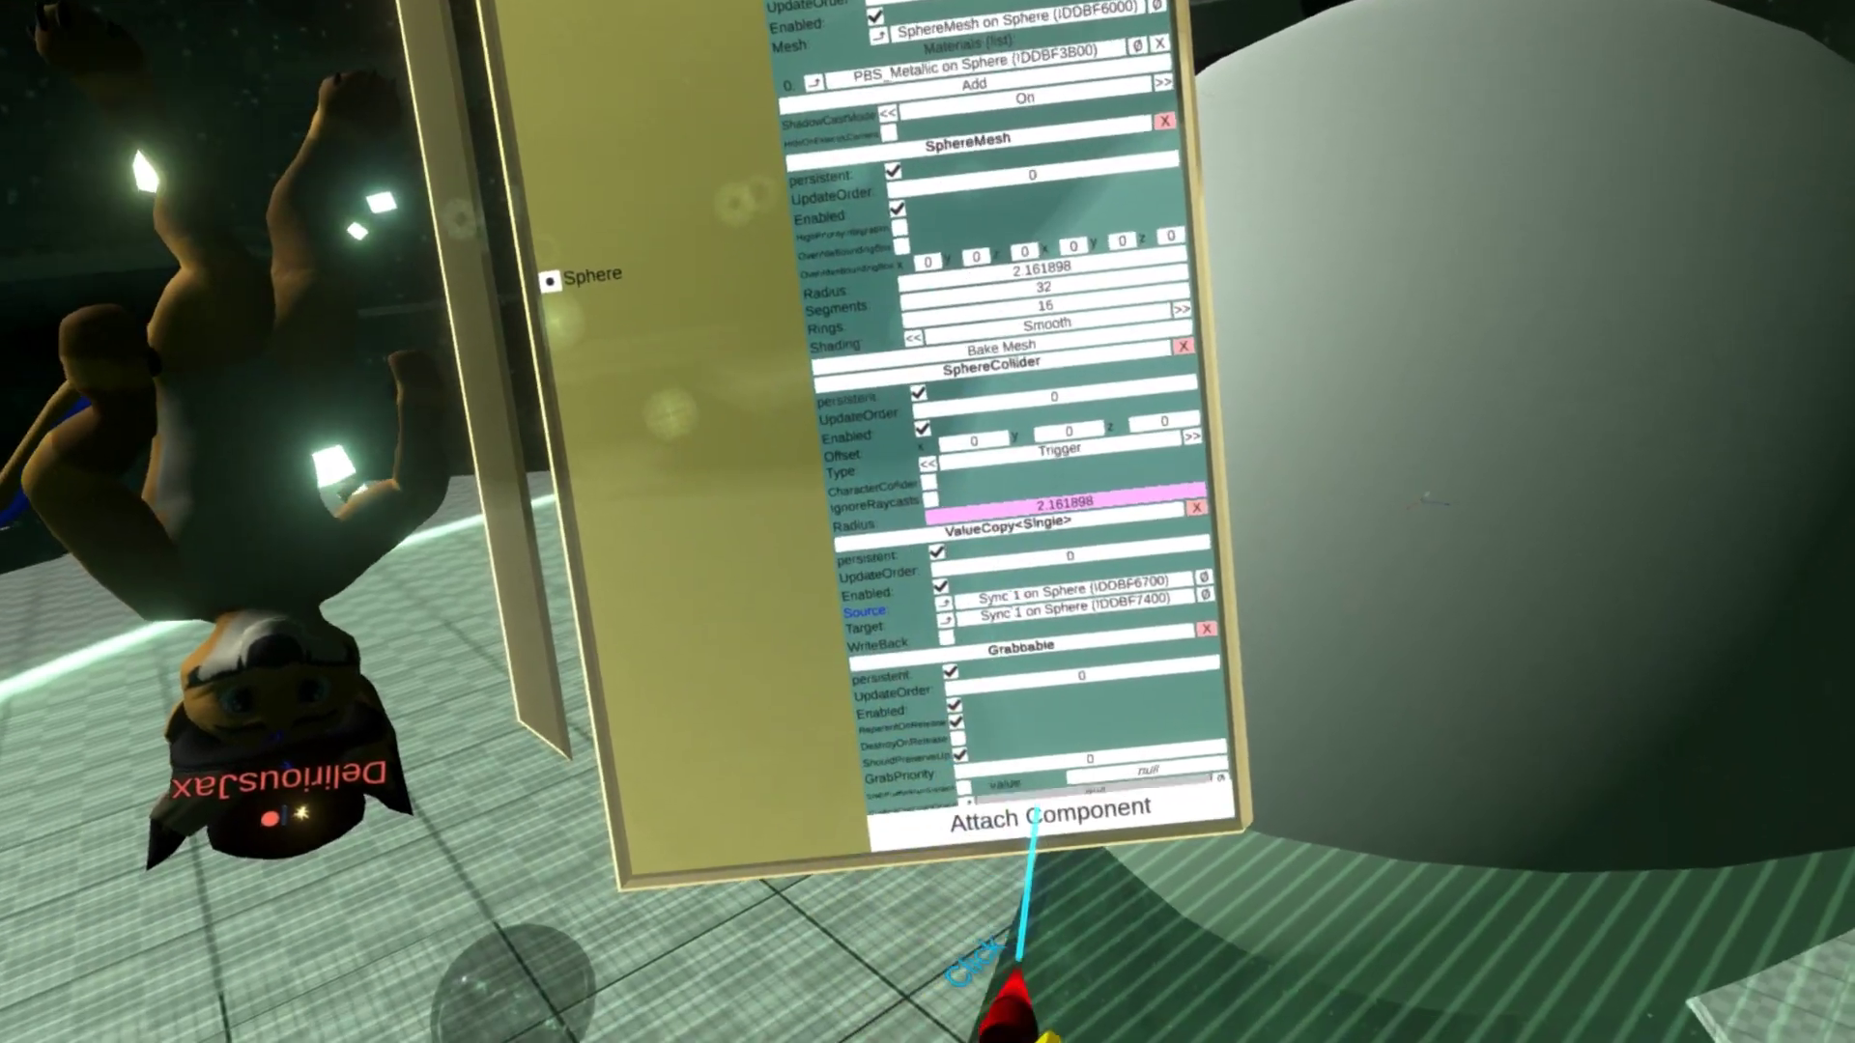
Step: Attach a CharacterForceField component from the Locomotion category to the sphere
left_click(1009, 874)
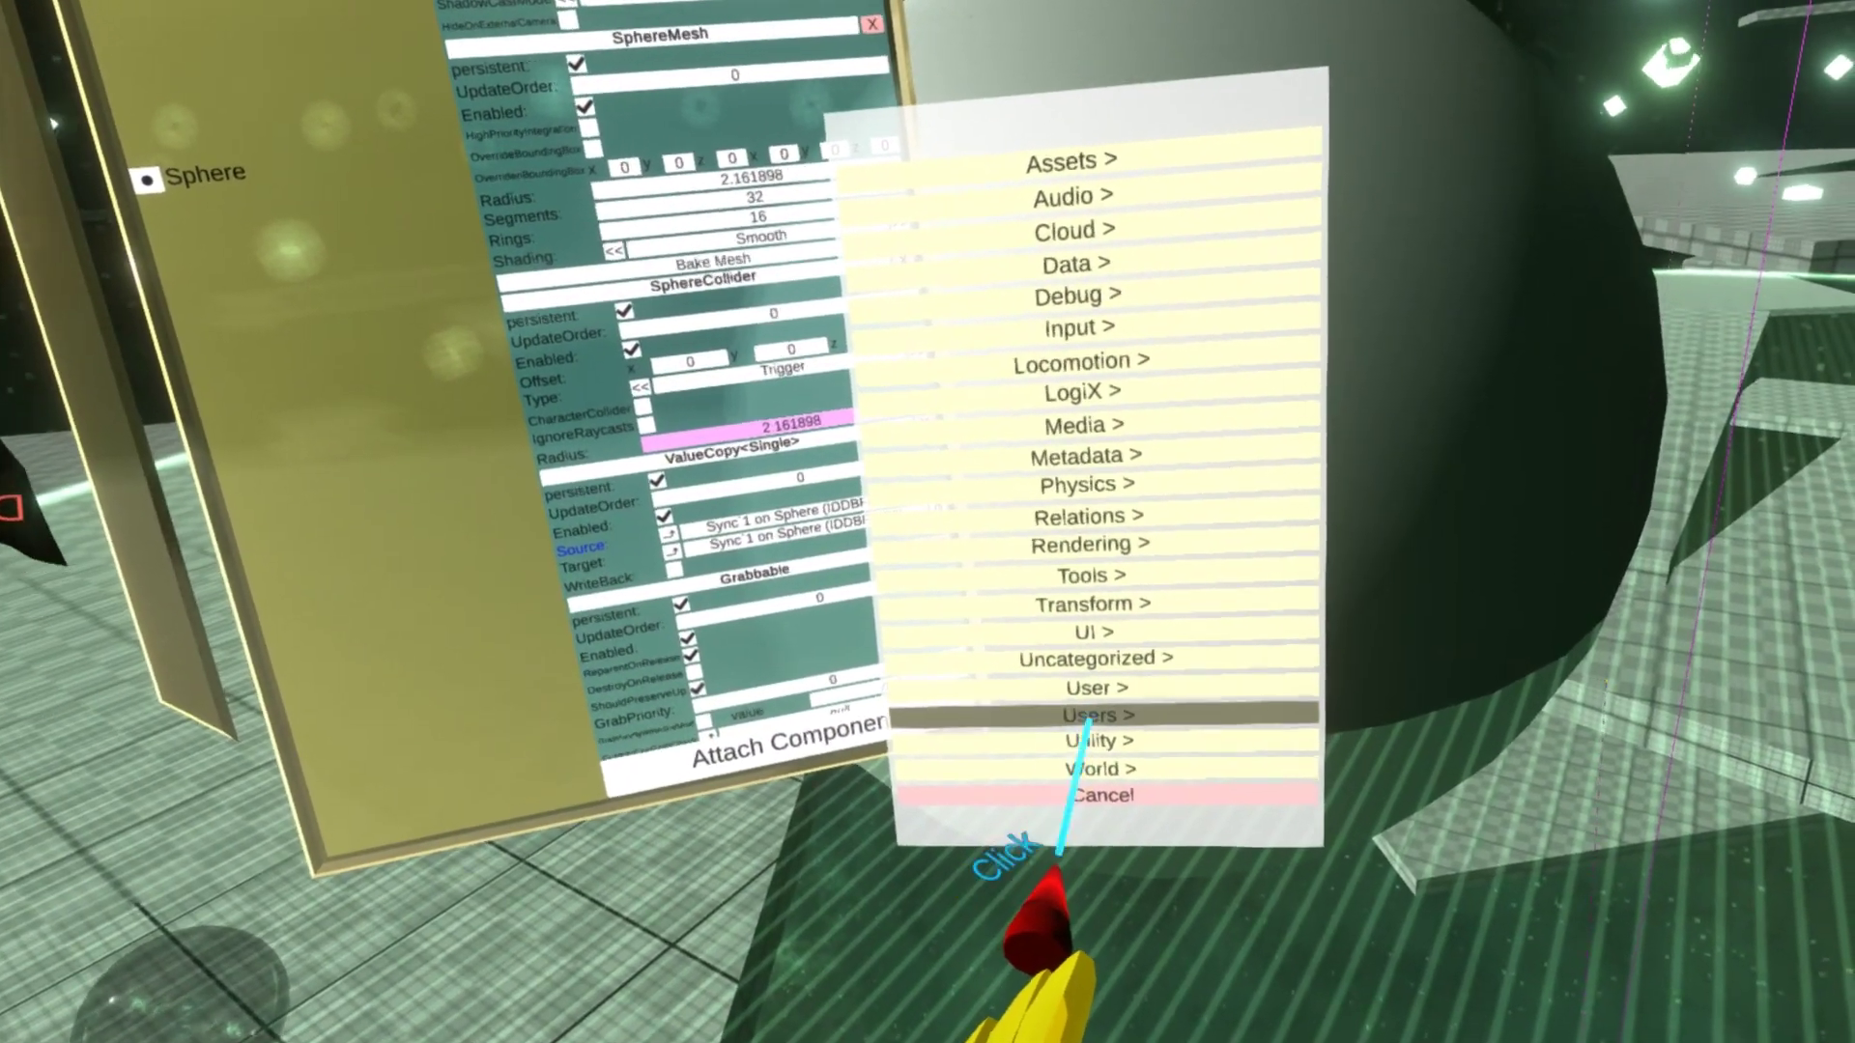
left_click(1079, 720)
left_click(1023, 369)
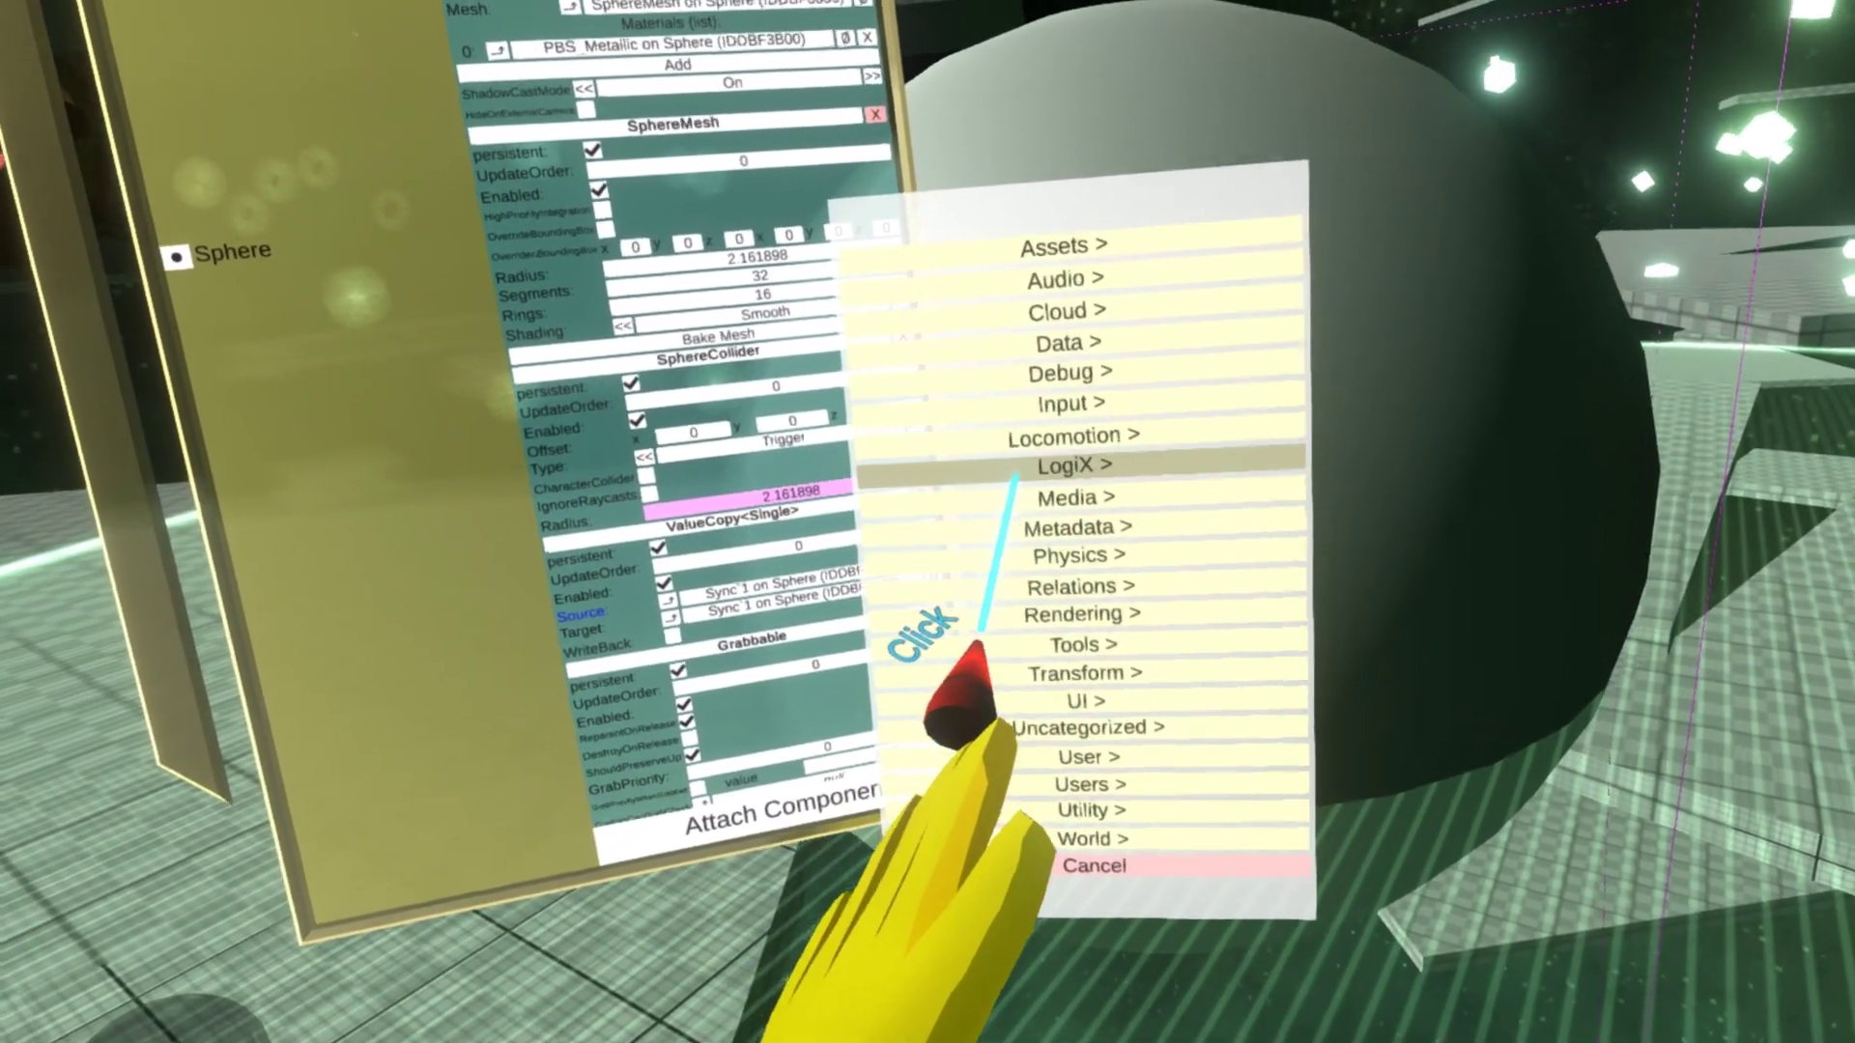
left_click(1010, 431)
left_click(1034, 538)
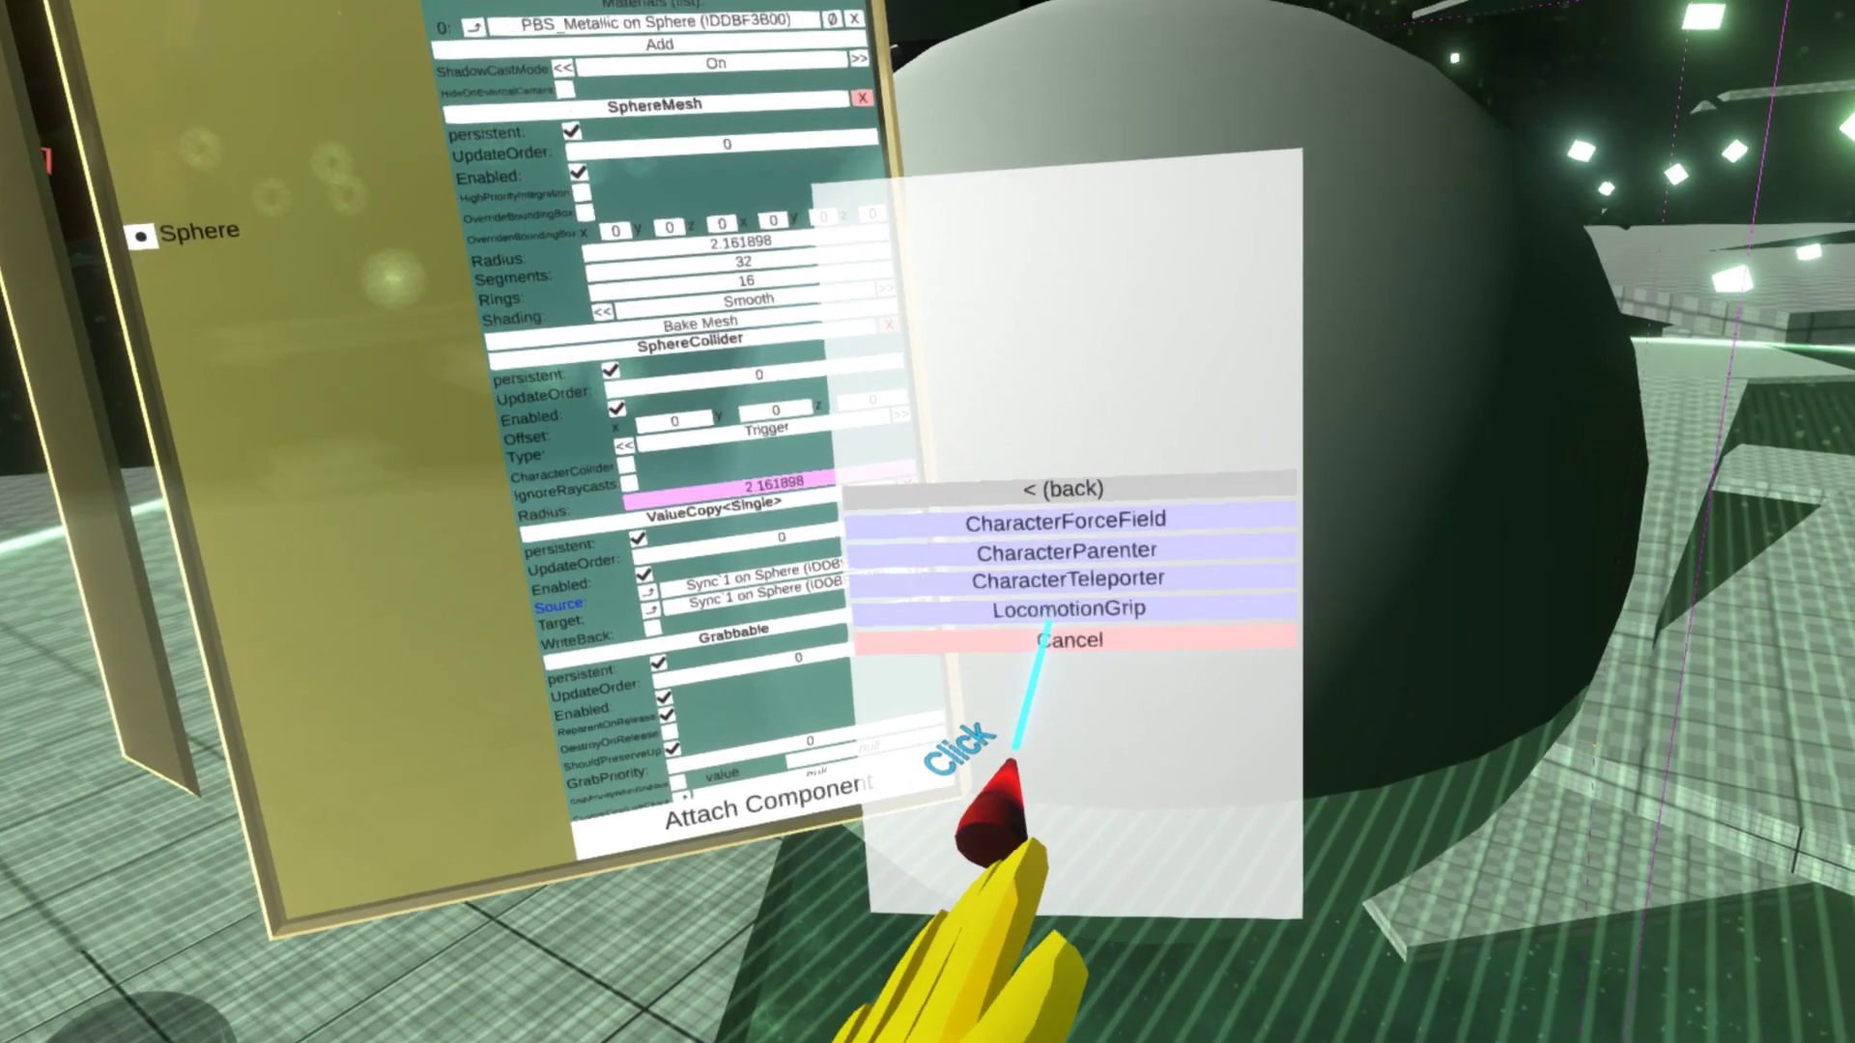
left_click(1063, 522)
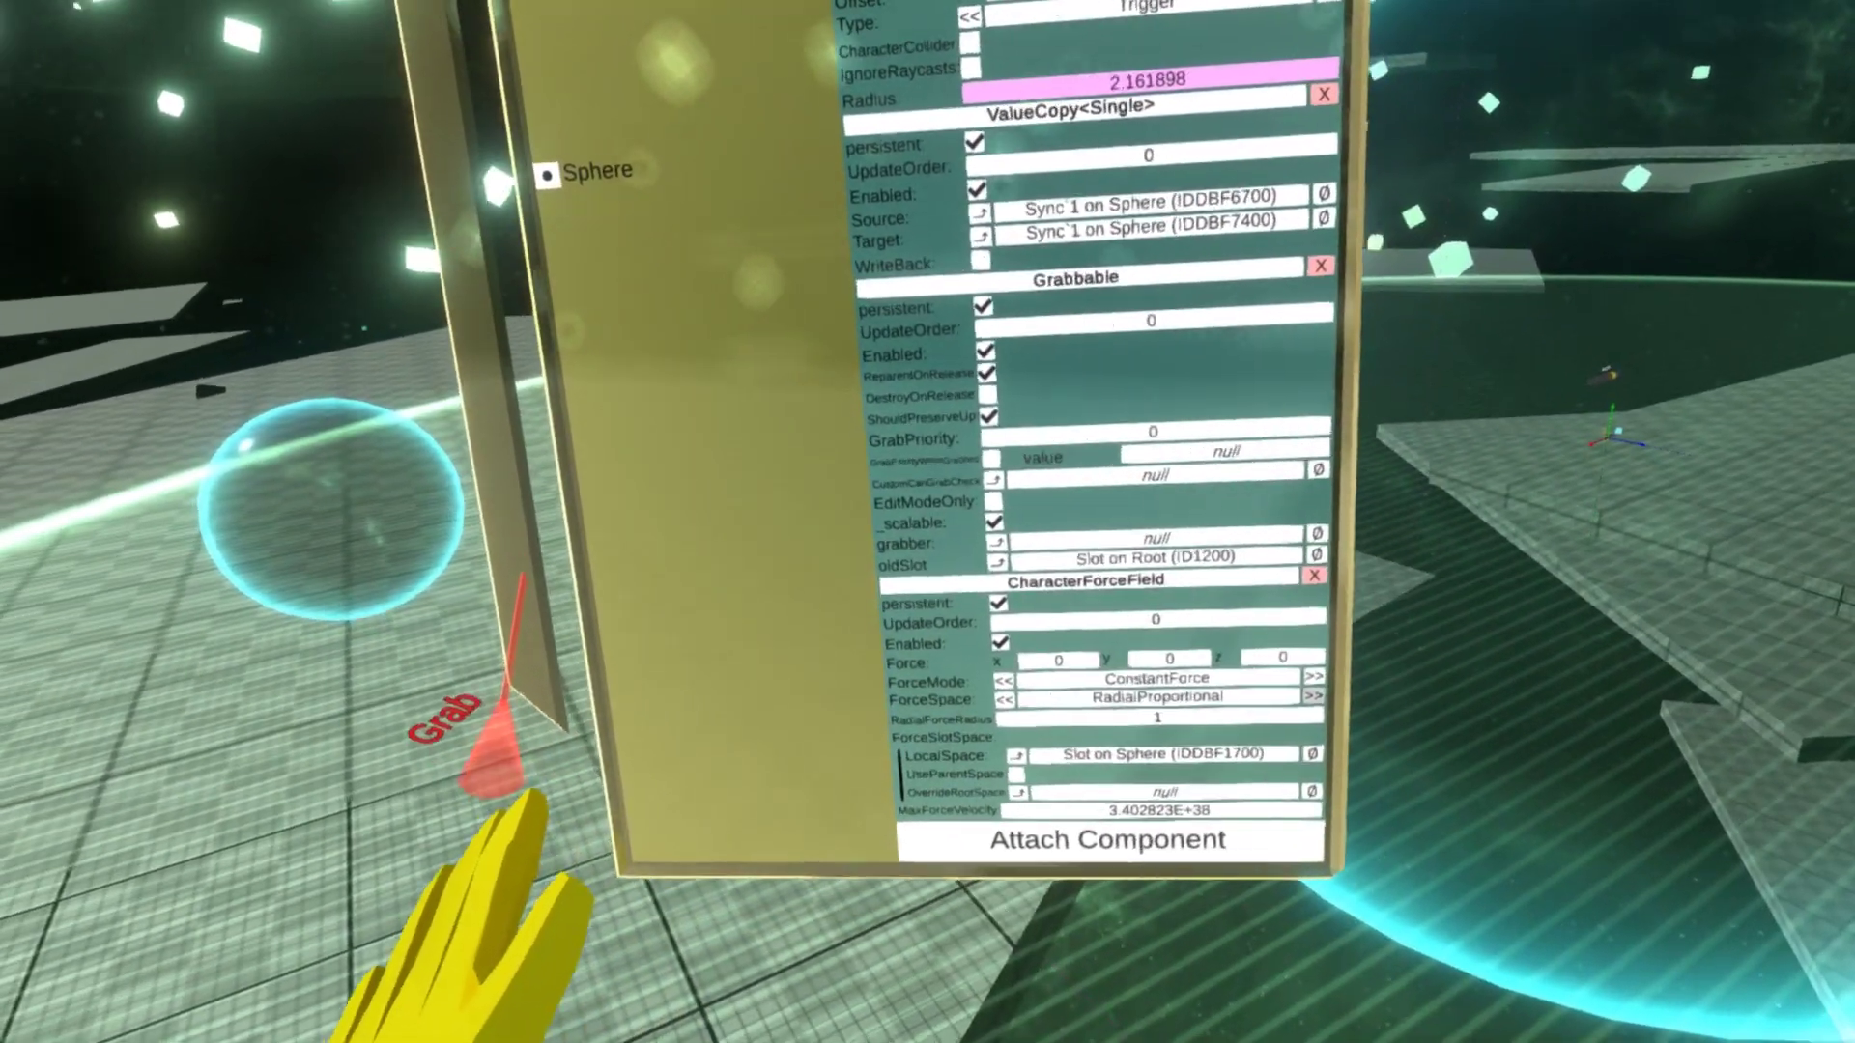
Step: Set the sphere's CharacterForceField to ForceMode Impulse and ForceSpace RadialConstant, and open its Force Z value for editing
left_click(1265, 624)
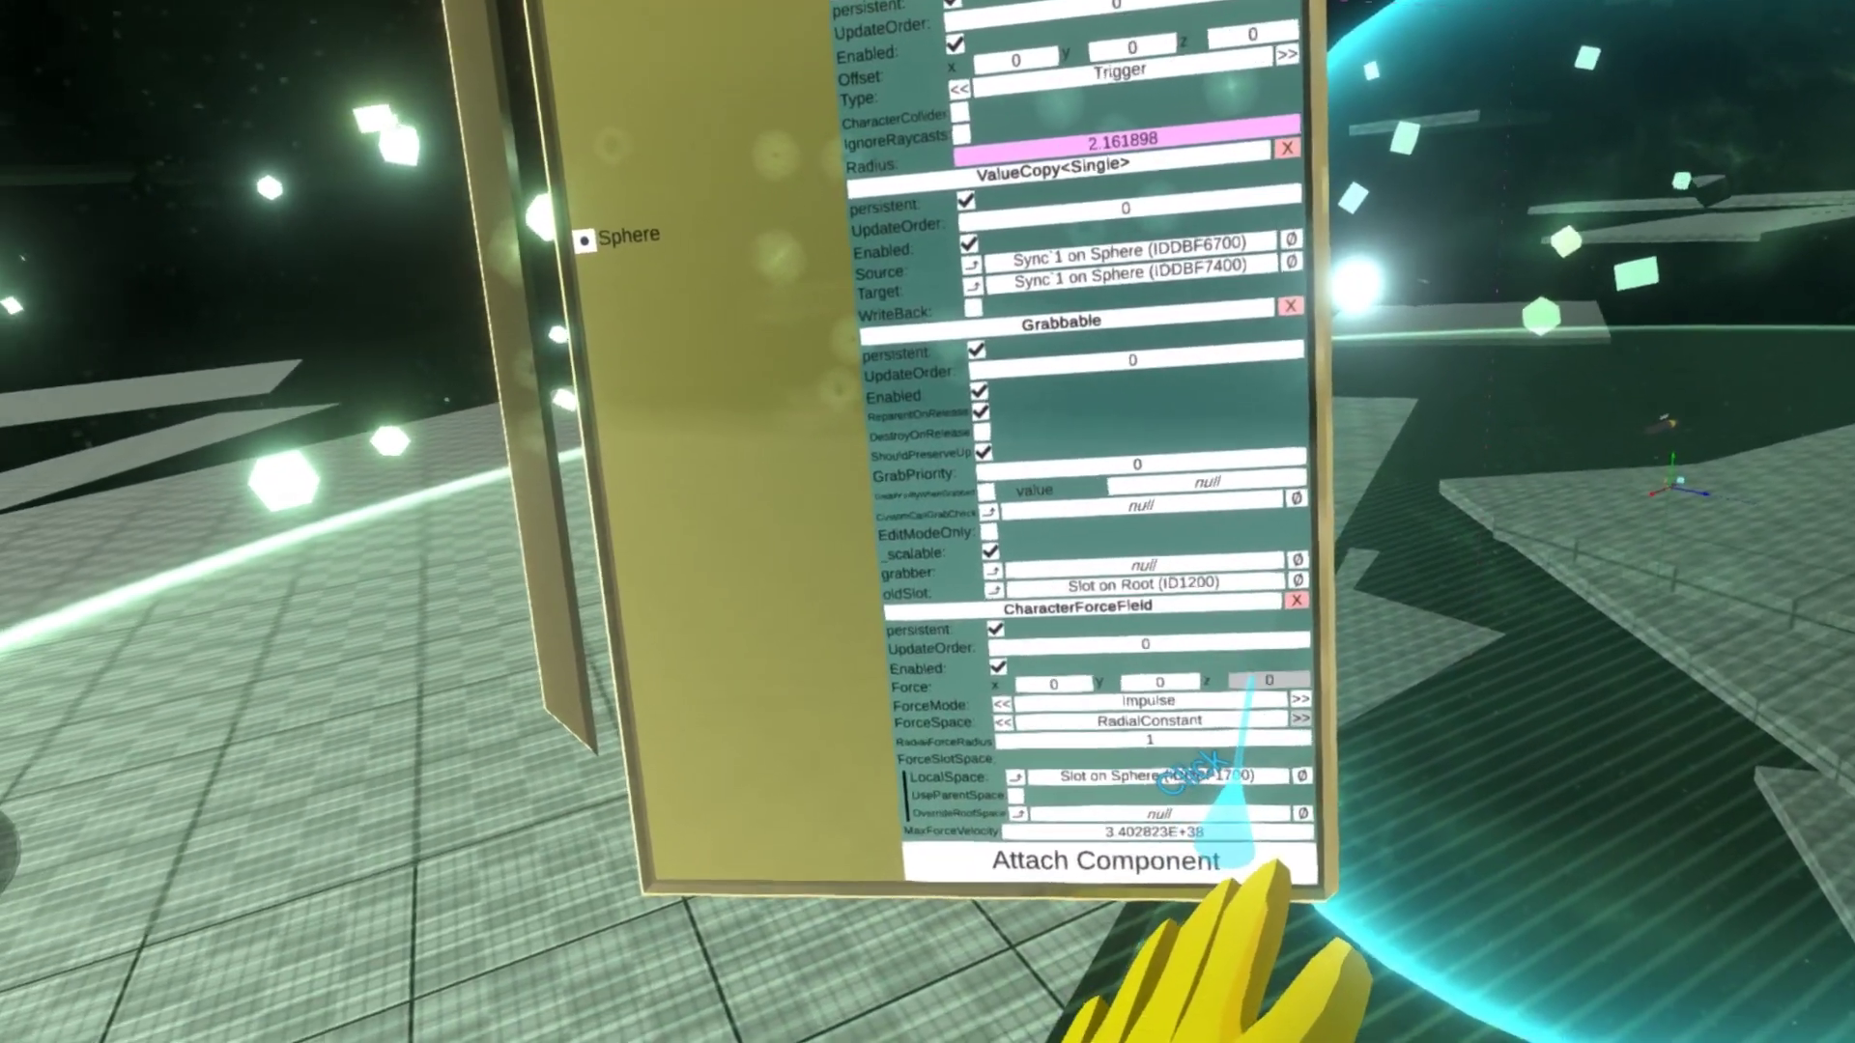
left_click(1249, 682)
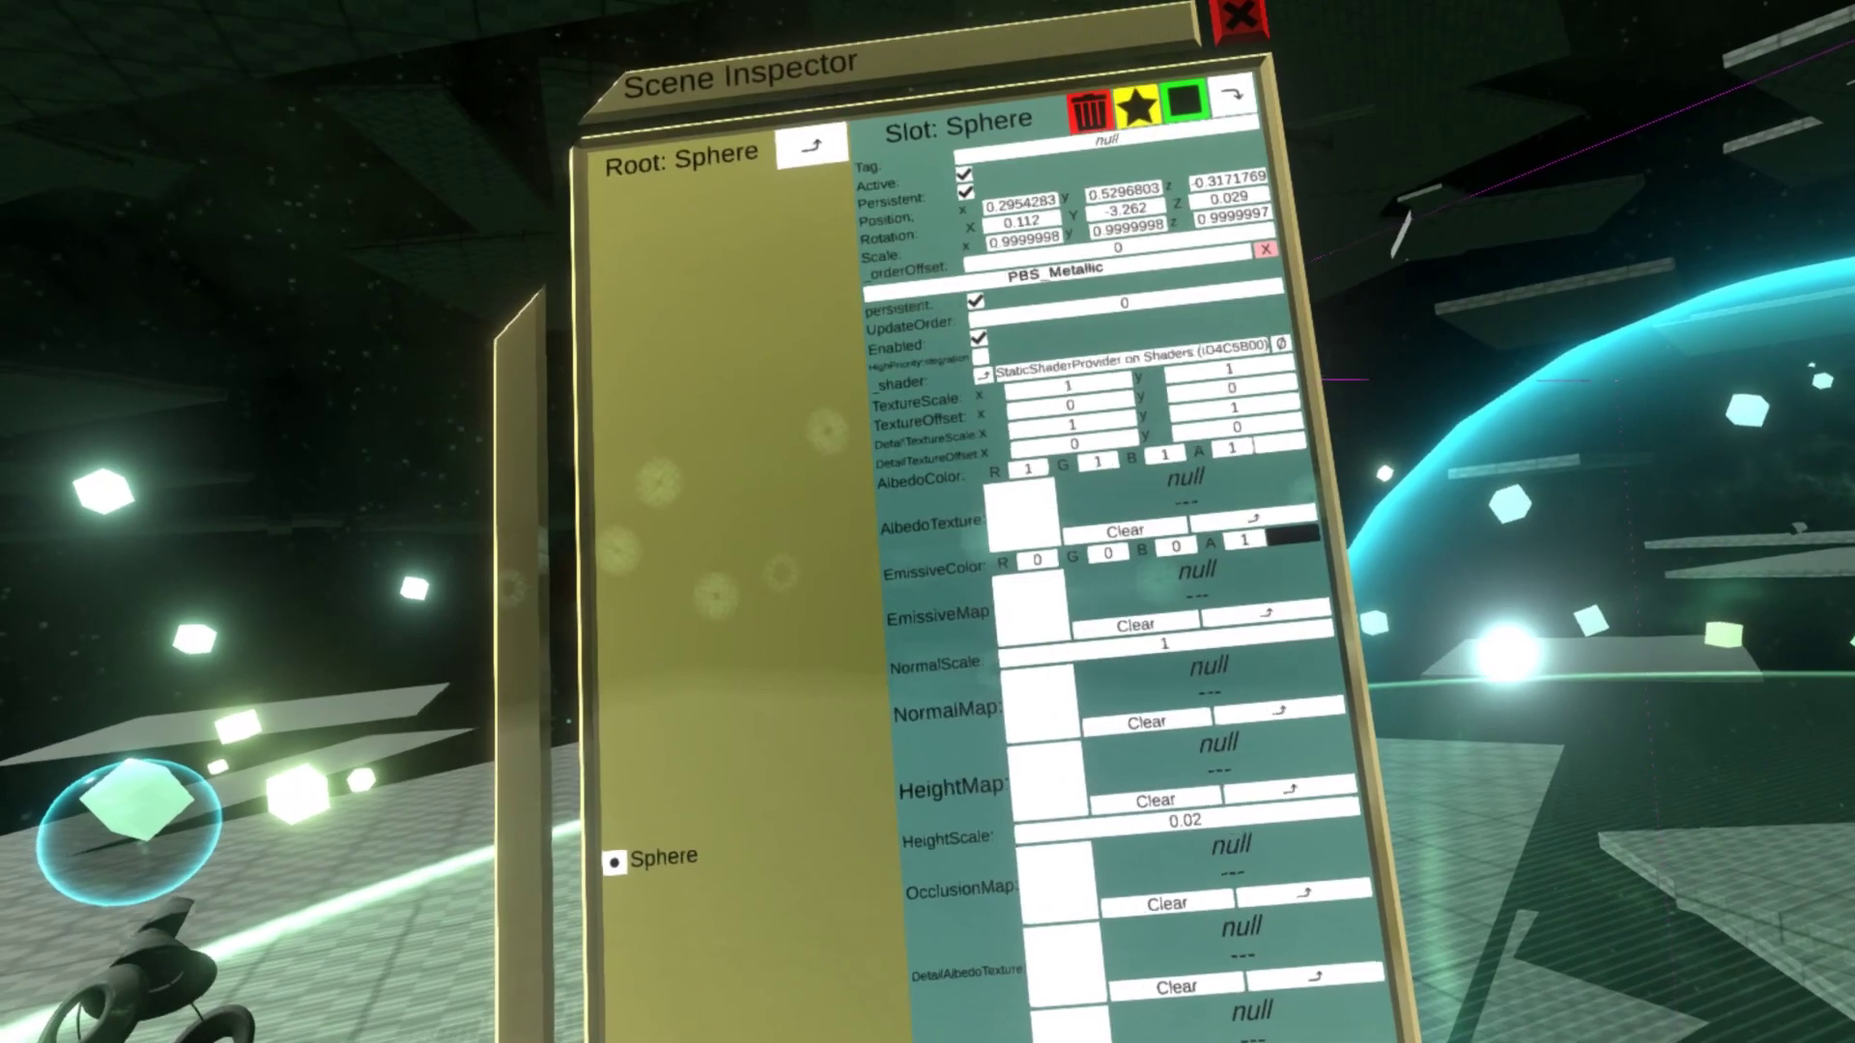
Step: Set the Radius of the sphere's SphereMesh to 10
left_click_drag(917, 619, 918, 96)
left_click_drag(977, 802, 1010, 681)
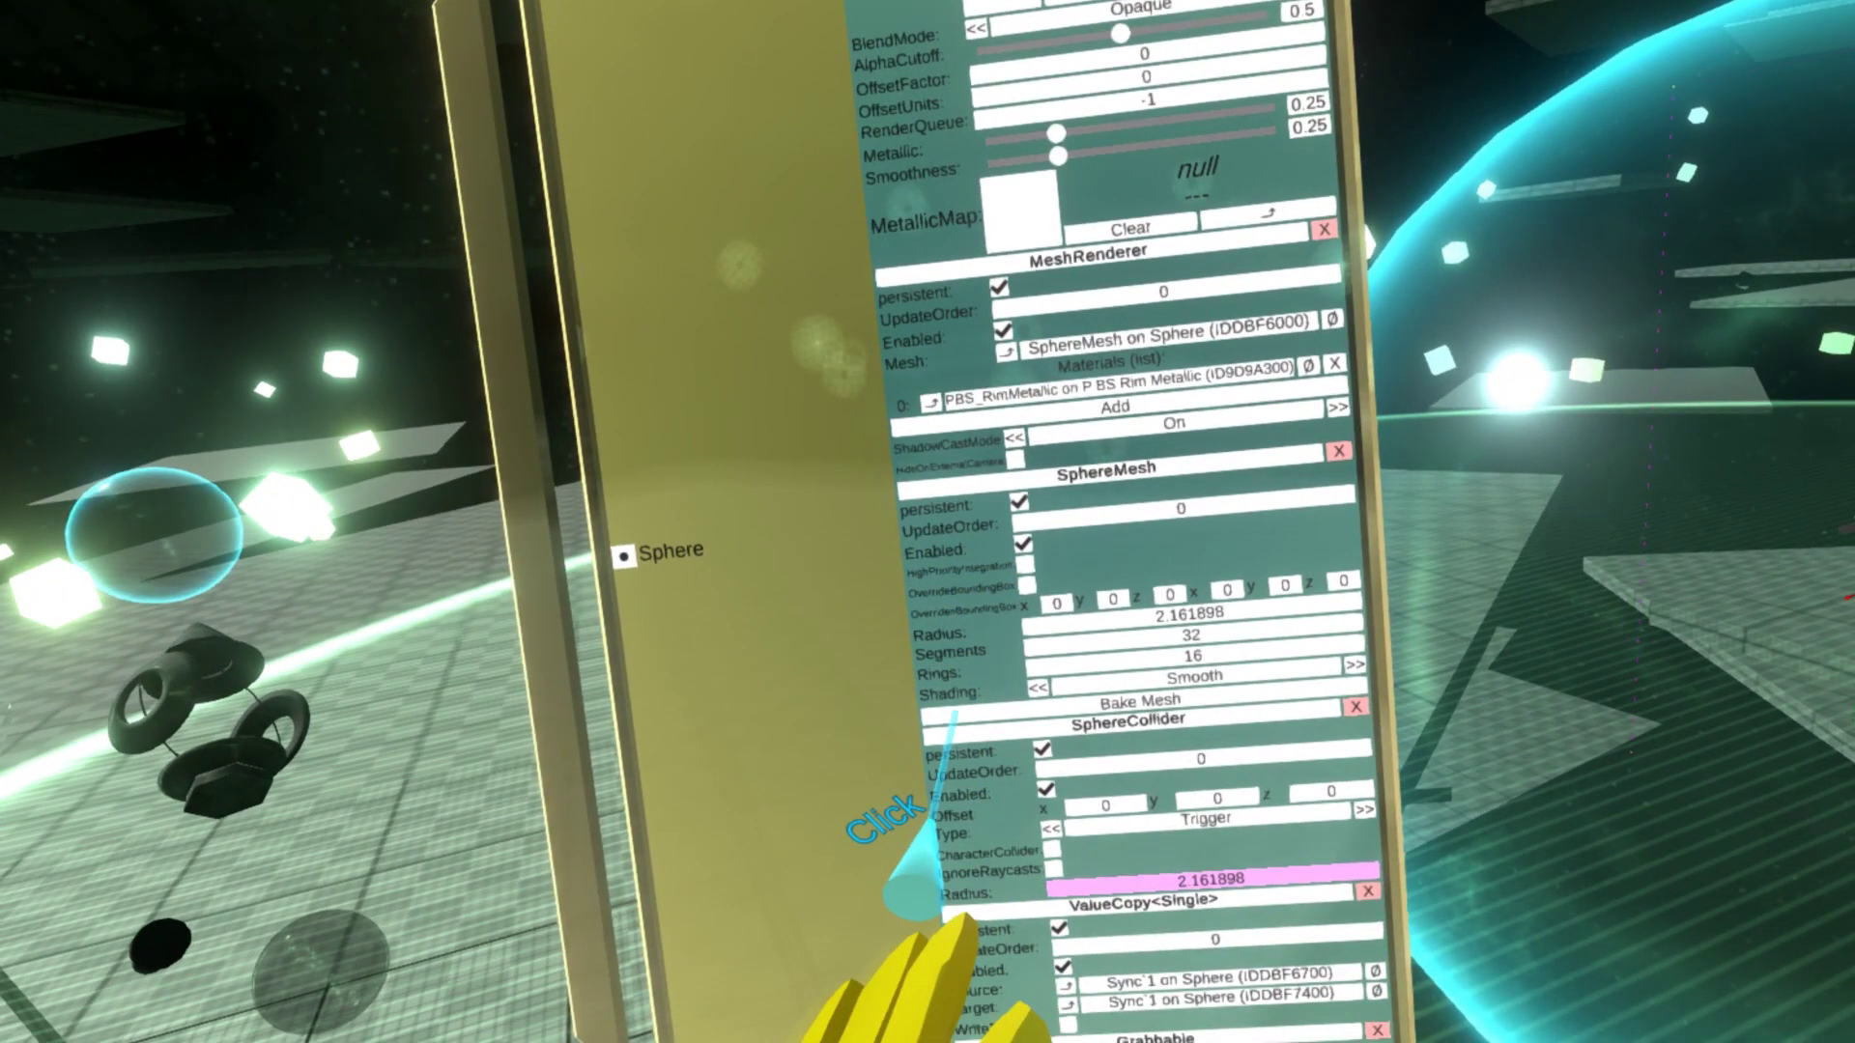
scroll(954, 715, "down", 5)
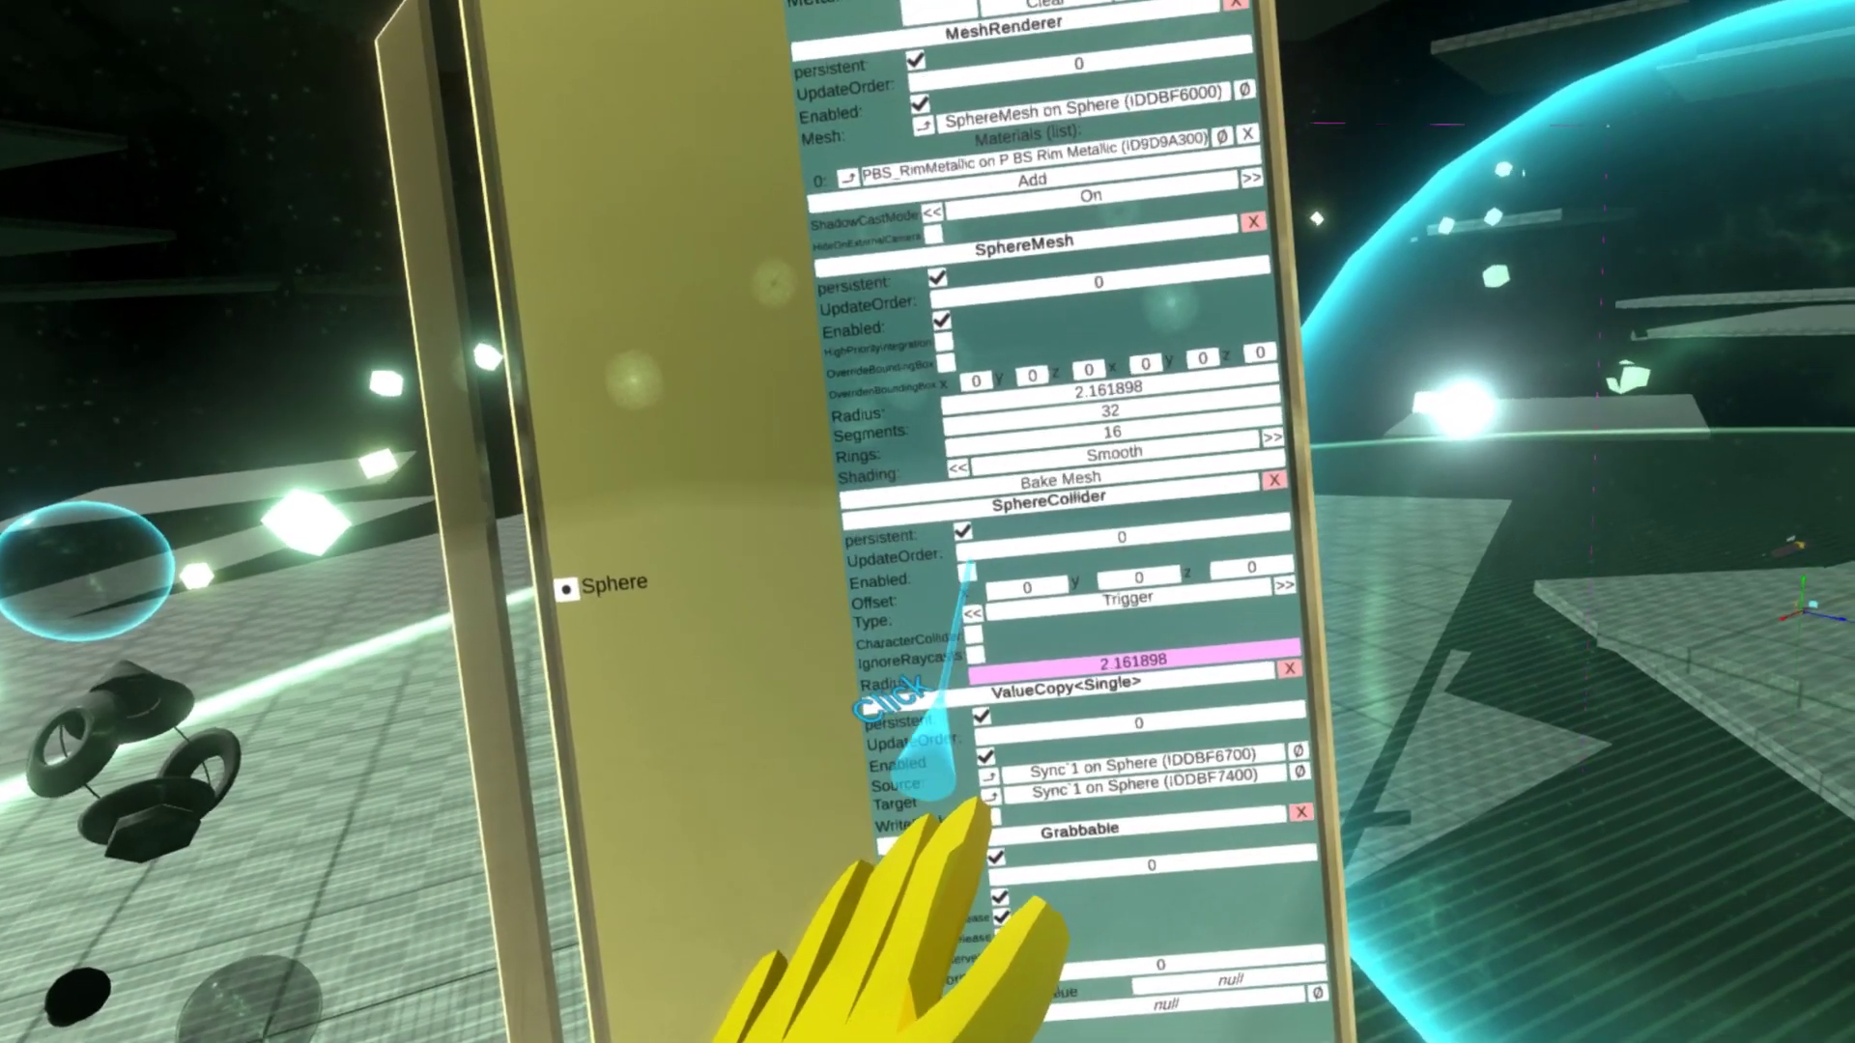
scroll(908, 700, "down", 8)
scroll(903, 908, "up", 6)
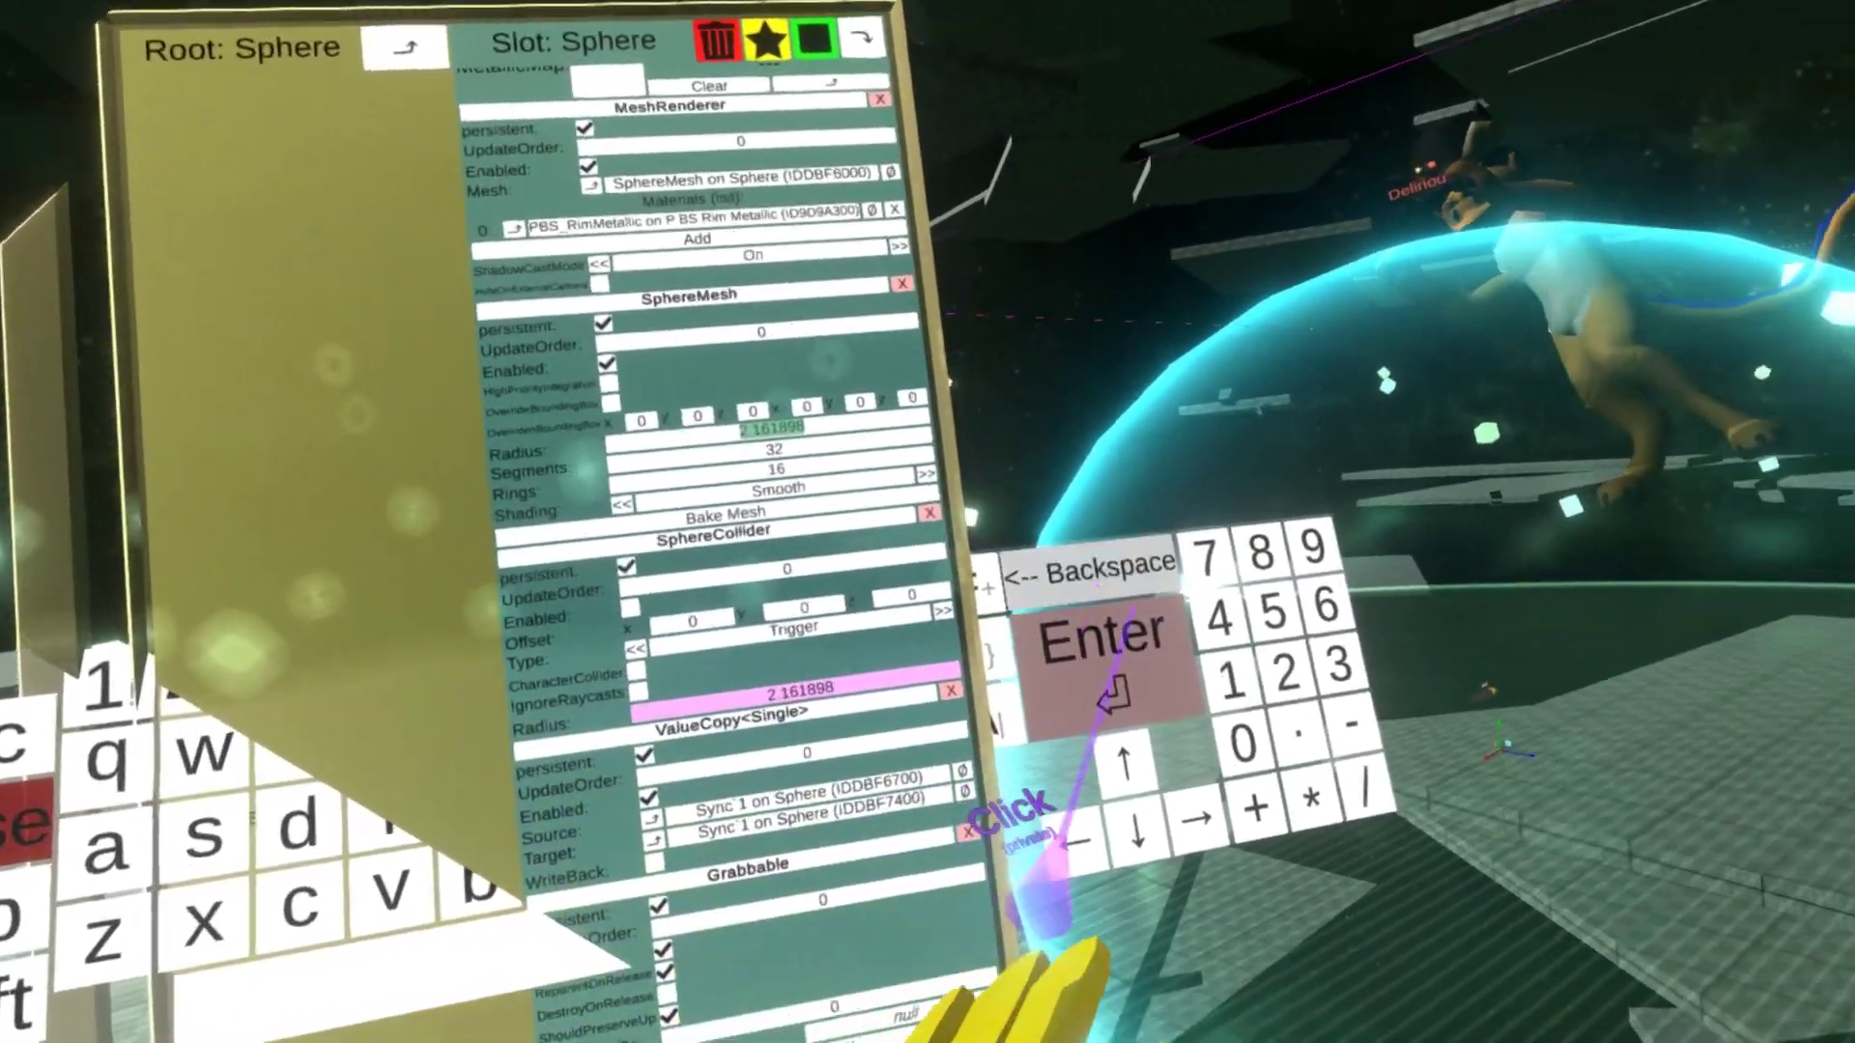
type("10")
Step: Toggle the Enabled state of the sphere's SphereCollider to switch its trigger area off and on
left_click(1026, 635)
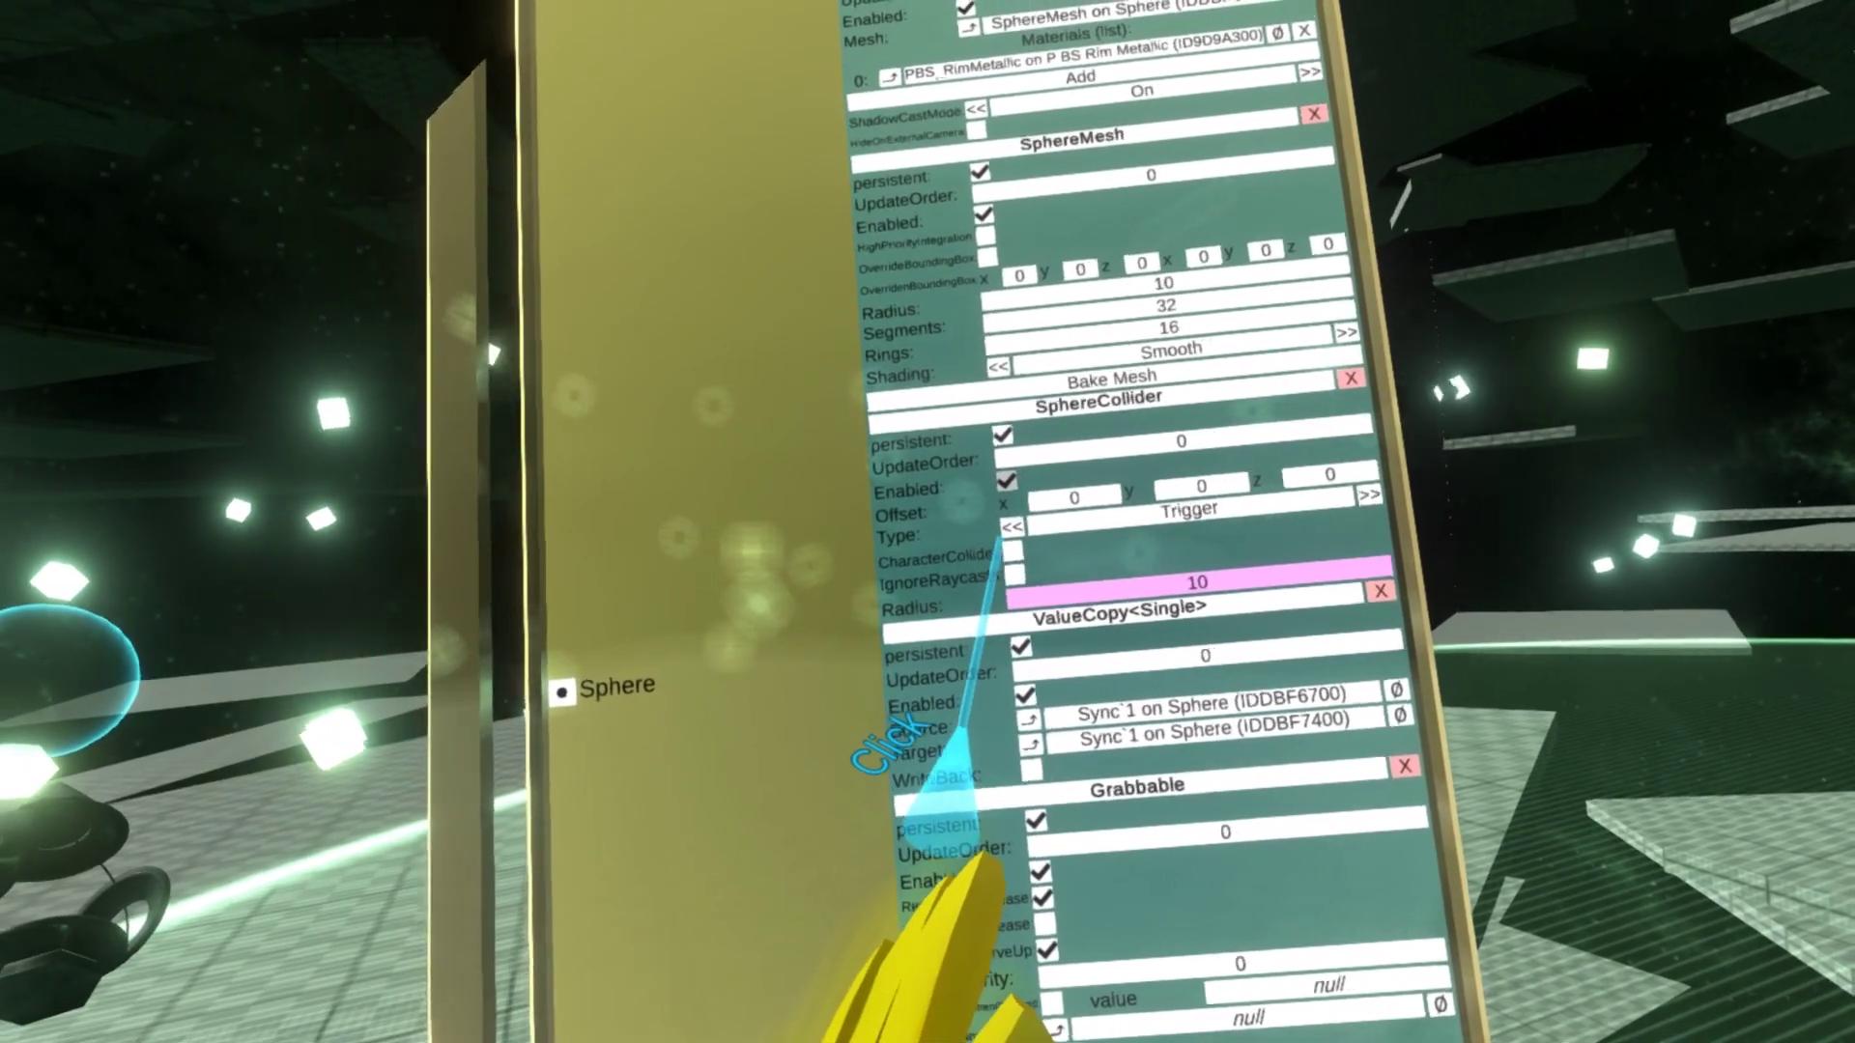
left_click(998, 496)
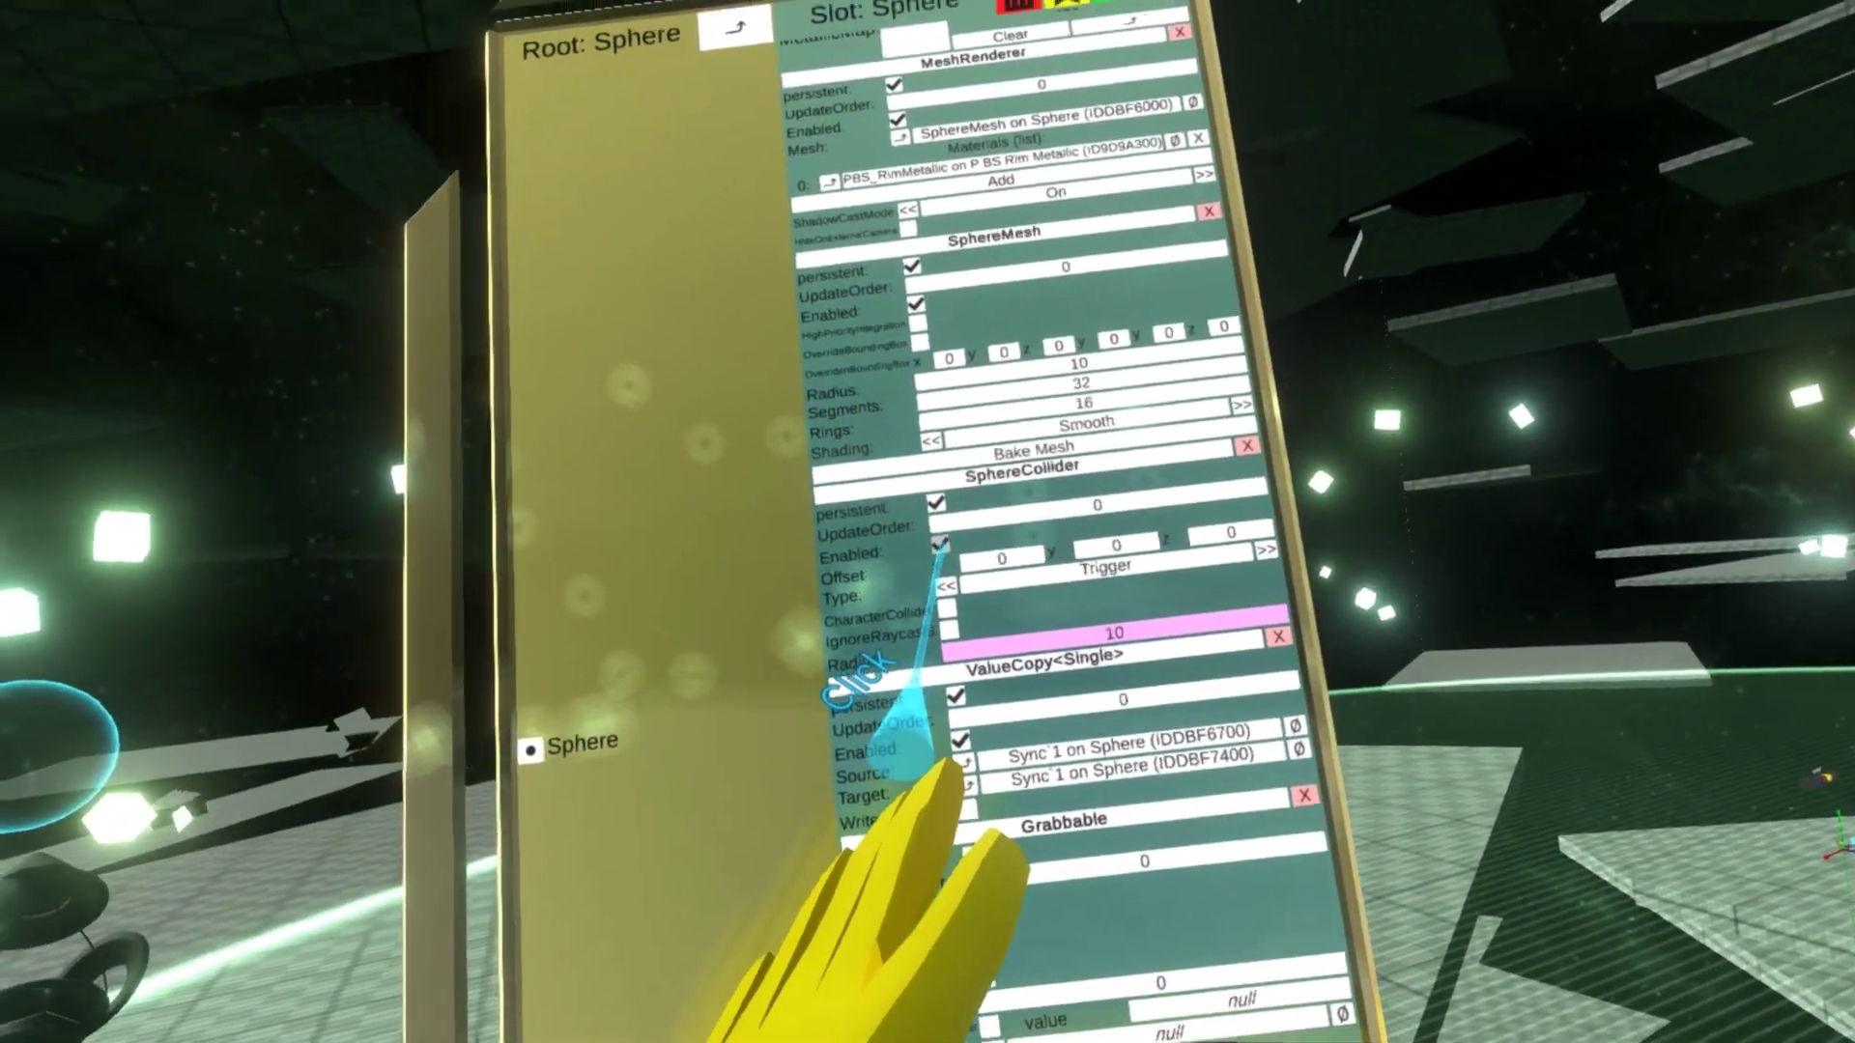
left_click(941, 560)
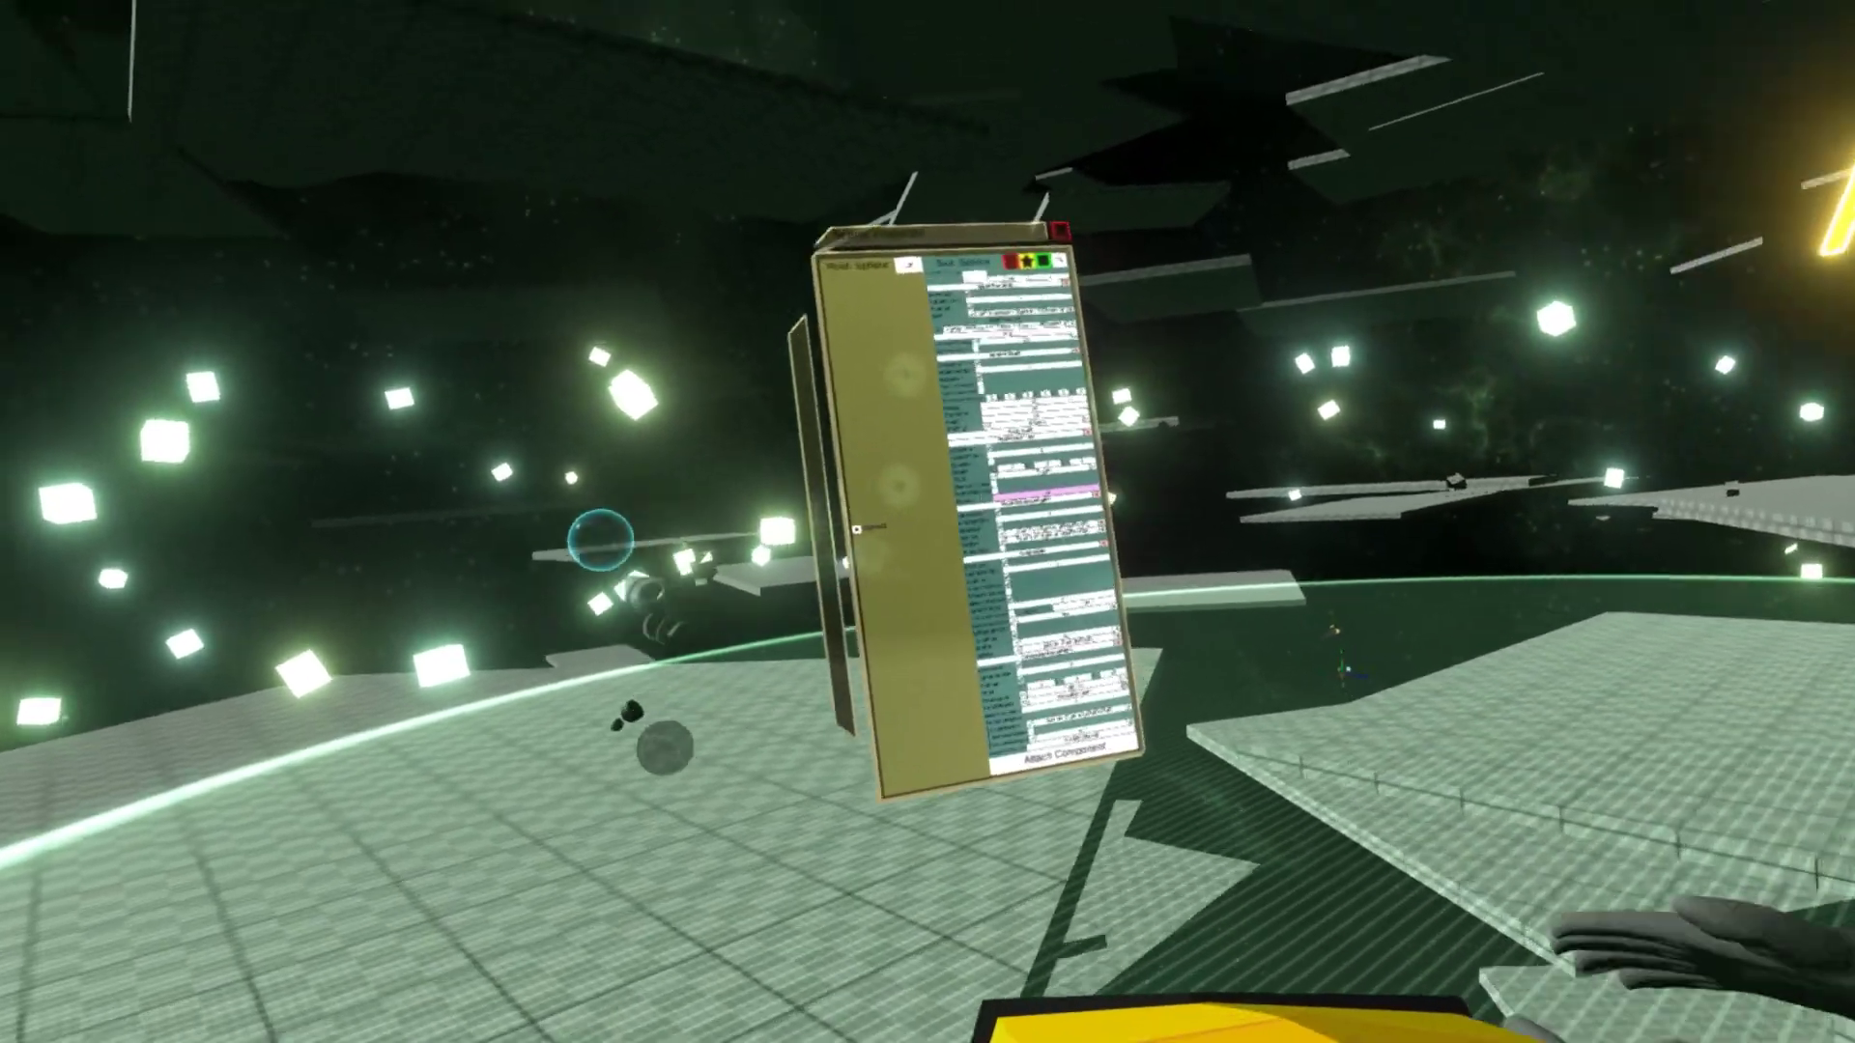
Step: Delete the Sphere slot from the scene
left_click(883, 364)
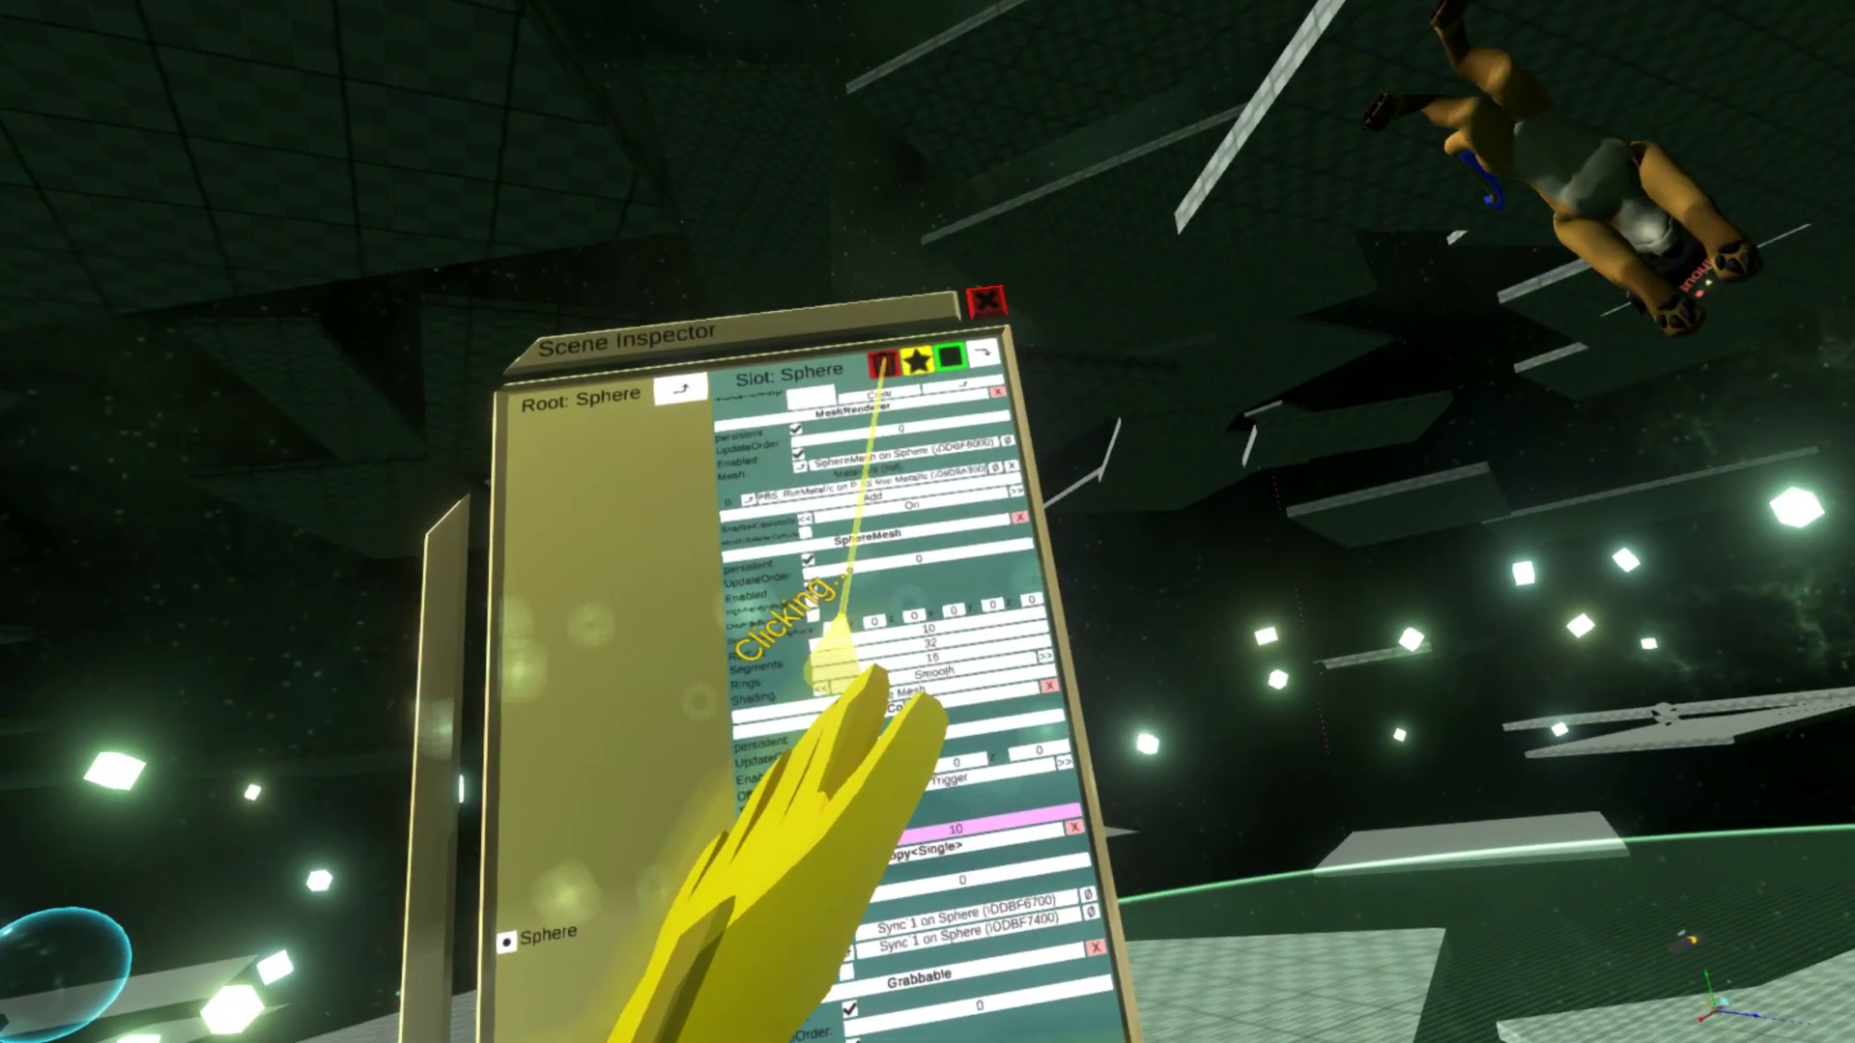
left_click(881, 364)
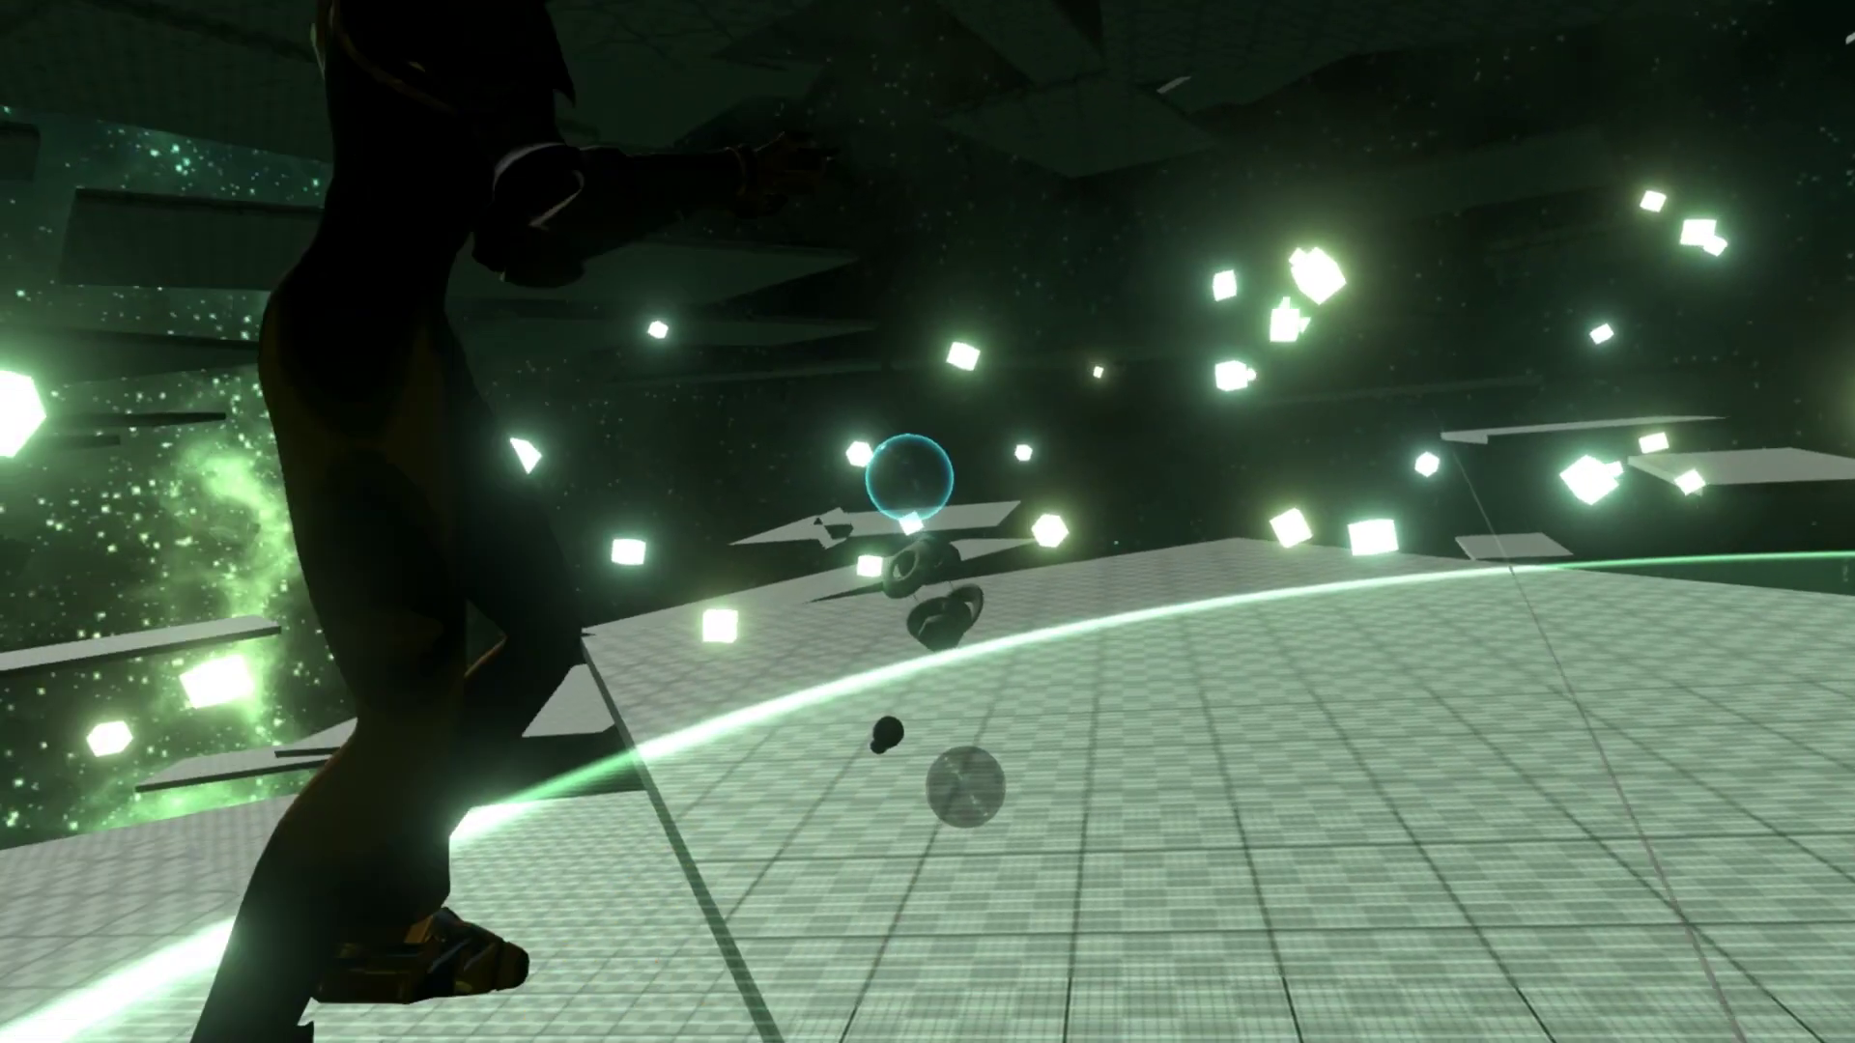